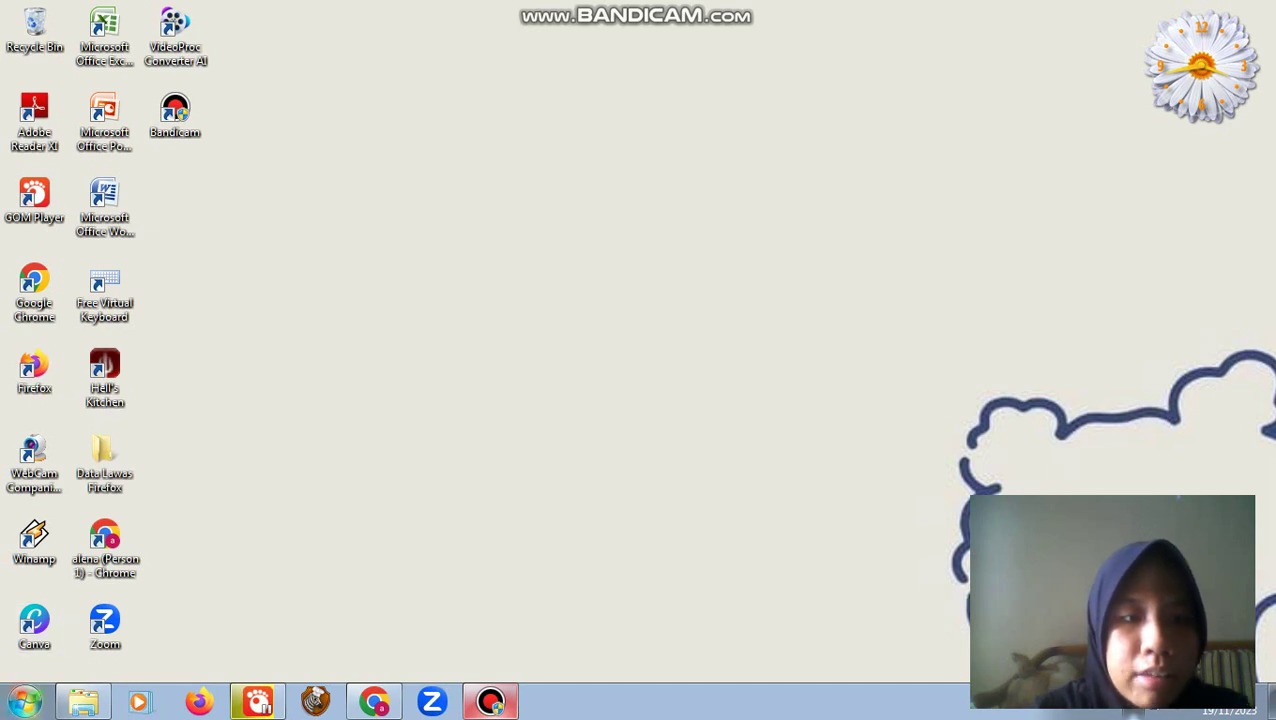
- Launch Microsoft Office Excel 2007 from the Windows 7 Start menu
left_click(24, 701)
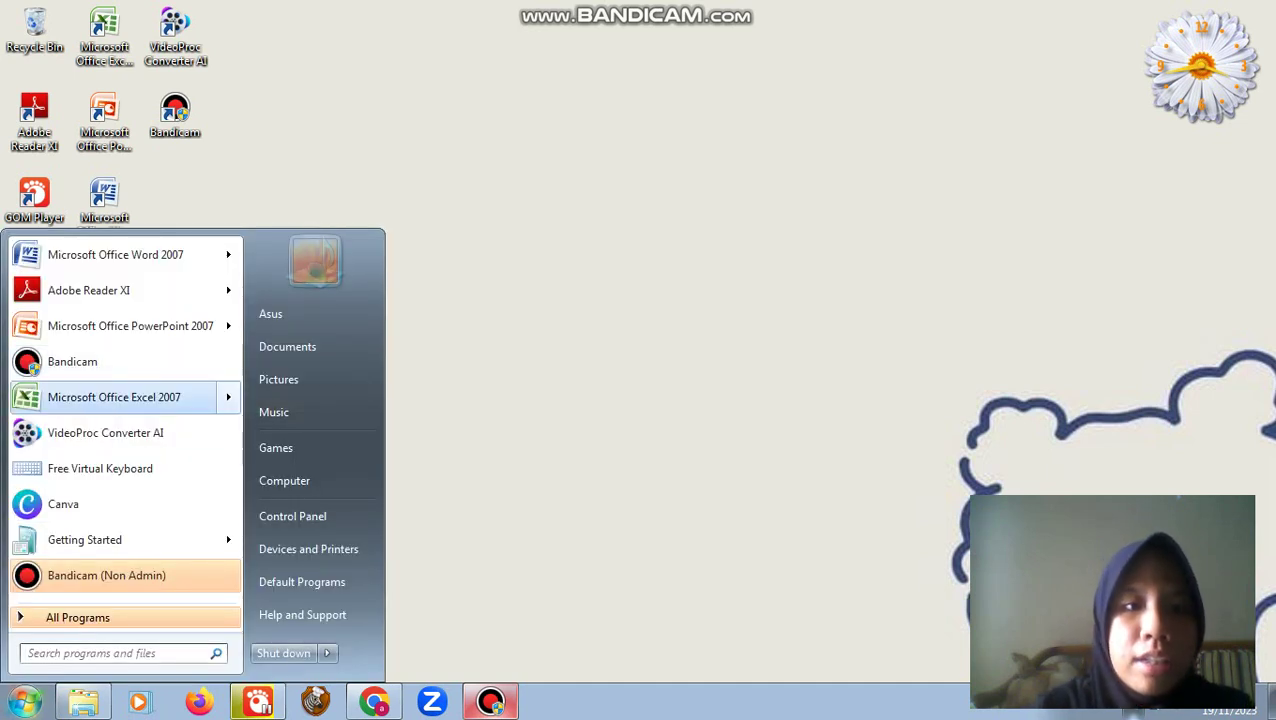
left_click(113, 397)
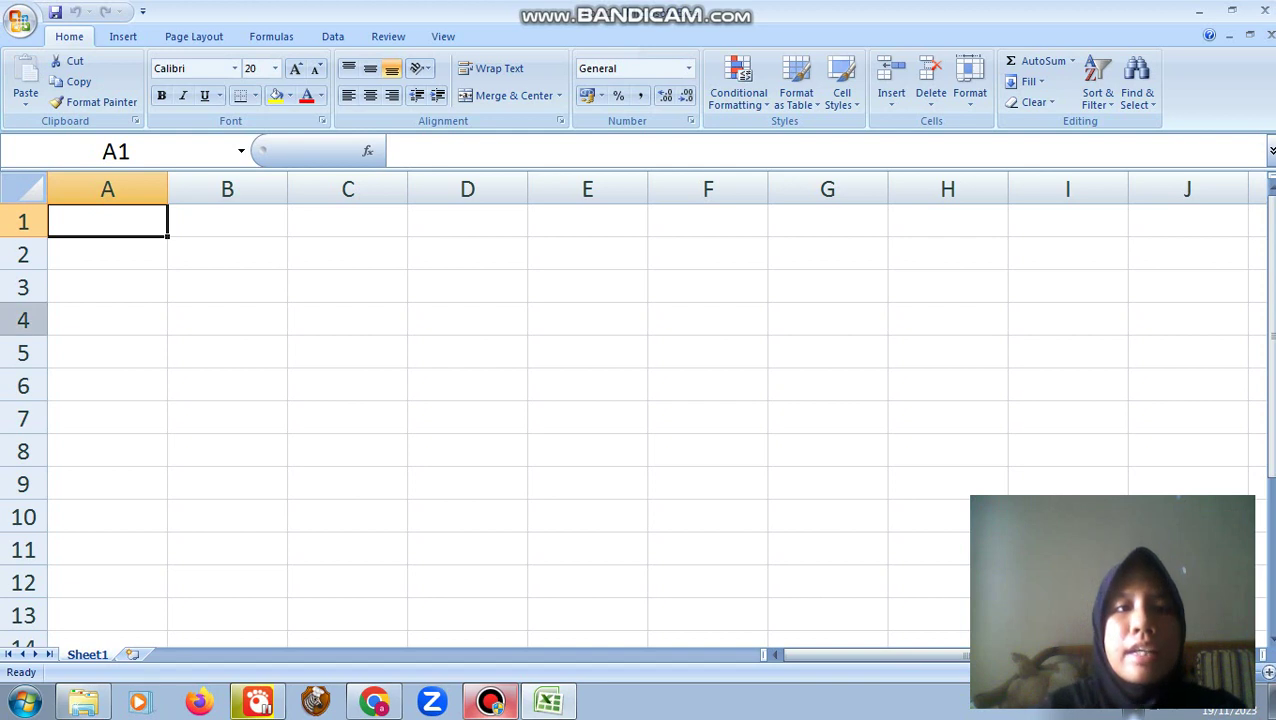
- Open Excel Options from the Office button menu
left_click(19, 20)
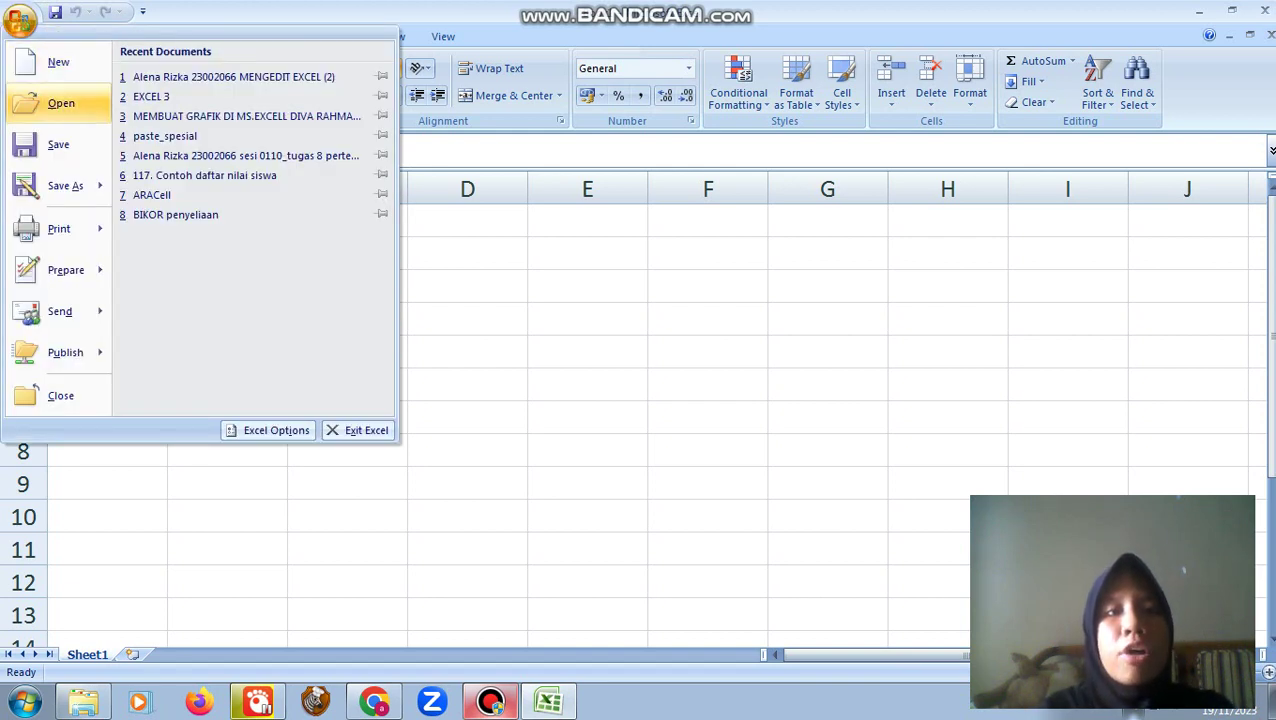
mouse_move(60, 229)
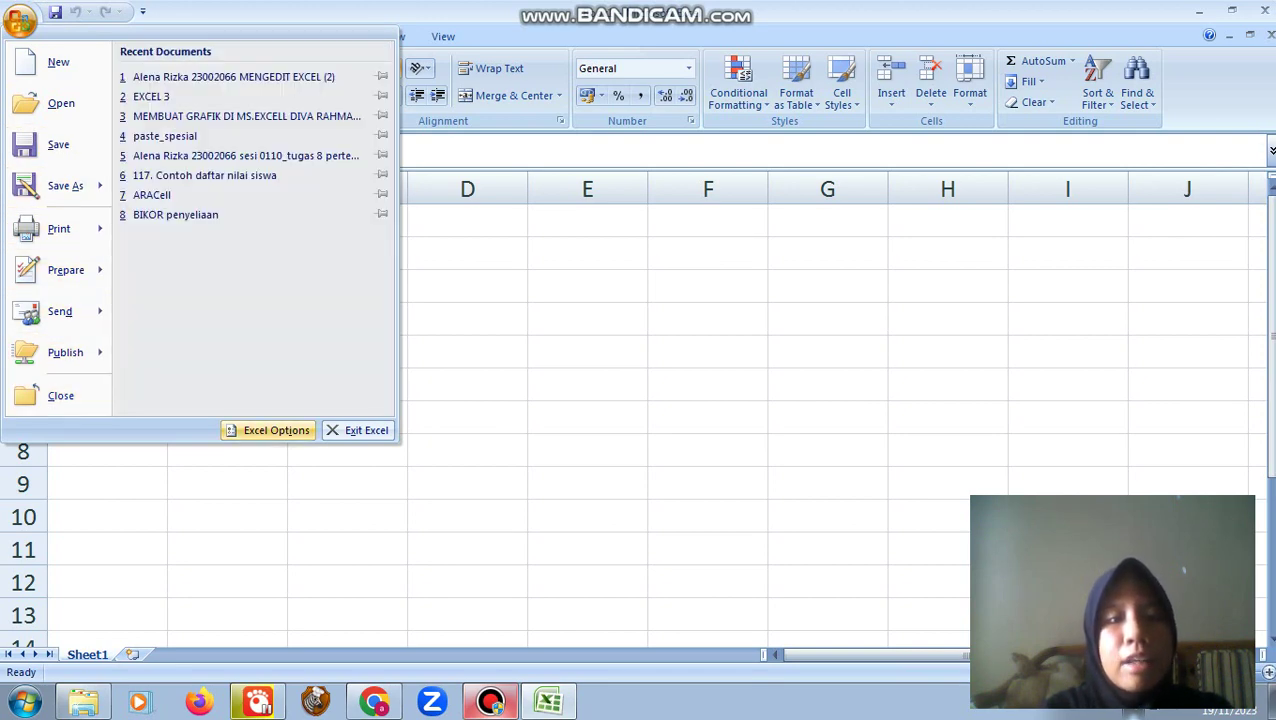
left_click(276, 430)
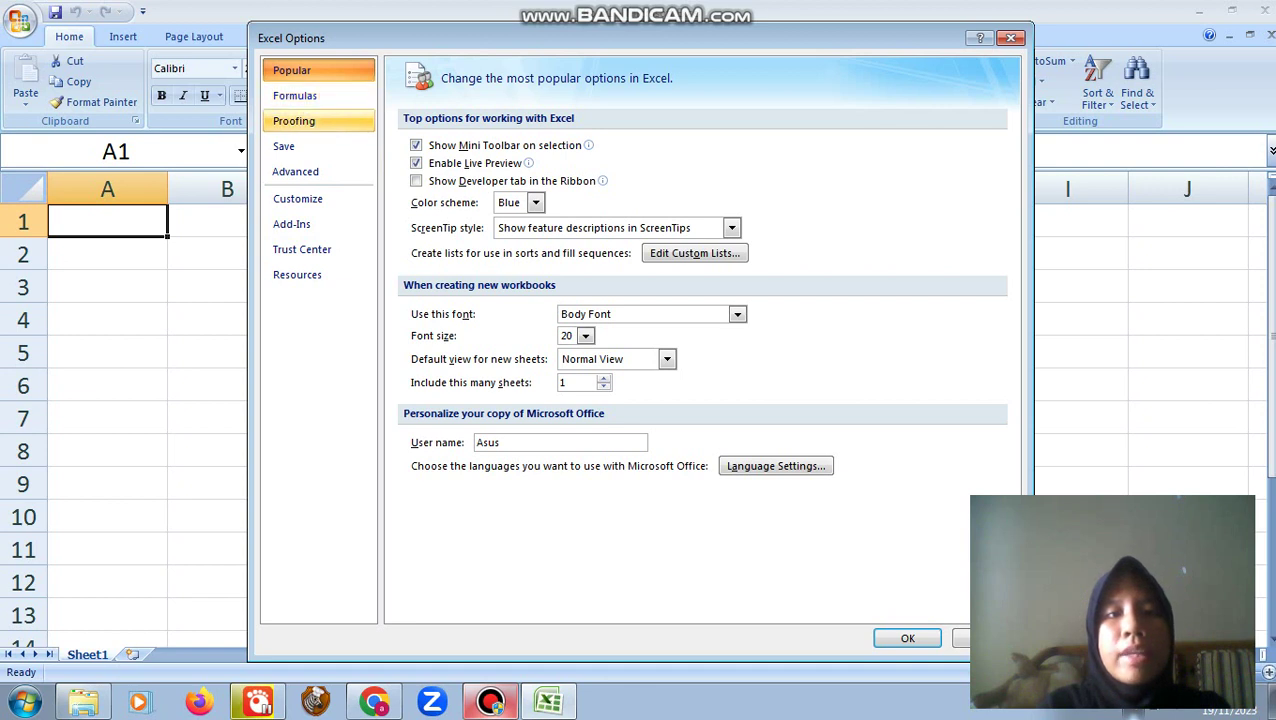
- Review the Proofing, Save, Customize and Trust Center pages, then close Excel Options without changes
left_click(294, 120)
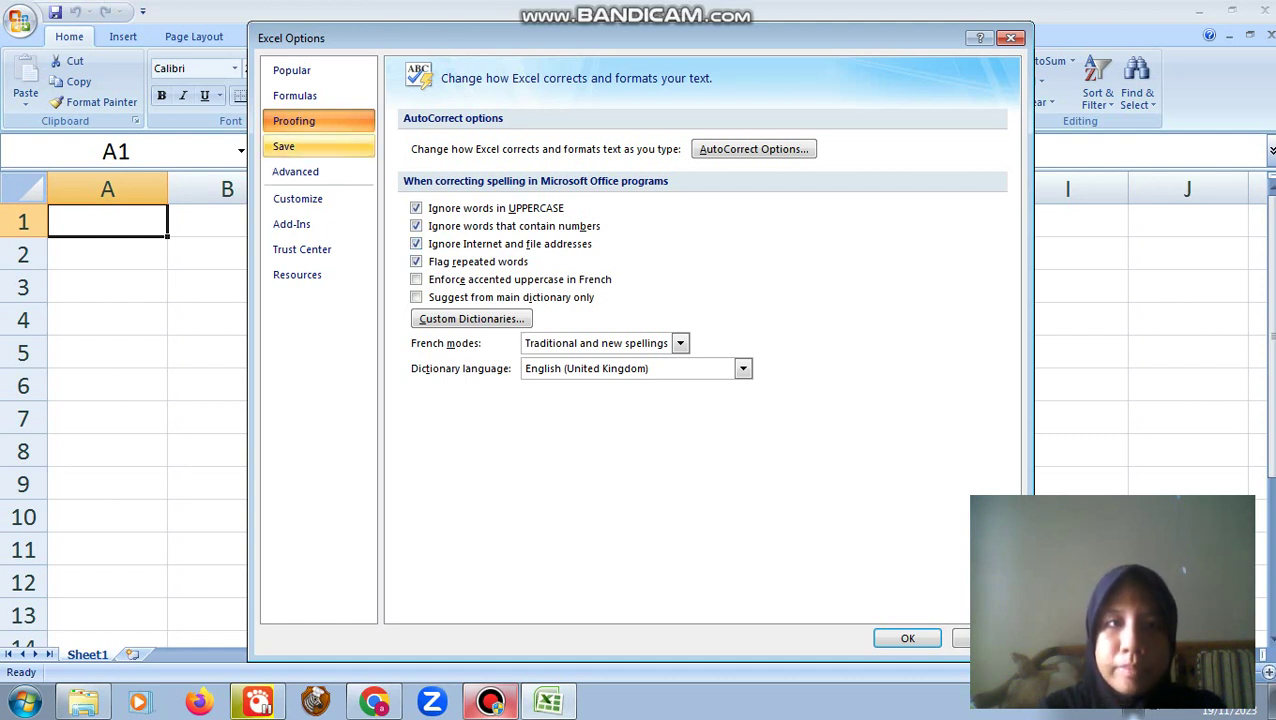
left_click(300, 146)
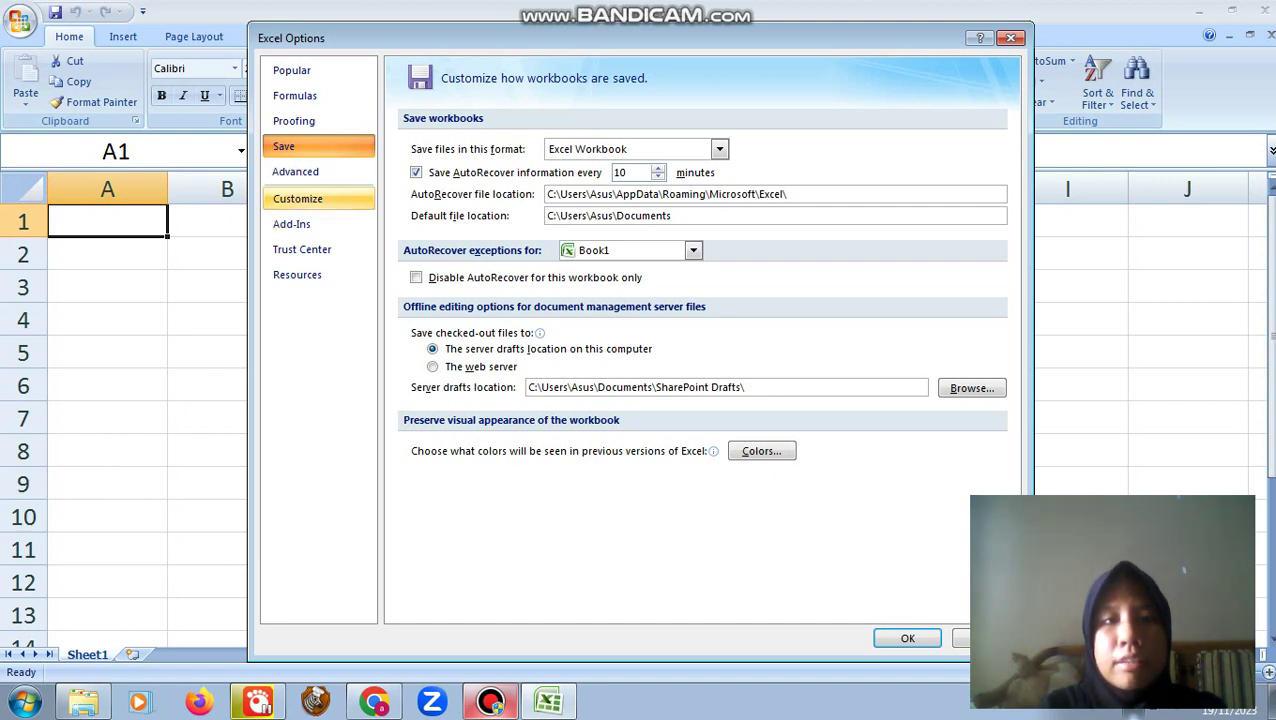
left_click(298, 198)
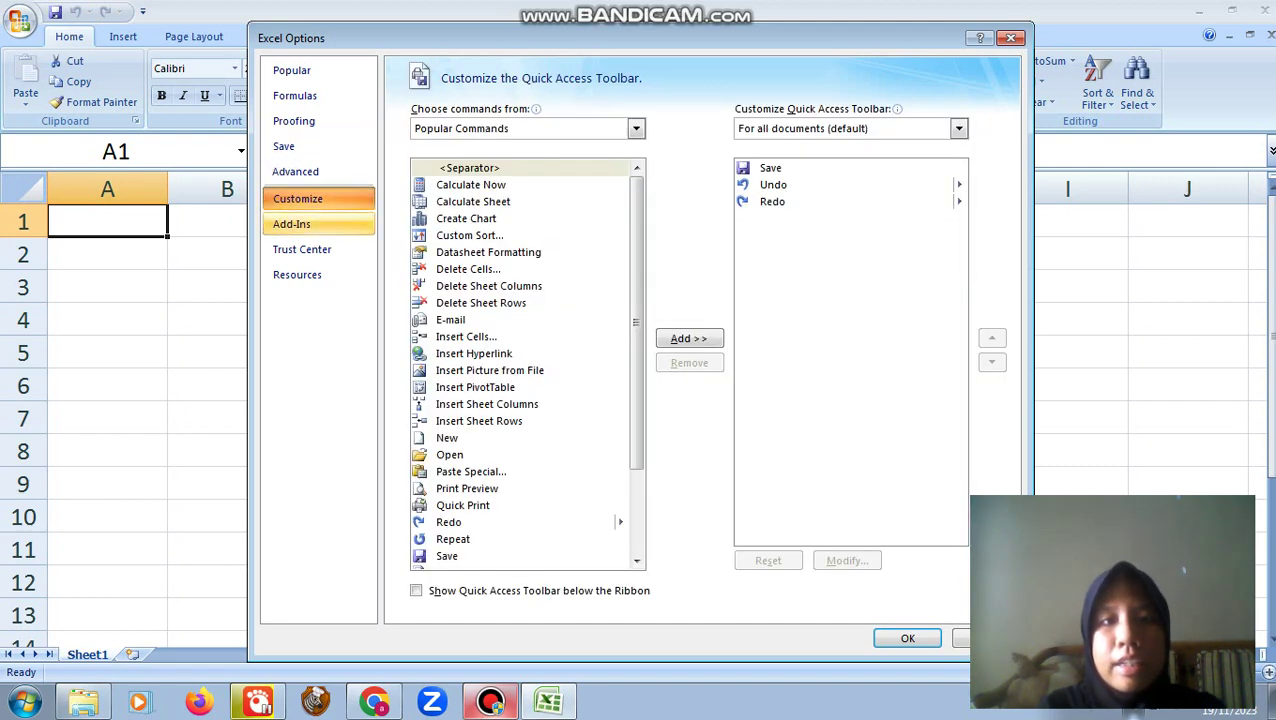
left_click(302, 249)
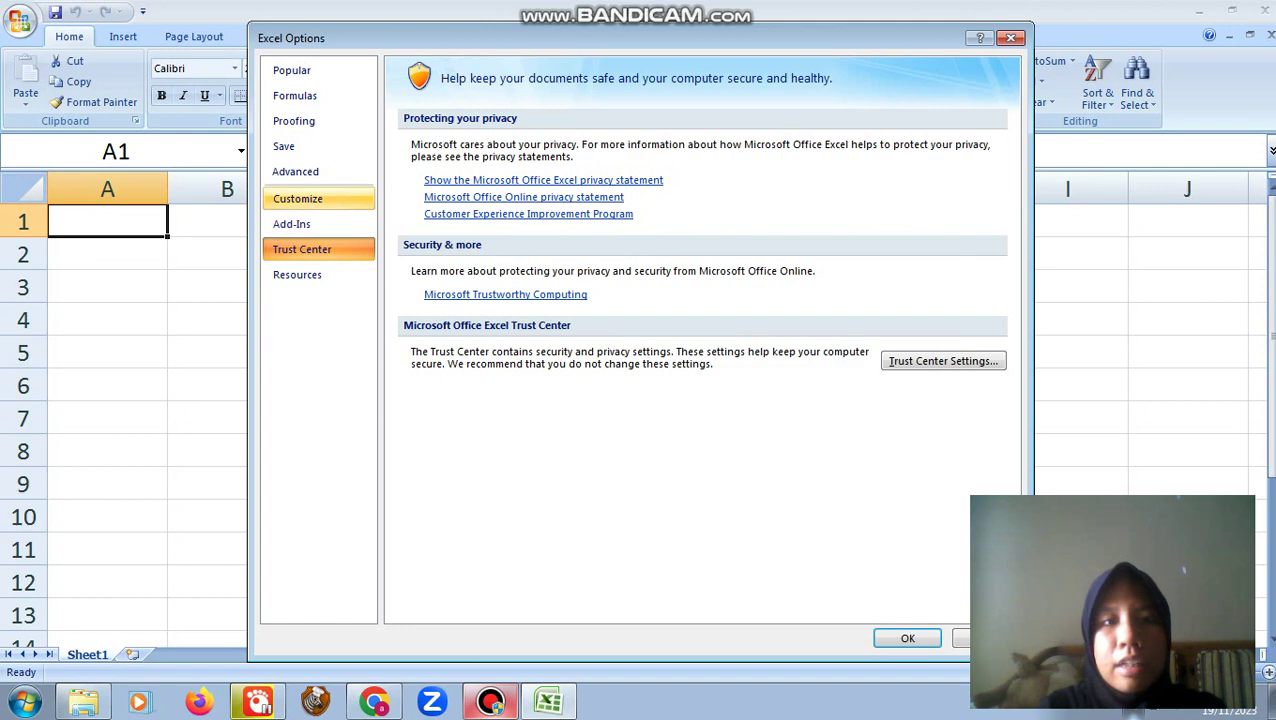
left_click(298, 198)
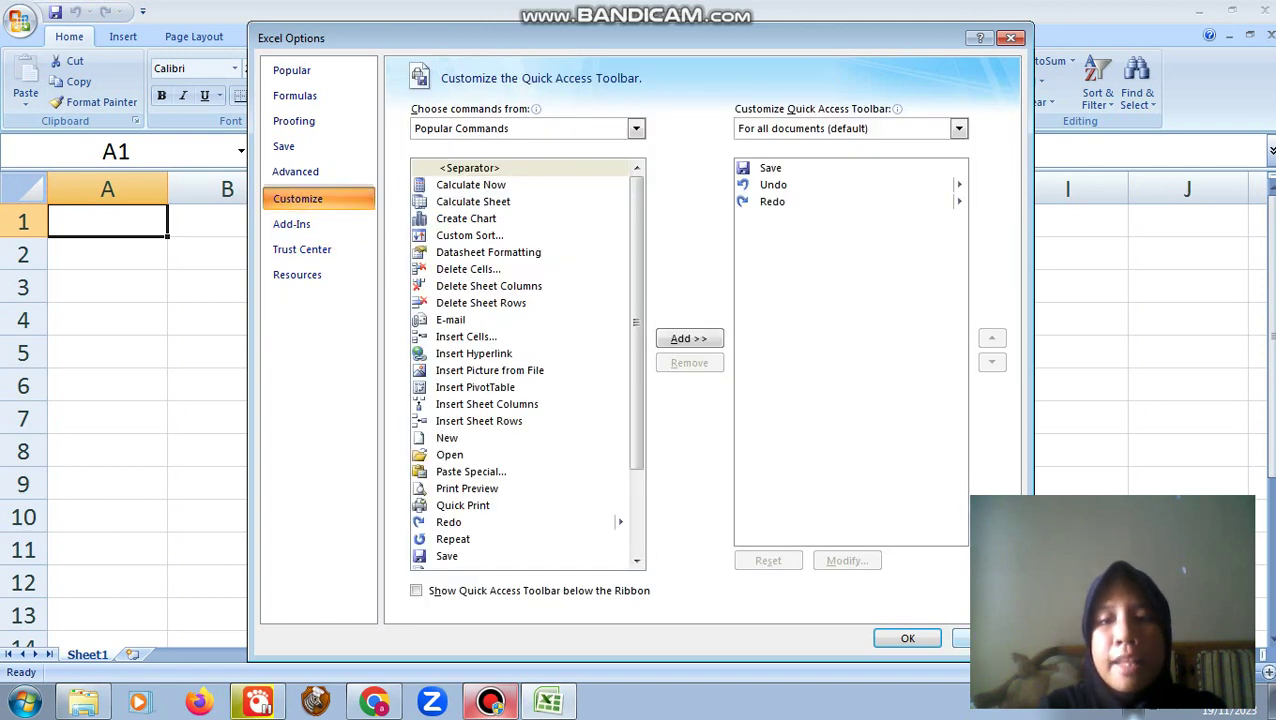
key("Escape")
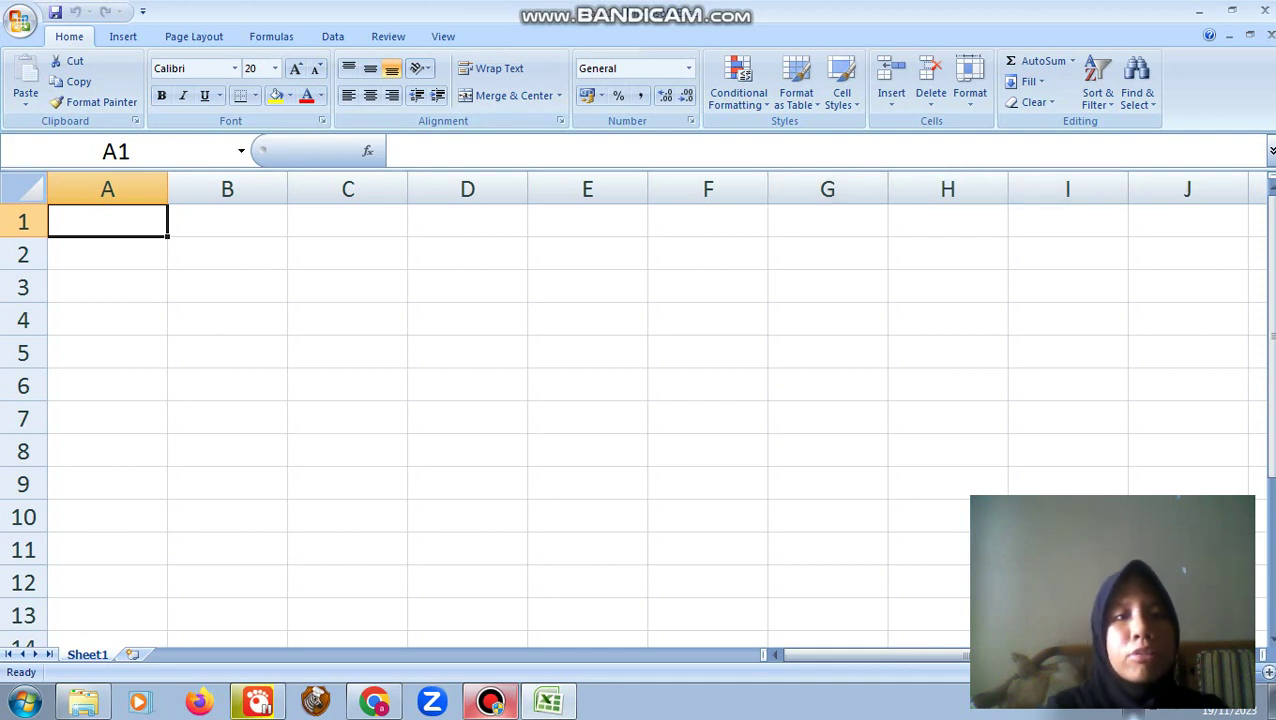
- Select cells around A1–A3, type a stray letter into A2 and clear it again
left_click(227, 253)
left_click(107, 253)
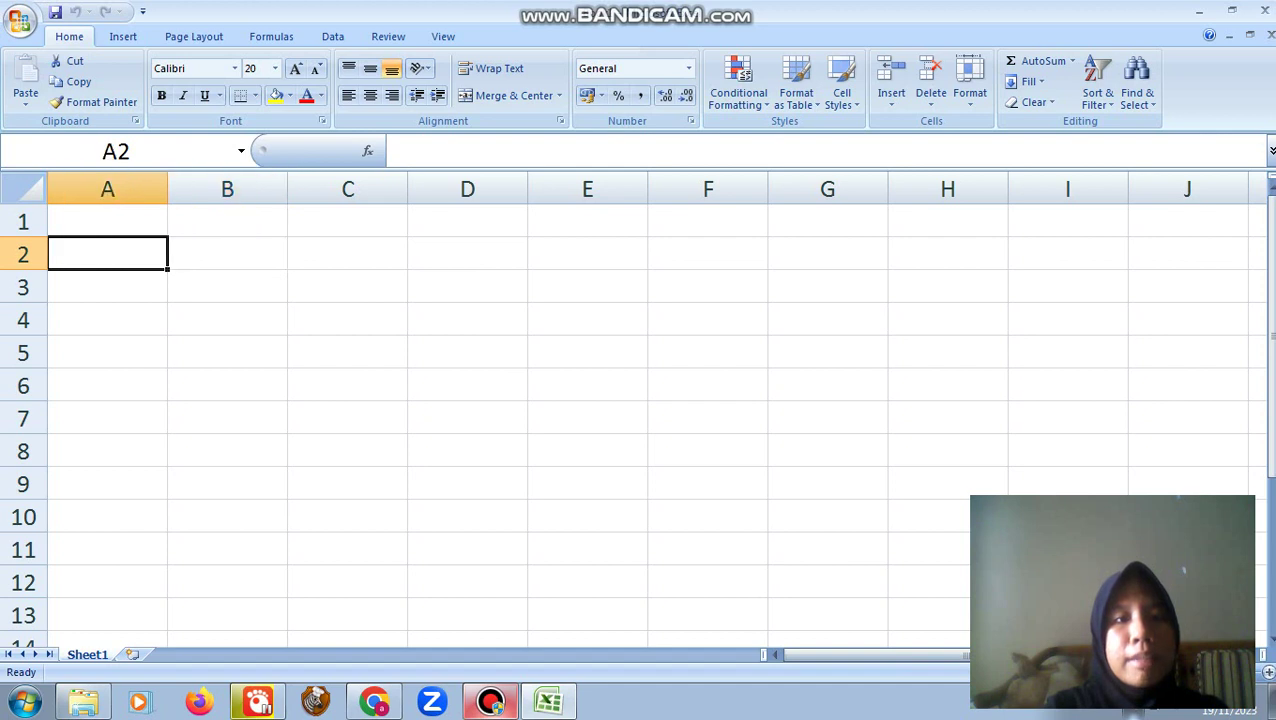
left_click(107, 221)
left_click(107, 286)
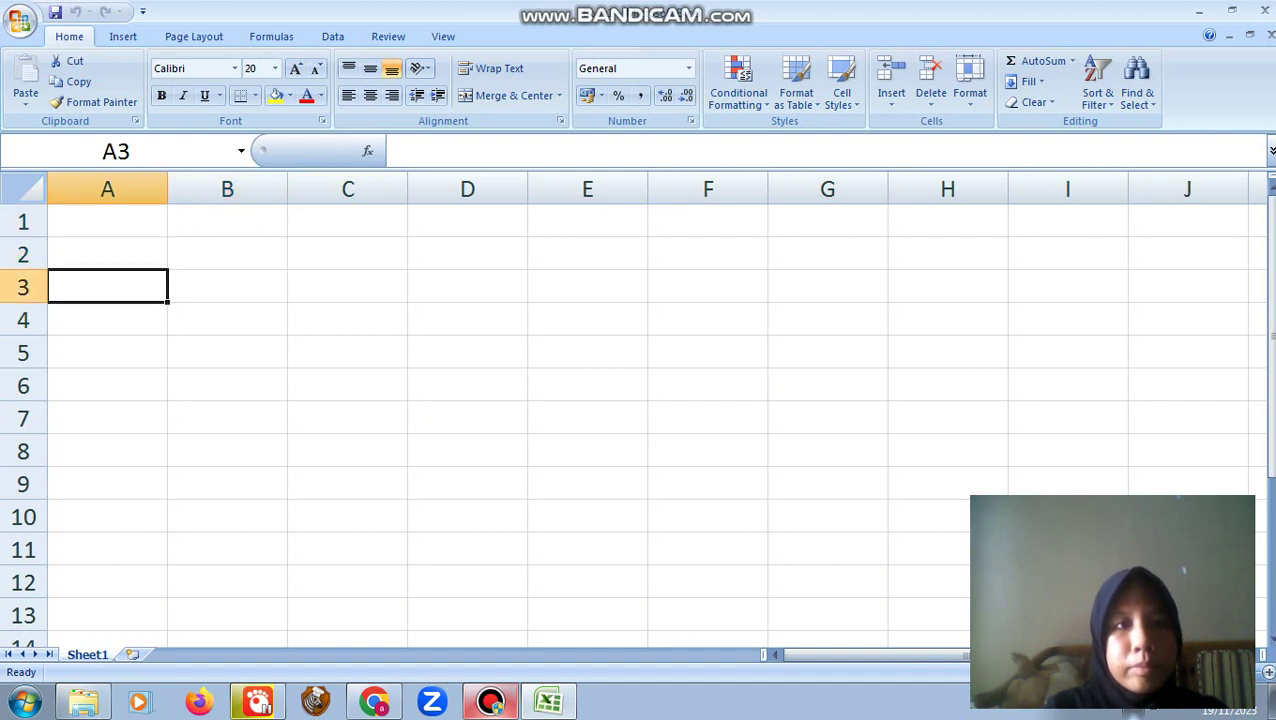
left_click_drag(107, 253, 107, 221)
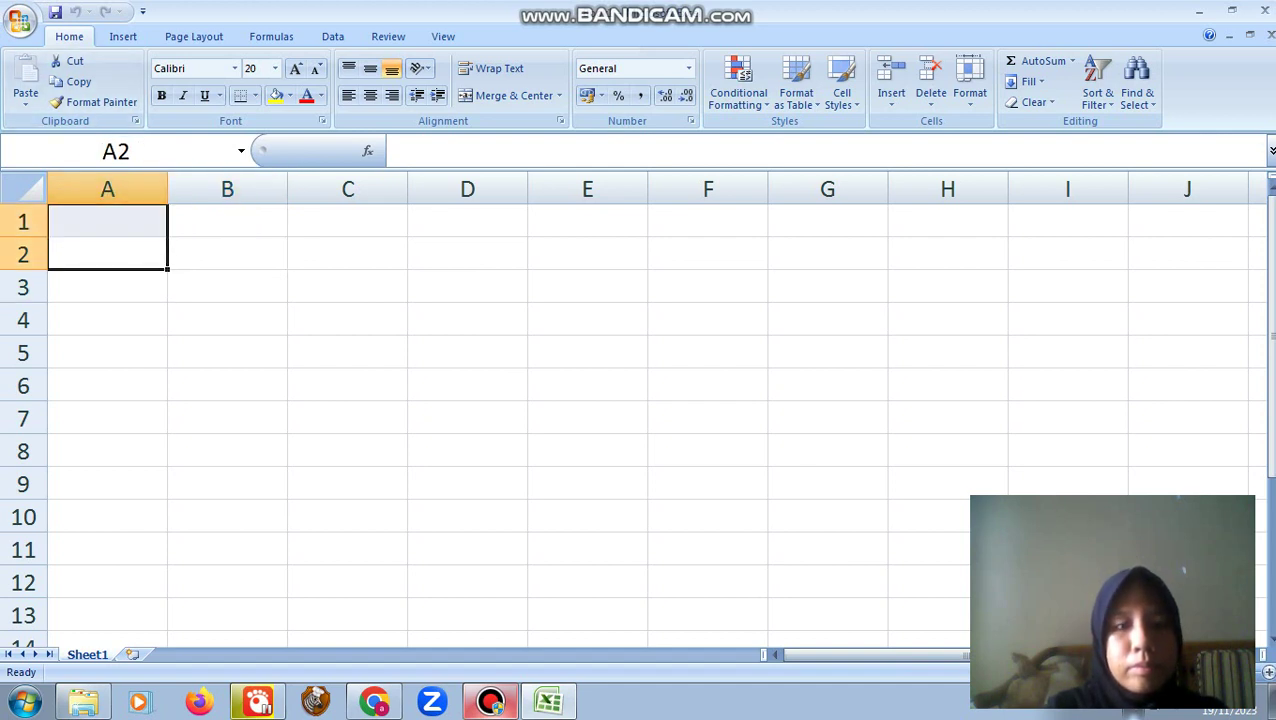
type("s")
left_click(227, 286)
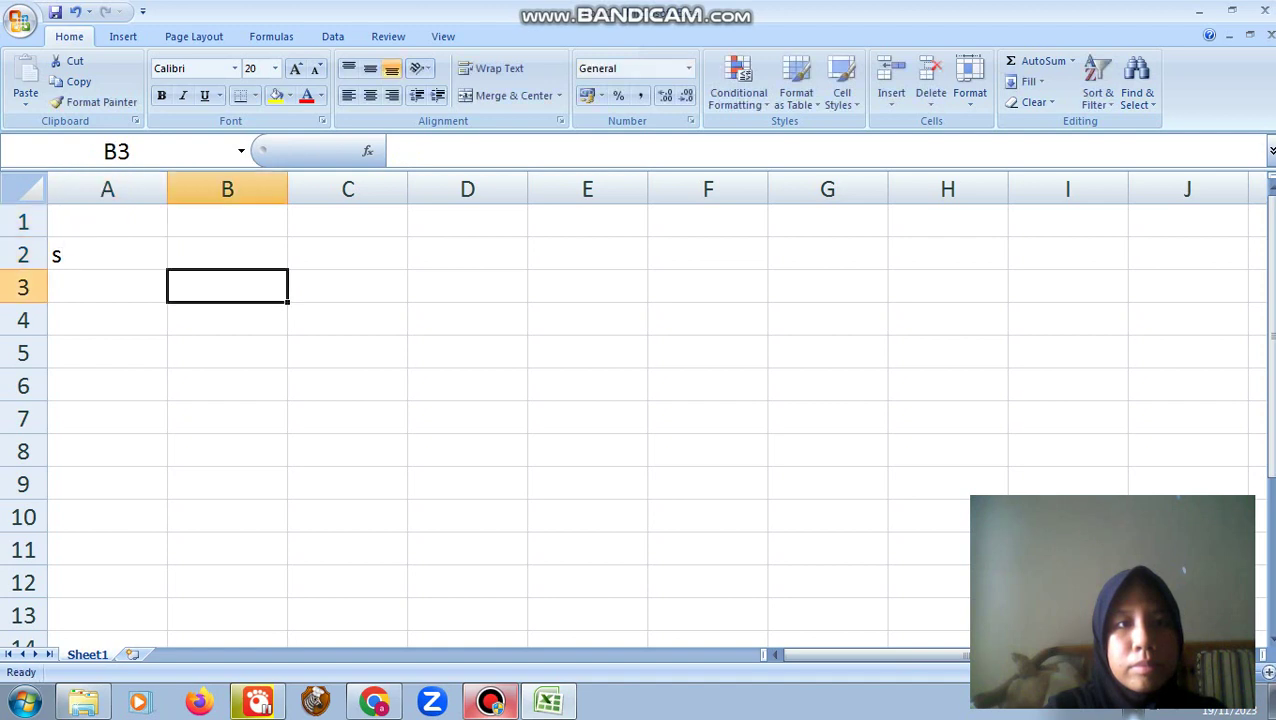
left_click(107, 253)
key("BackSpace")
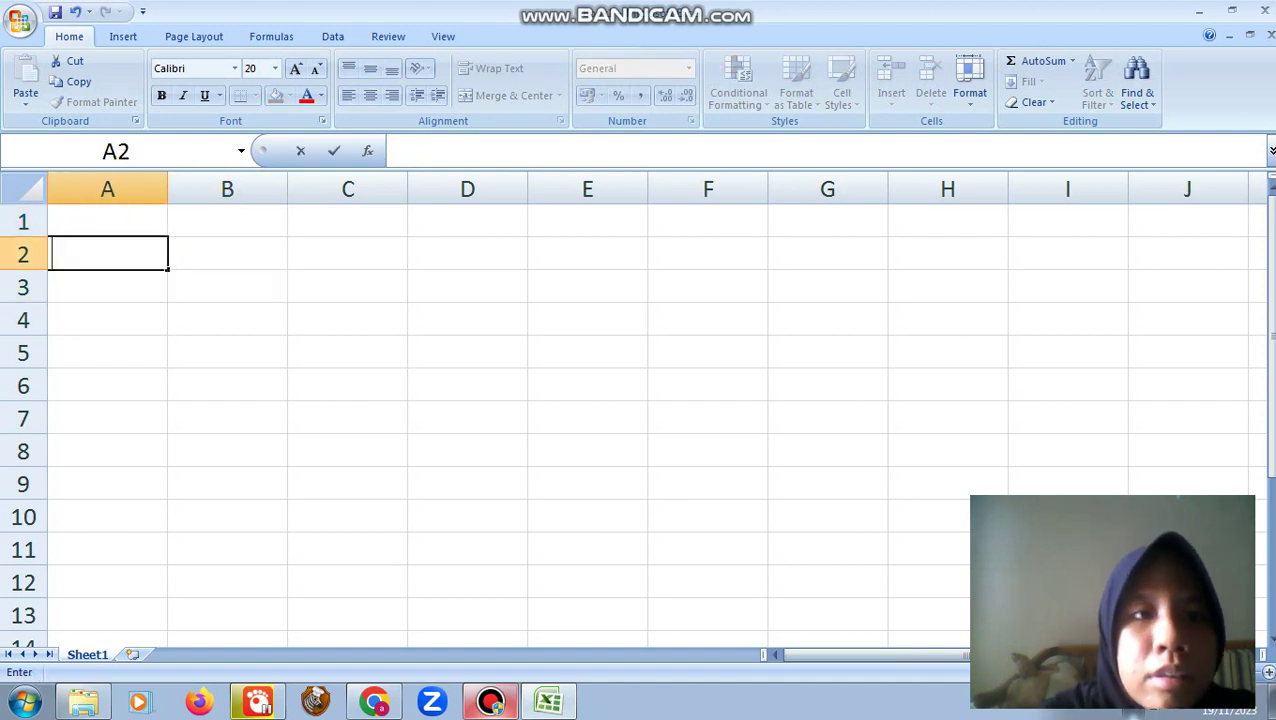
- Pause the screen recording and show the Office Clipboard pane from the Home tab
left_click(122, 36)
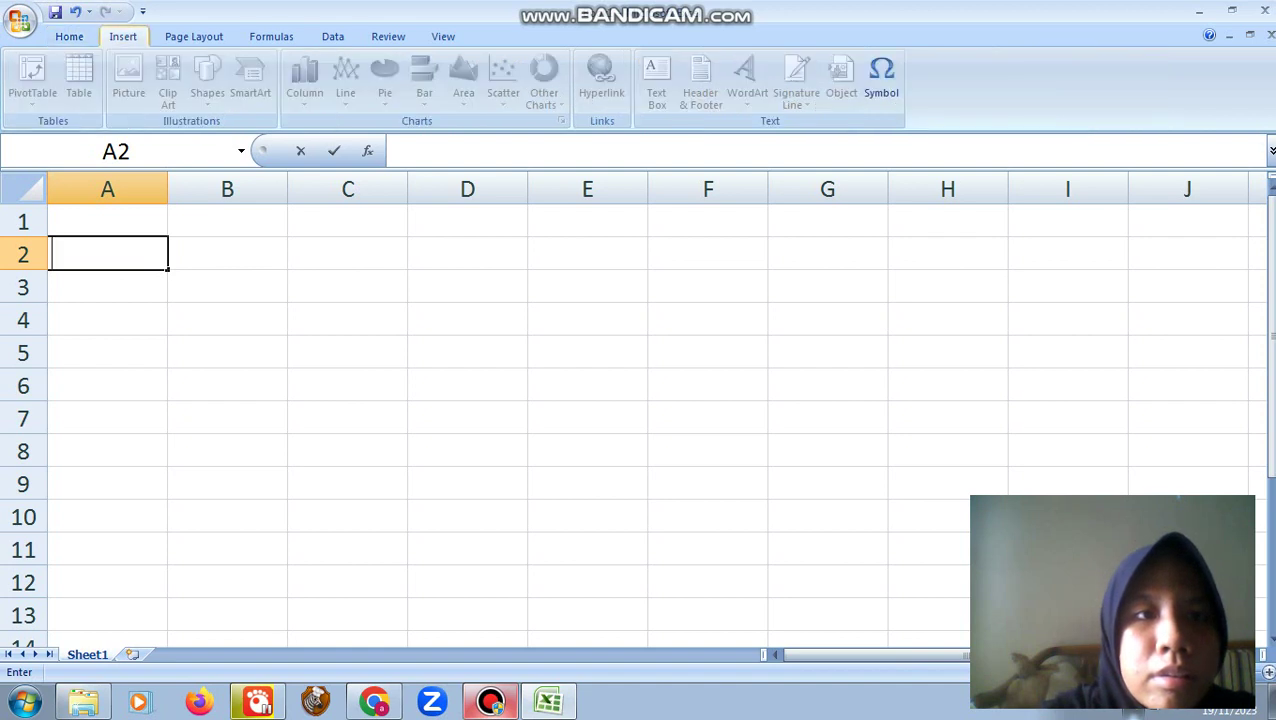
left_click(69, 36)
left_click(227, 286)
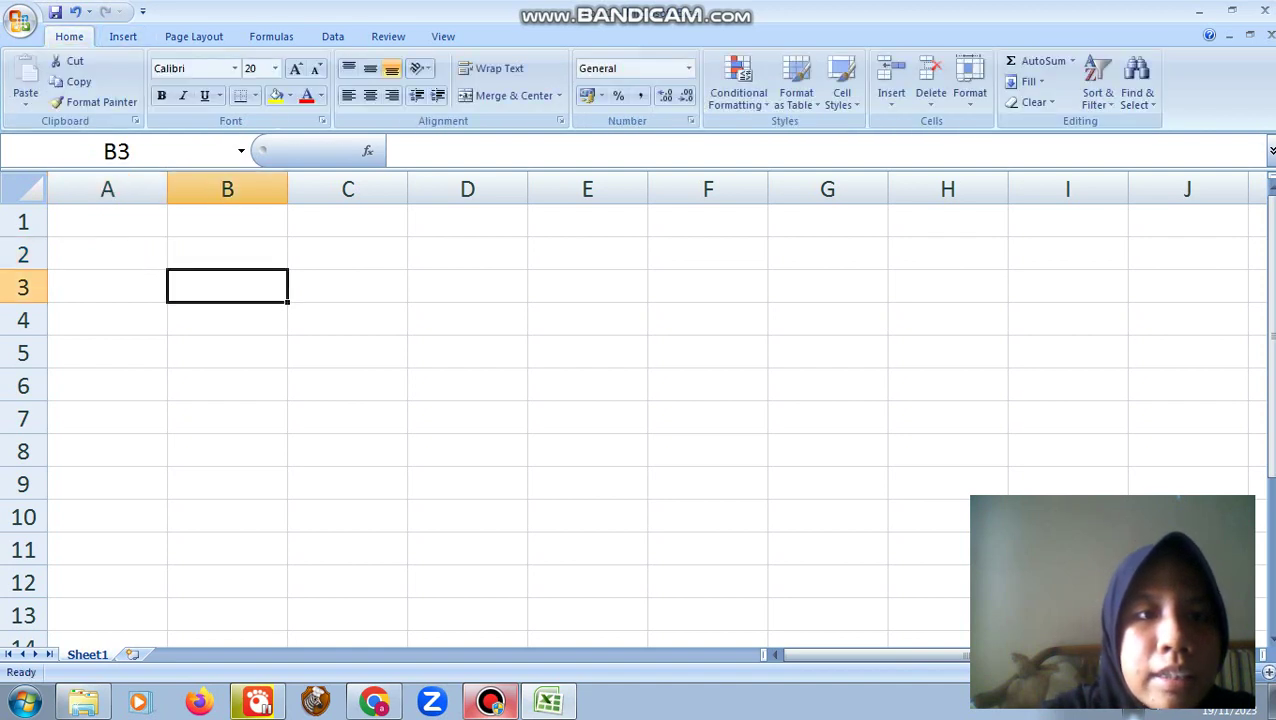
left_click(107, 385)
left_click(490, 702)
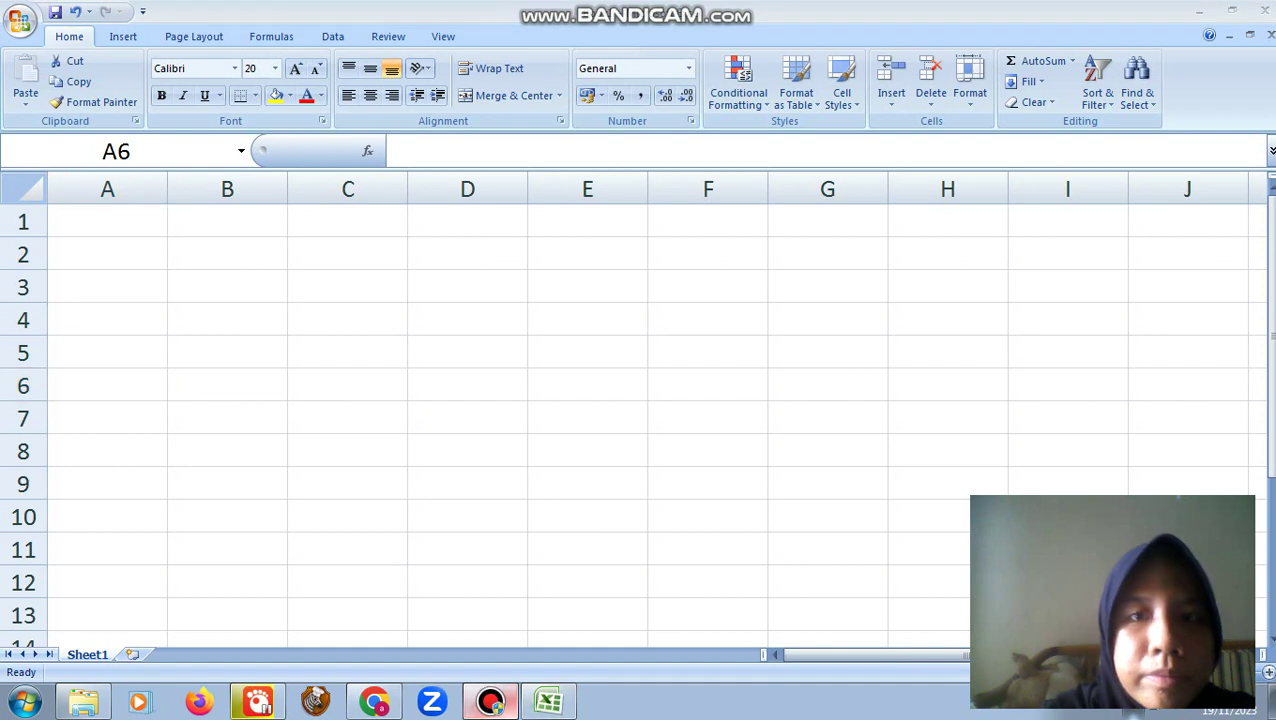
left_click(817, 131)
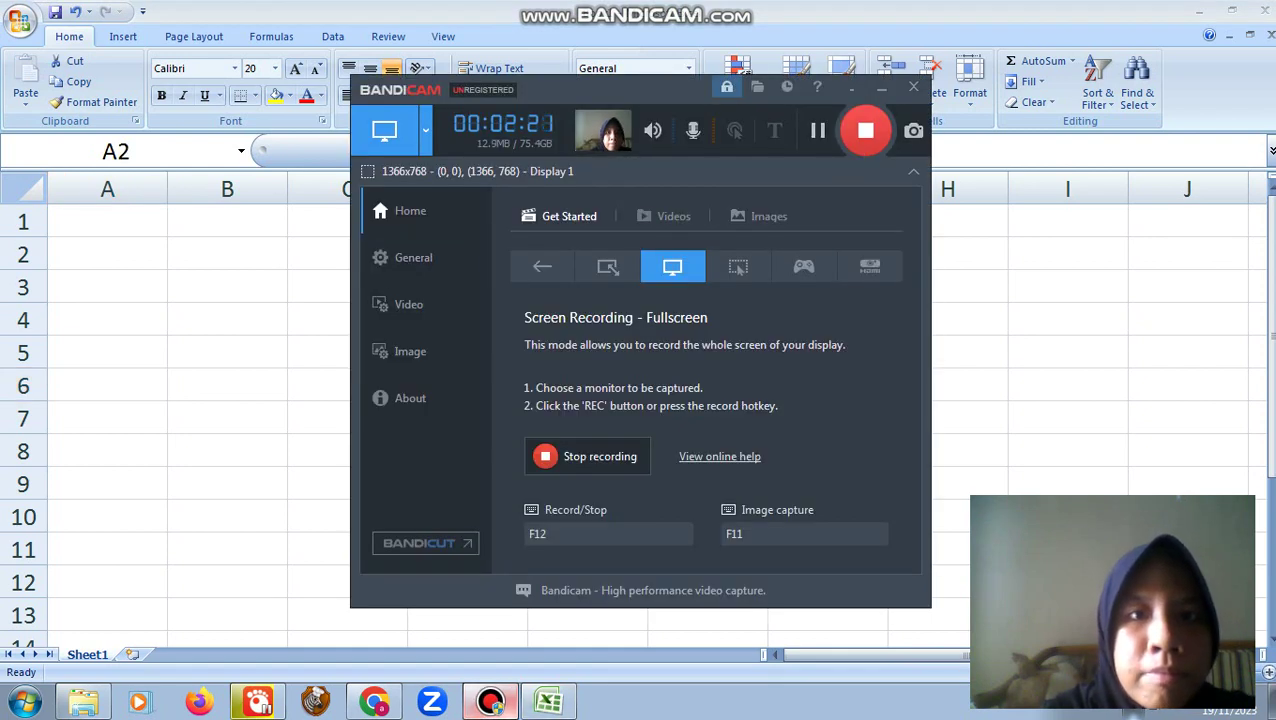
key("alt+Tab")
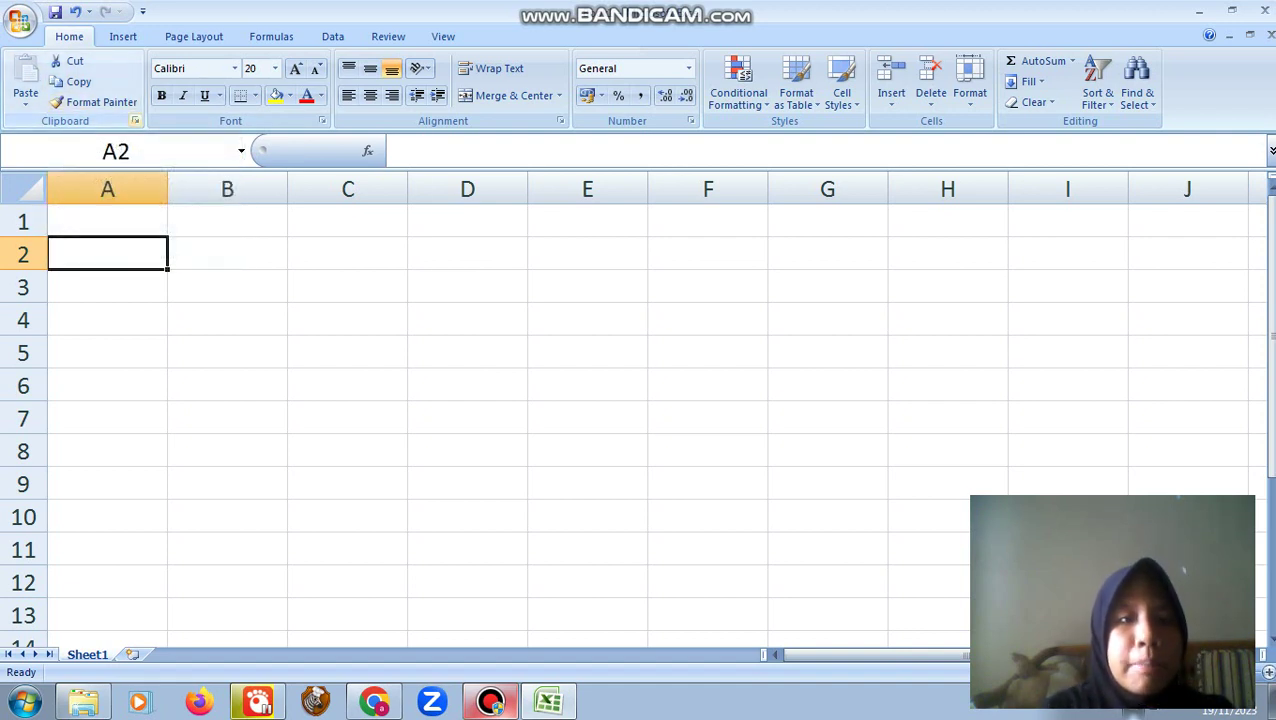
left_click(135, 120)
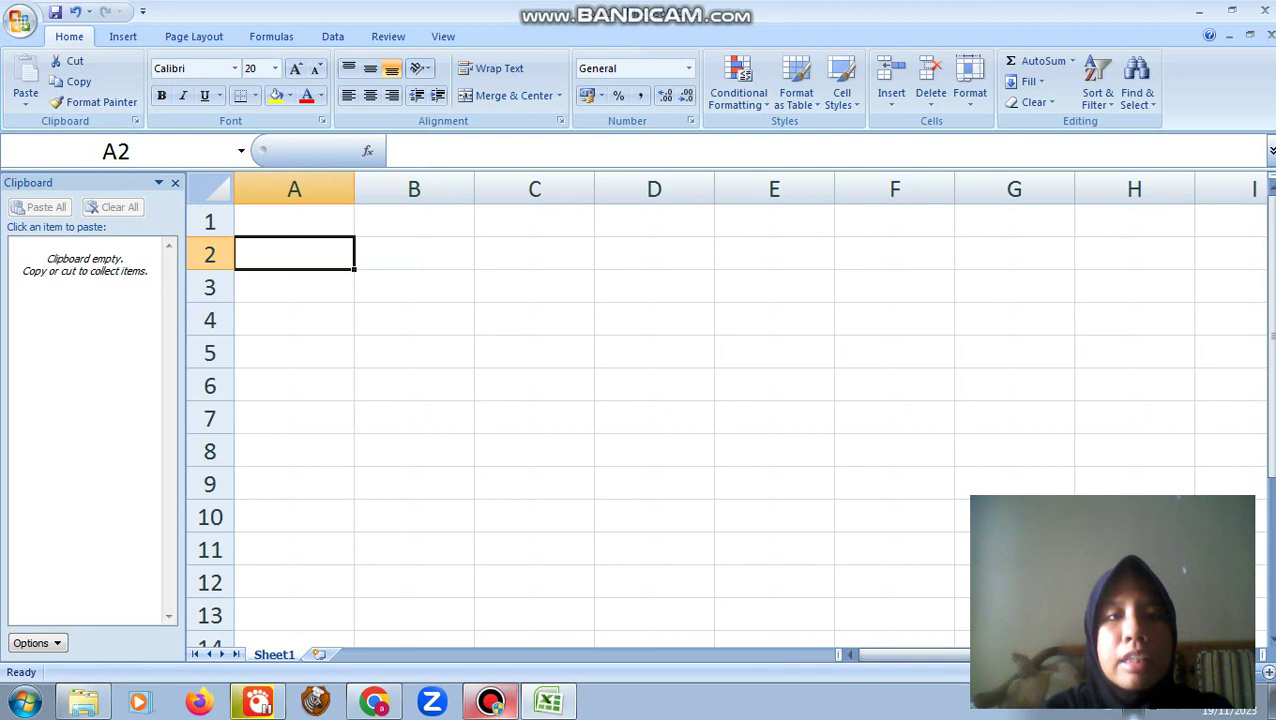
- Open the most recent student-score workbook, close the Clipboard pane and select column C
left_click(20, 20)
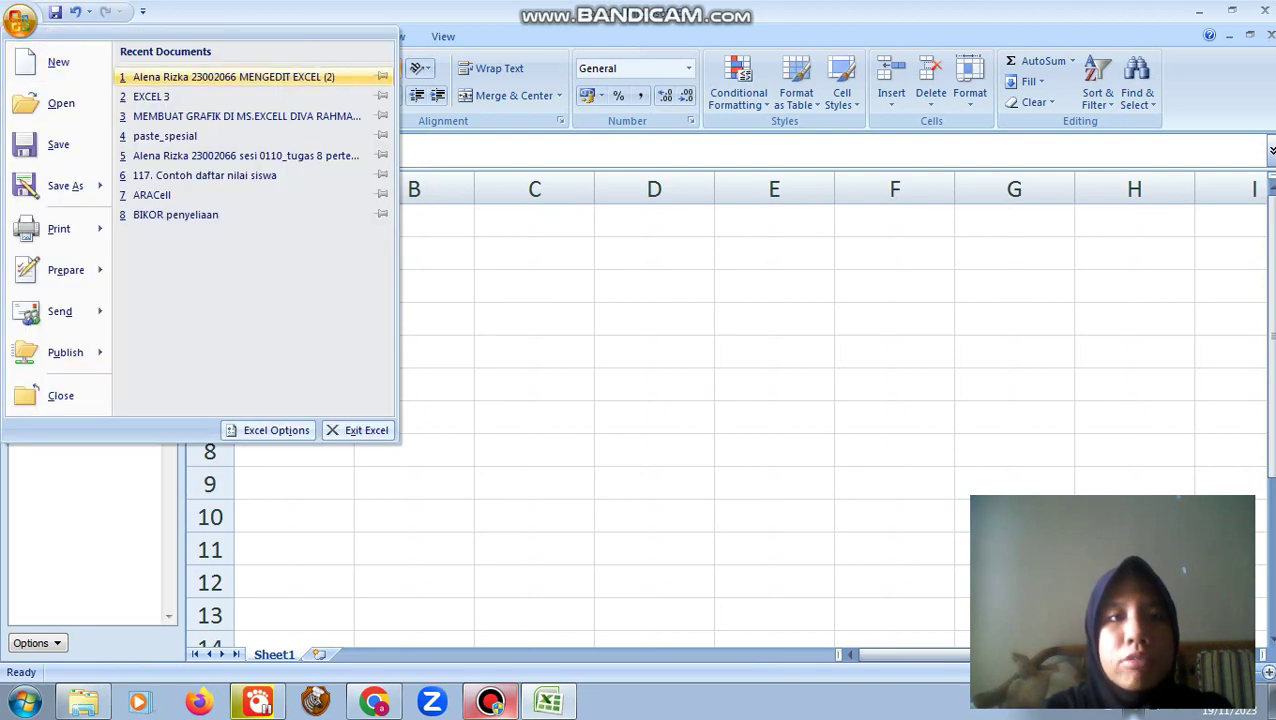
left_click(233, 76)
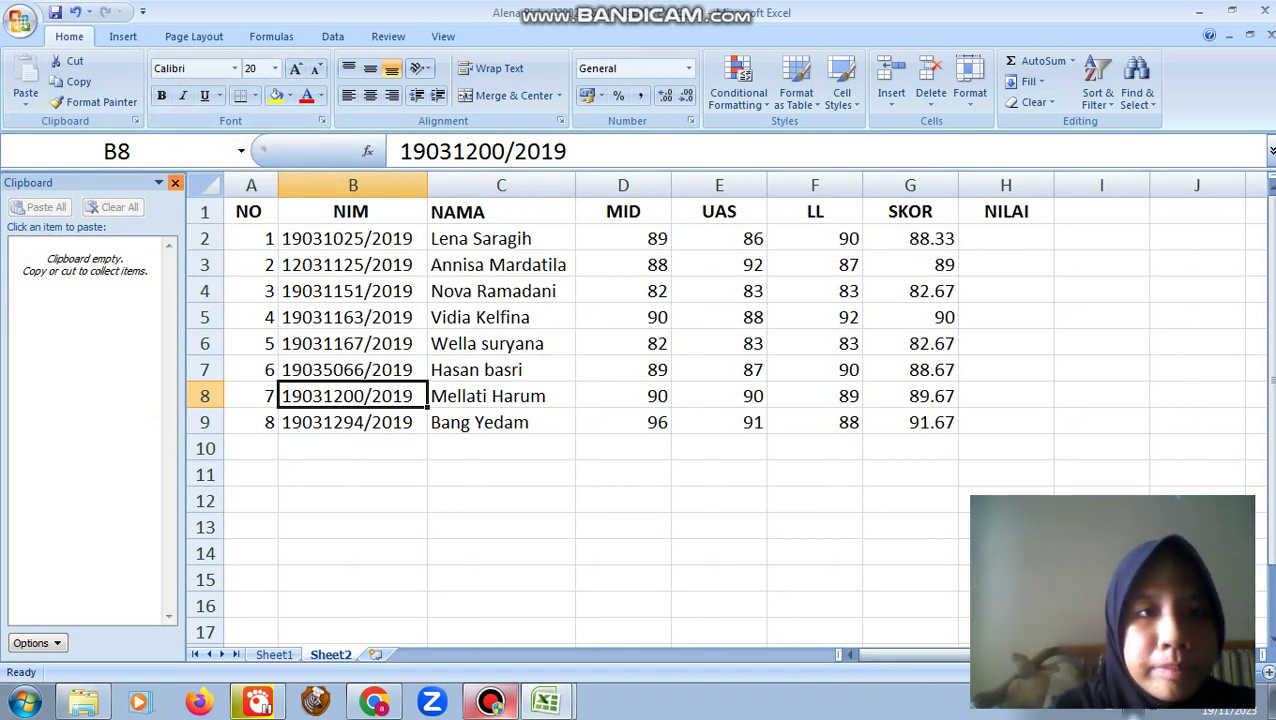
left_click(175, 183)
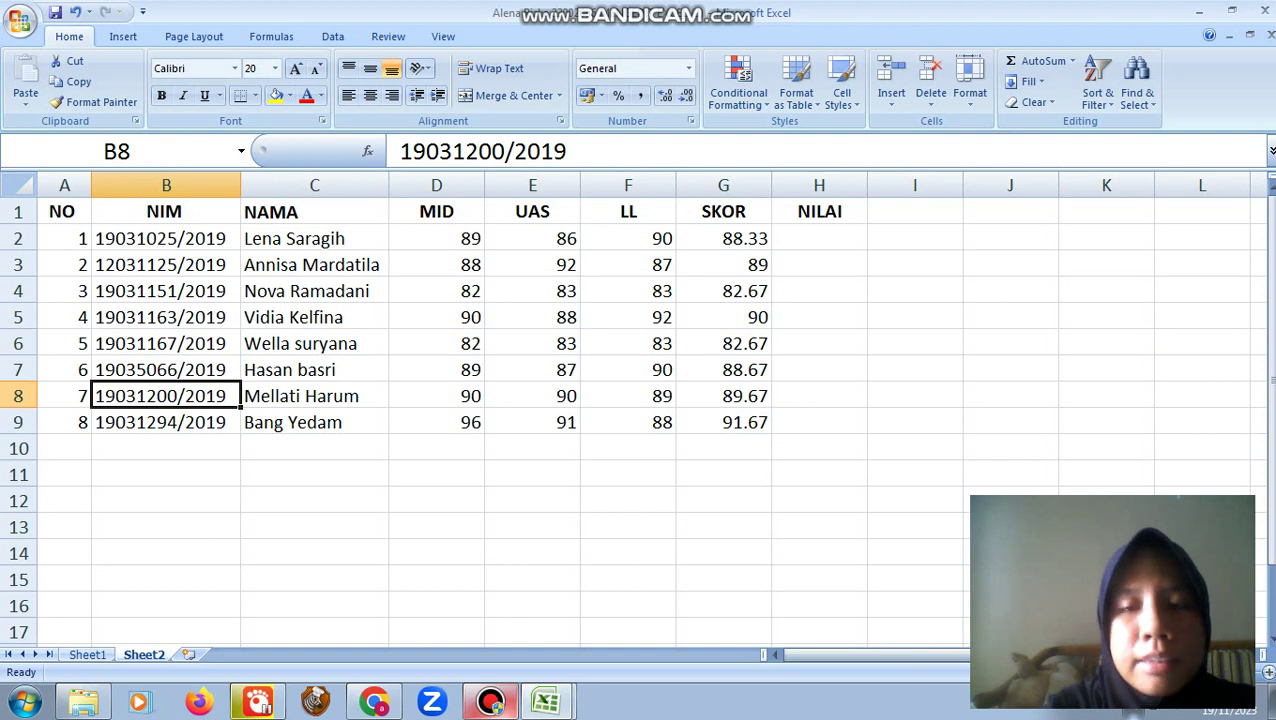
left_click(314, 185)
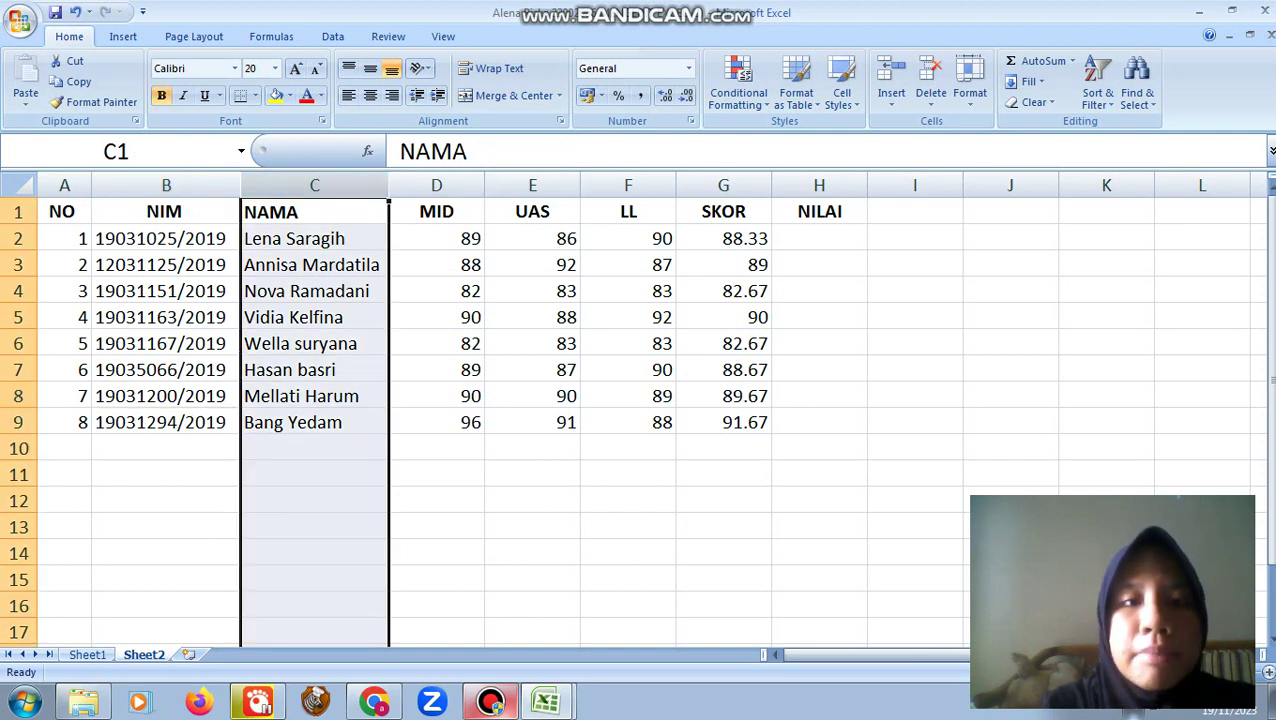
right_click(353, 193)
left_click(398, 227)
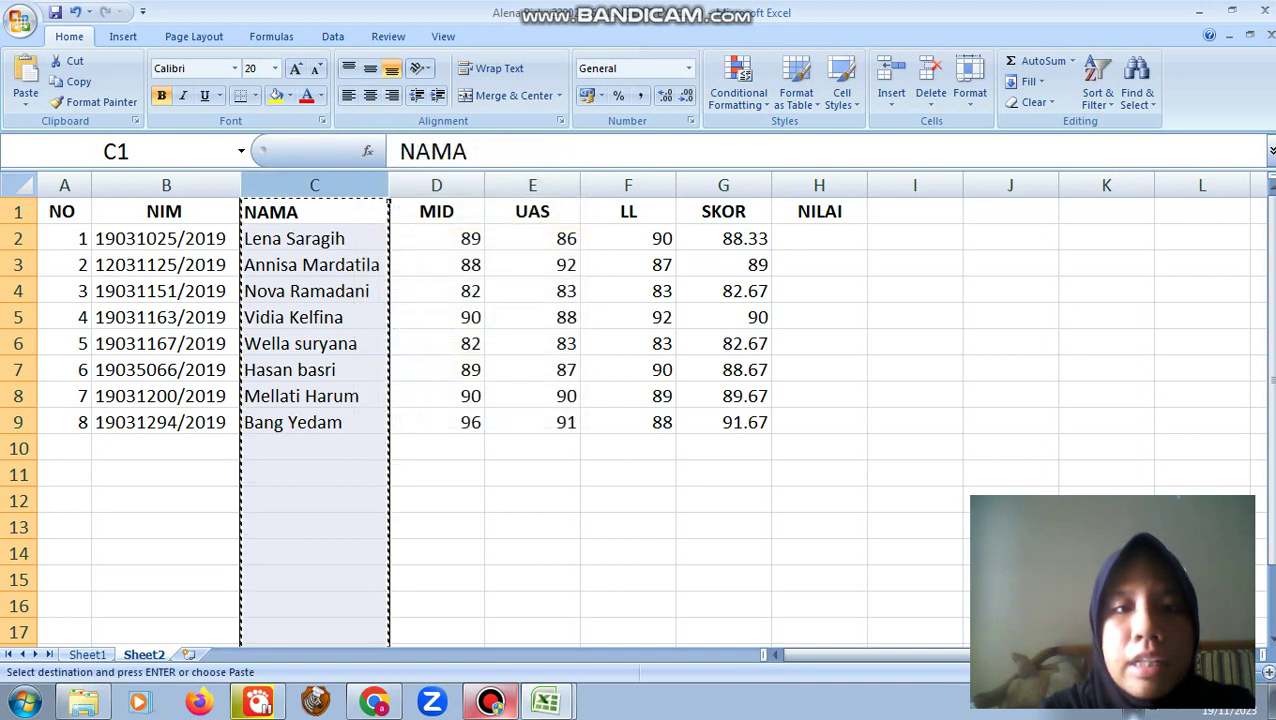
left_click(932, 187)
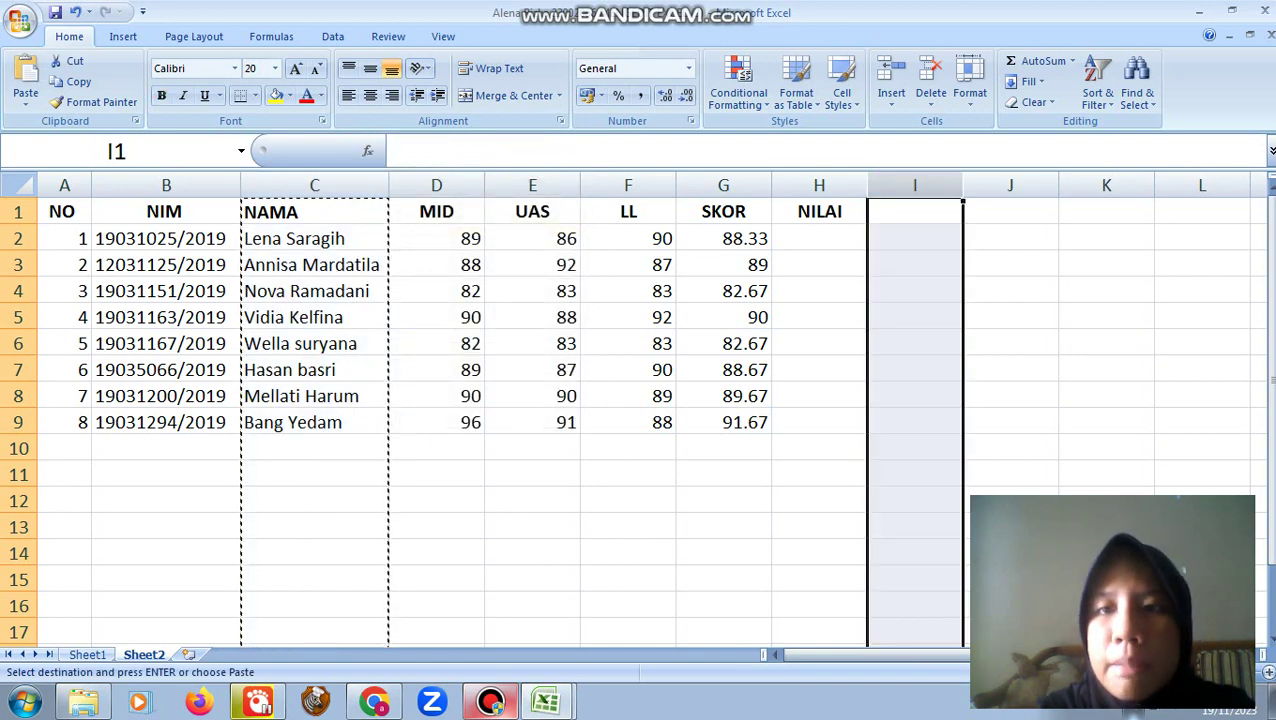
right_click(934, 193)
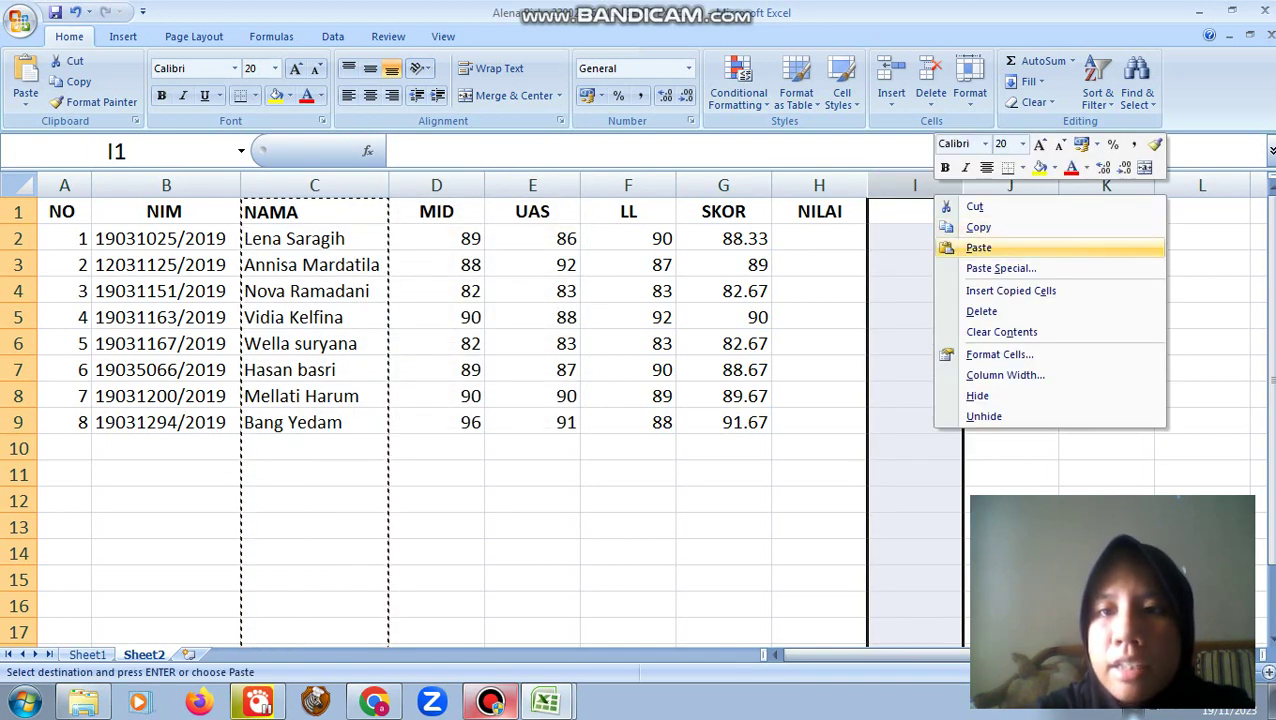
left_click(978, 247)
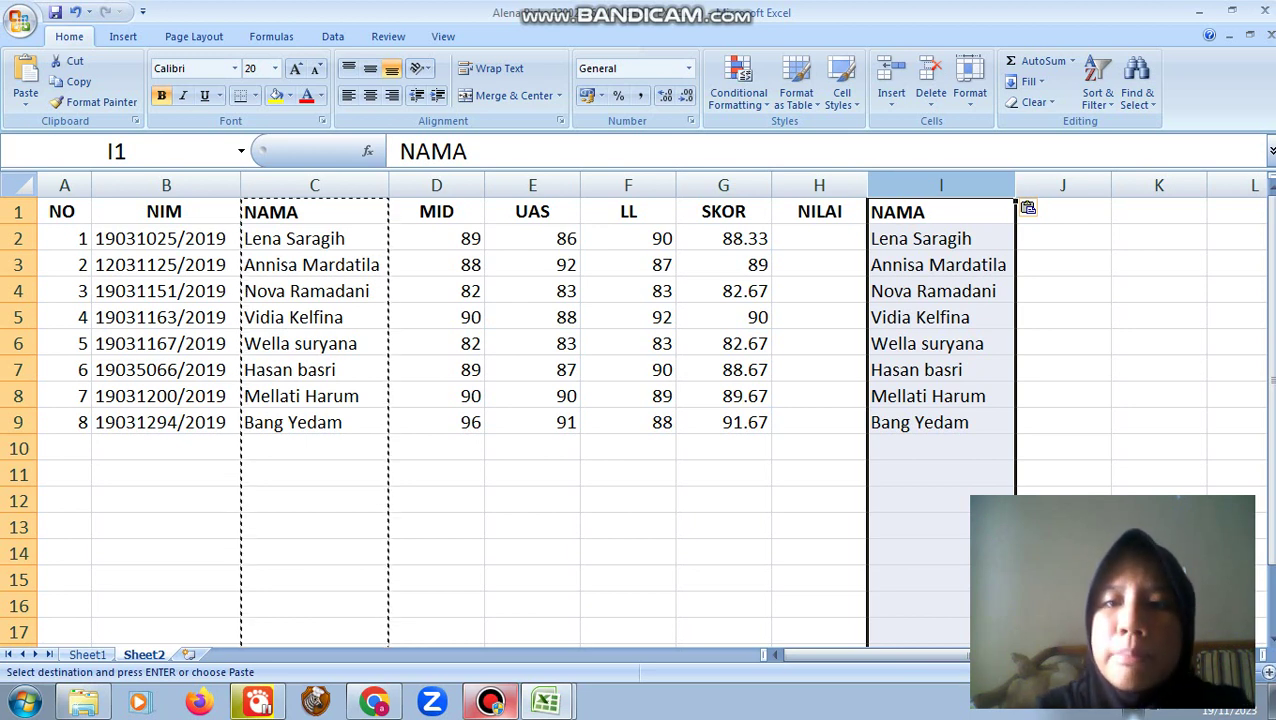
right_click(952, 318)
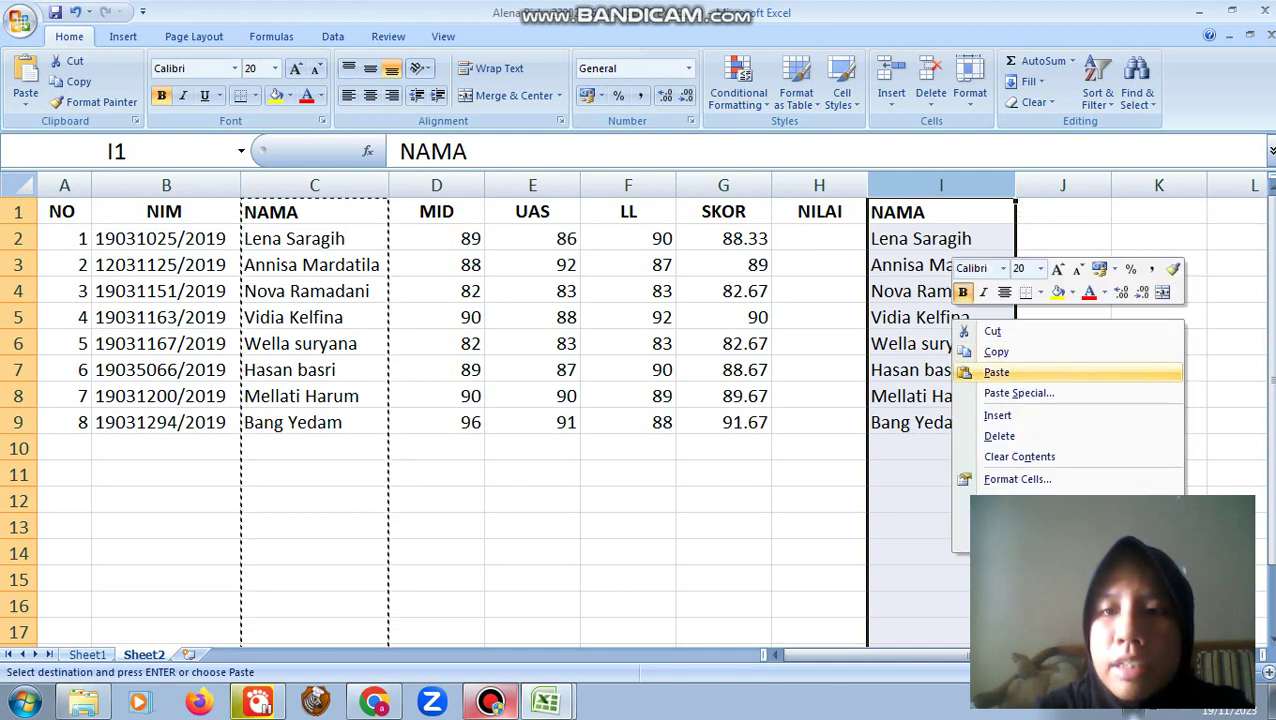
left_click(999, 436)
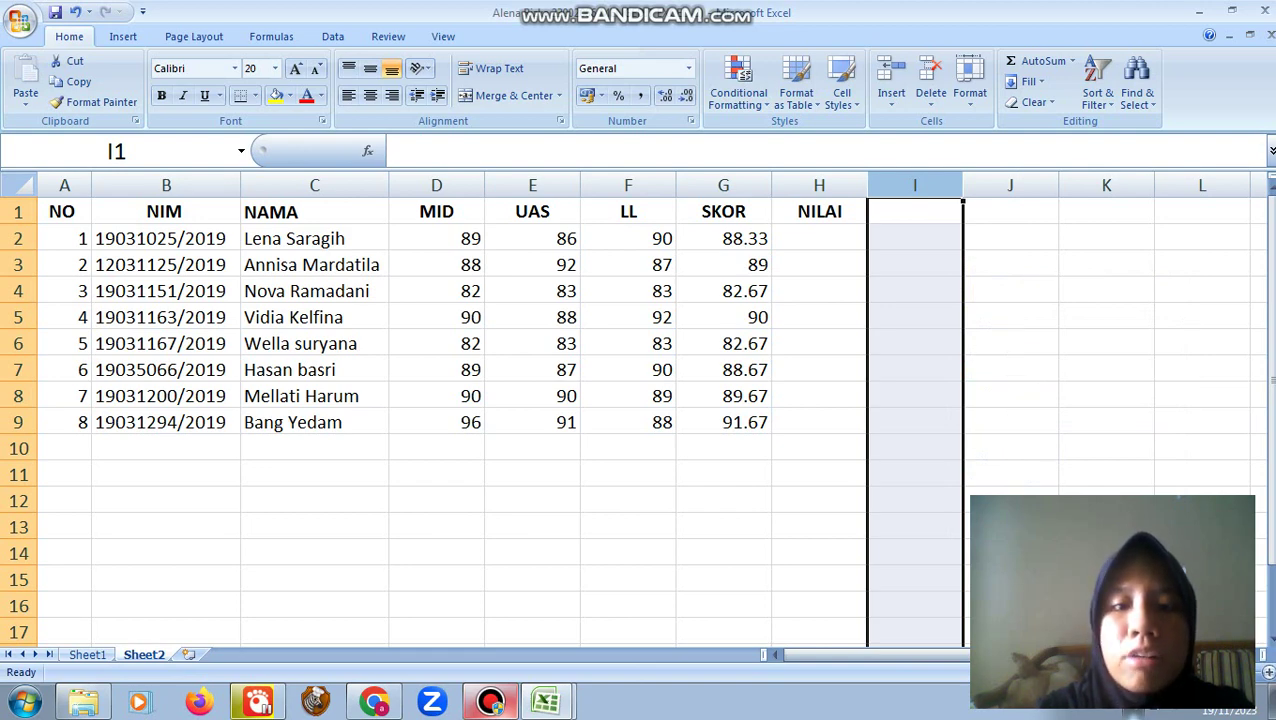
left_click(490, 703)
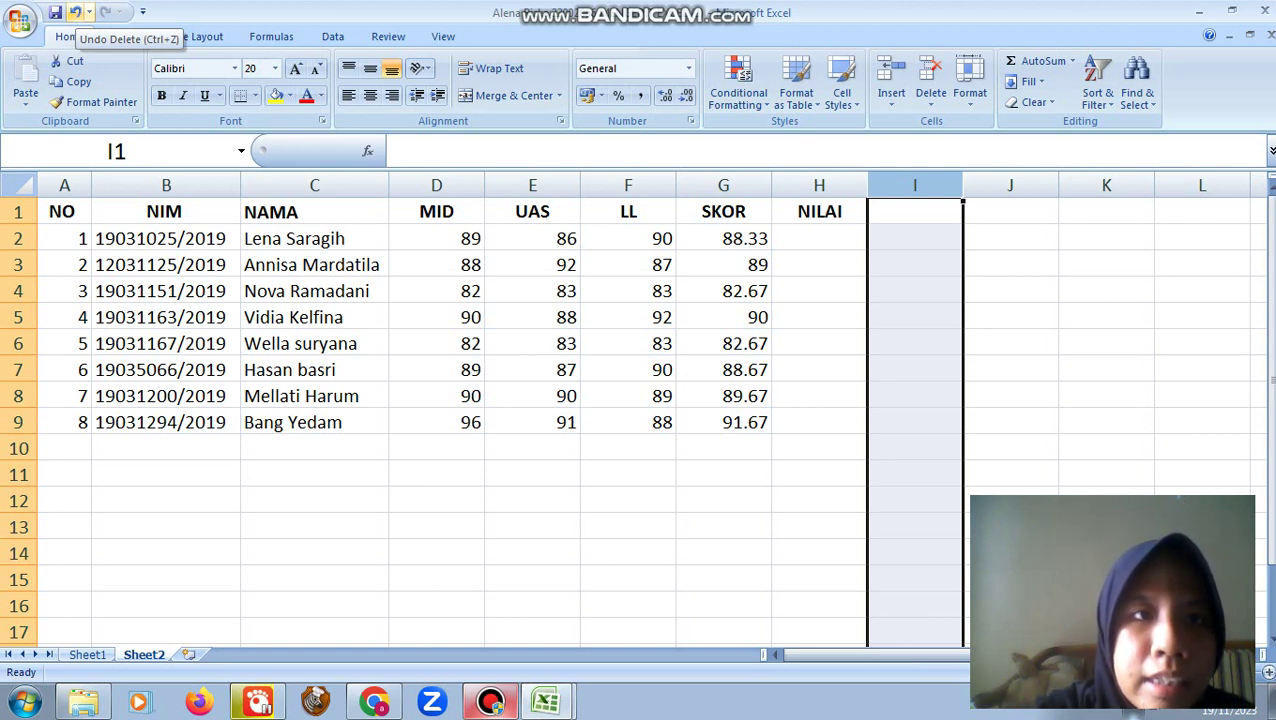
left_click(75, 12)
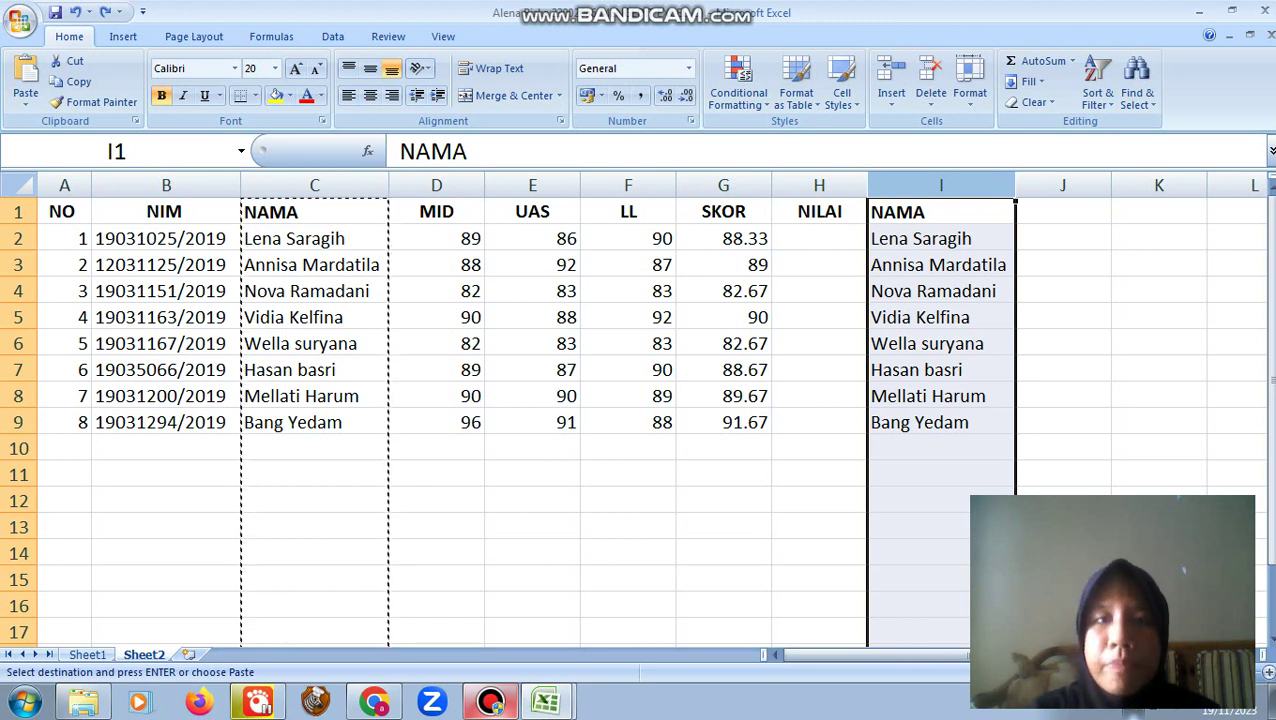
left_click(940, 343)
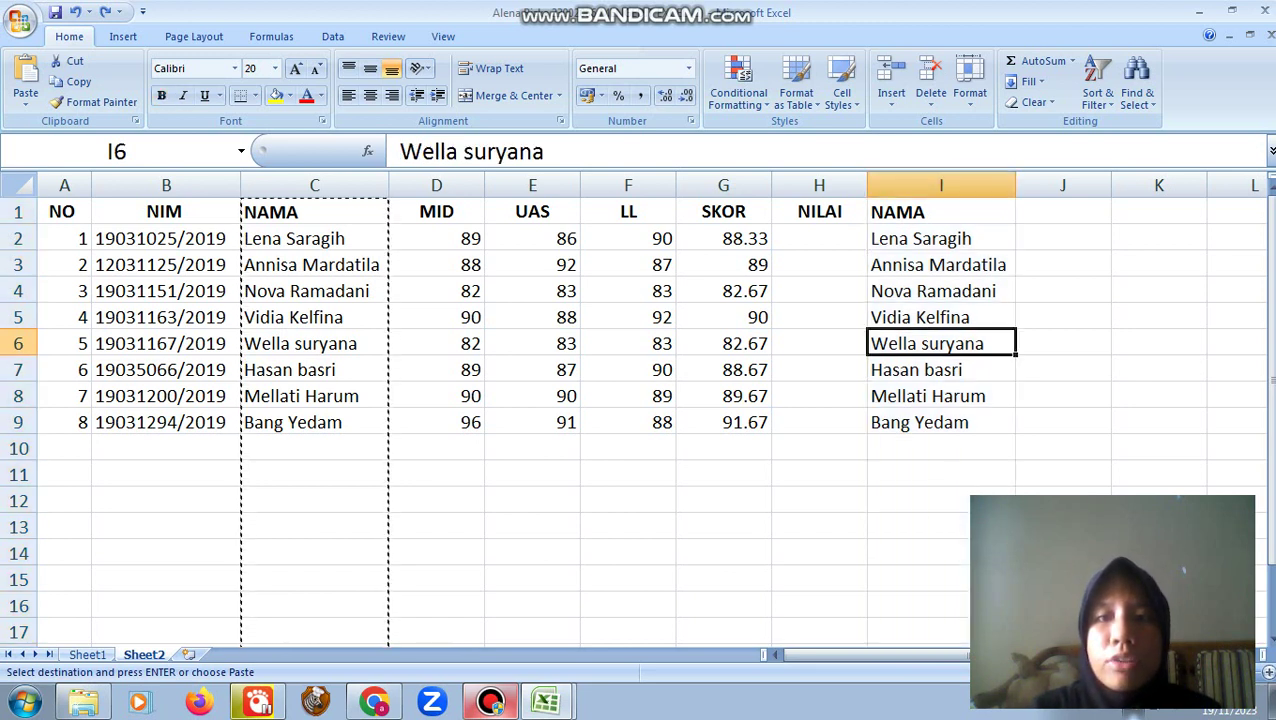
left_click(940, 238)
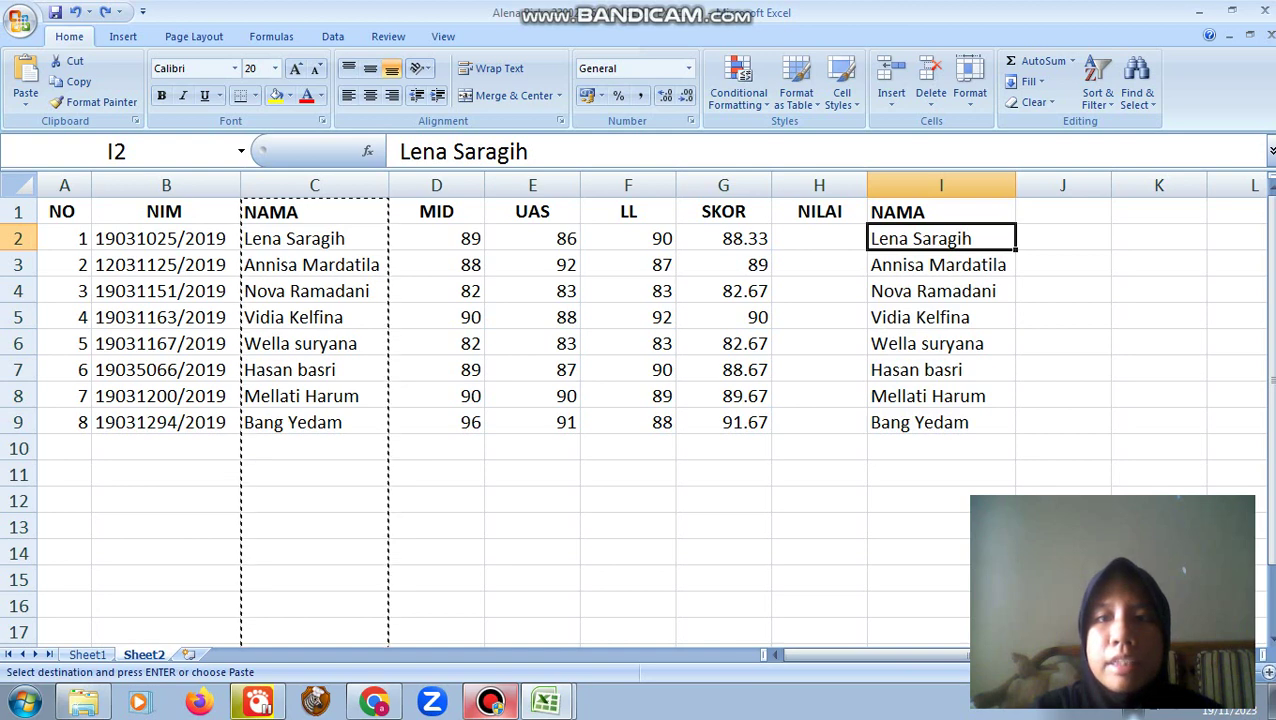
left_click(940, 185)
right_click(967, 200)
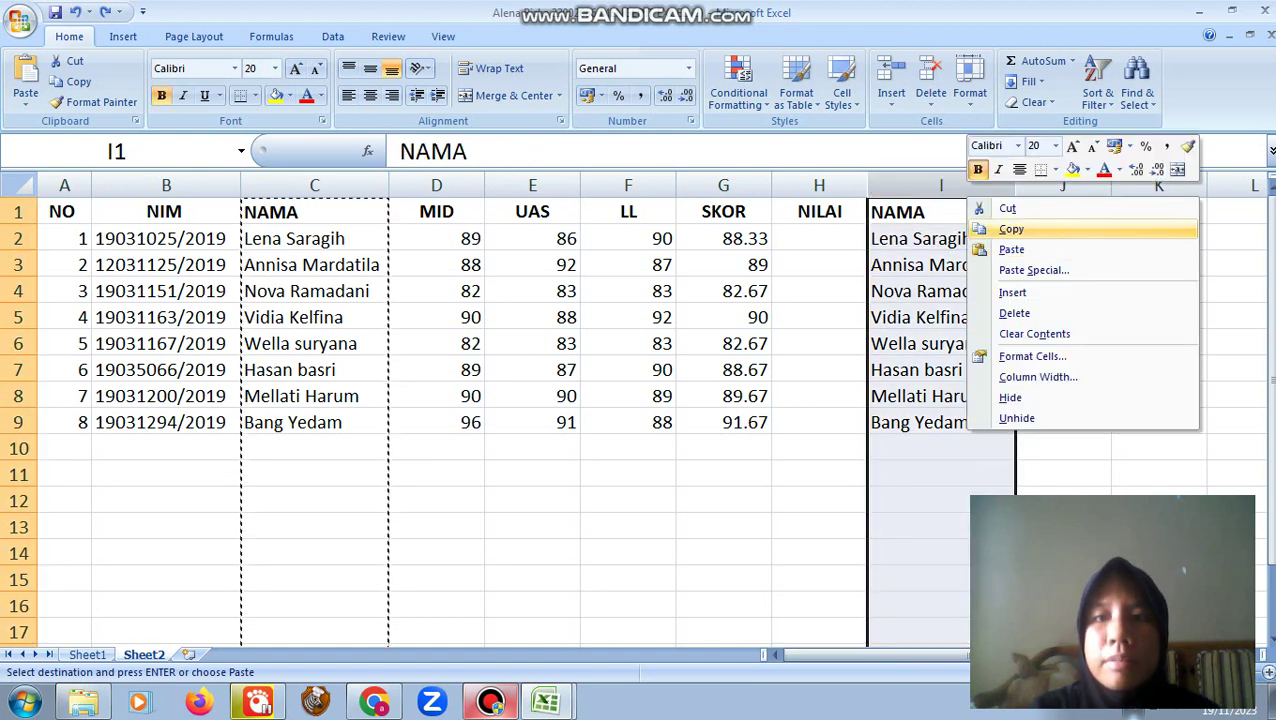
left_click(1014, 313)
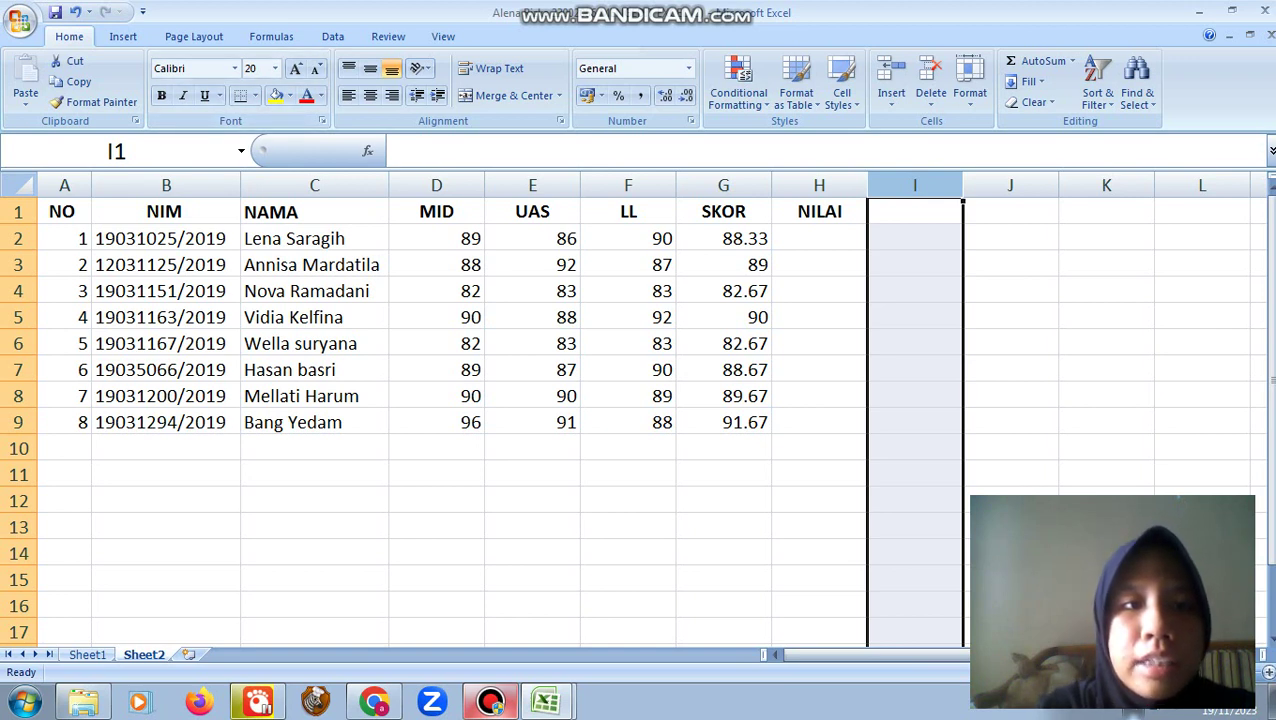
- Format the header cells A1:H1 in Aharoni at size 22
left_click_drag(62, 211, 819, 213)
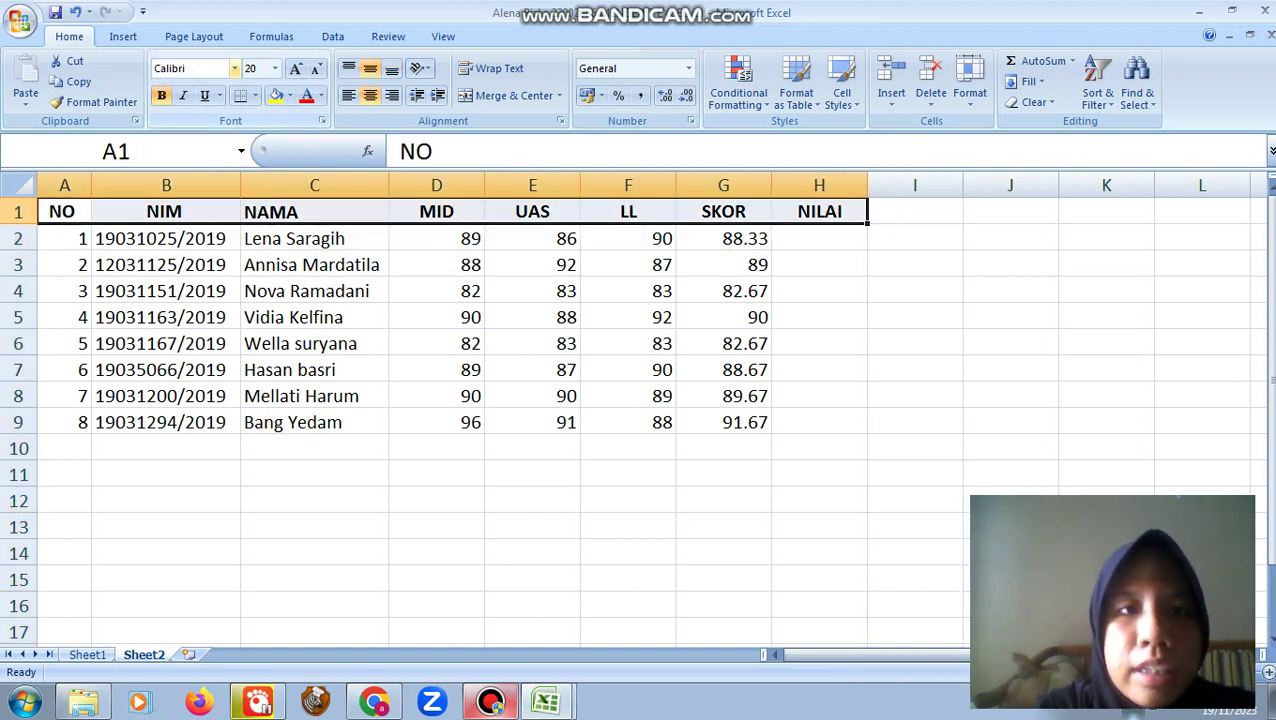
left_click(234, 68)
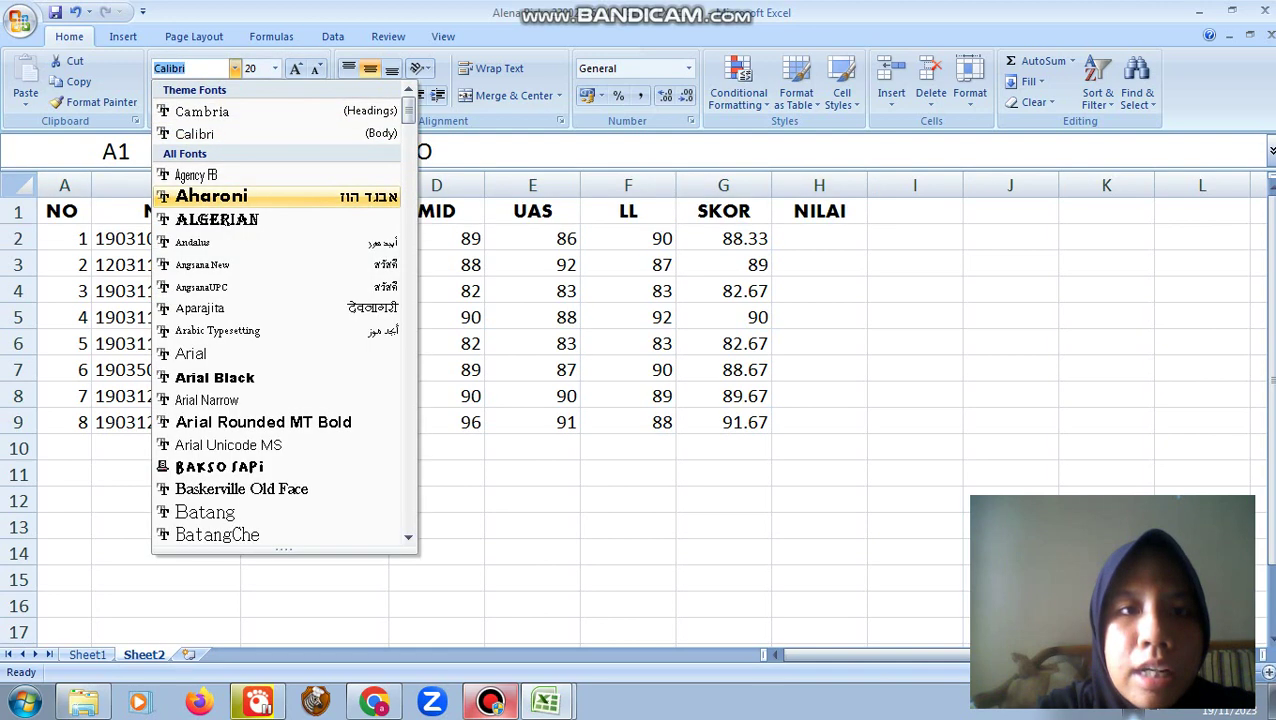
left_click(211, 196)
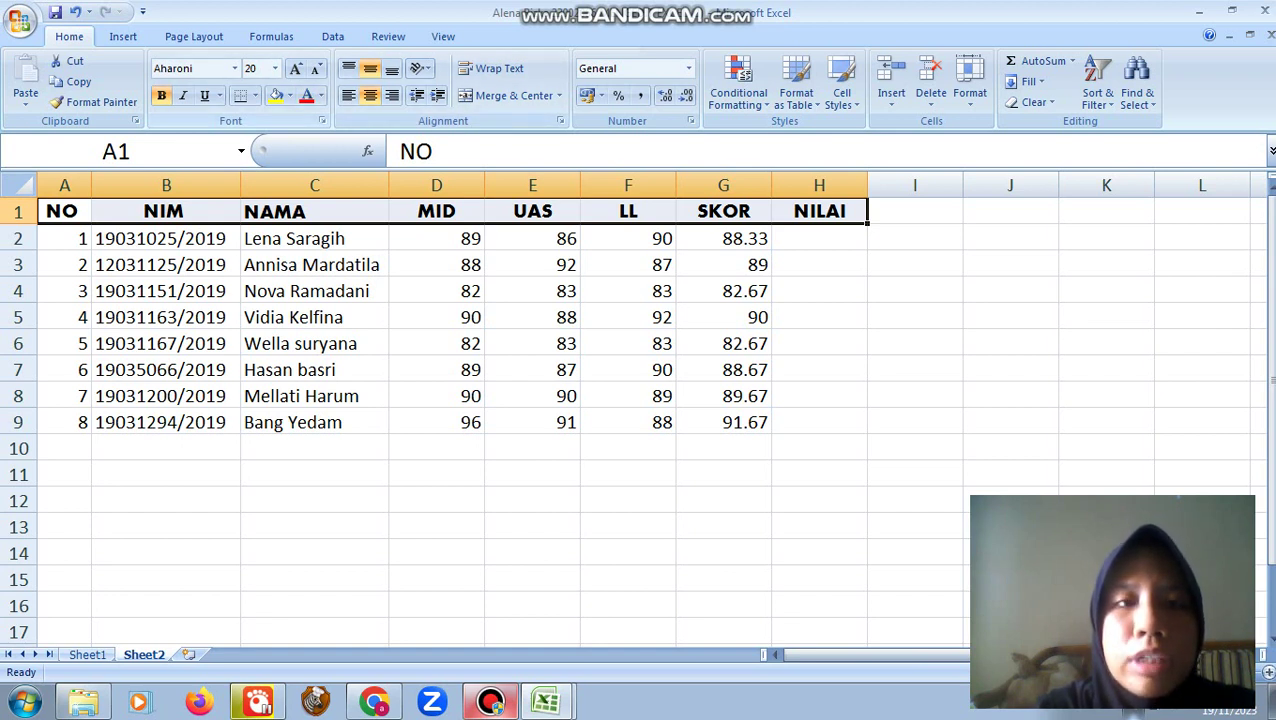
left_click(275, 68)
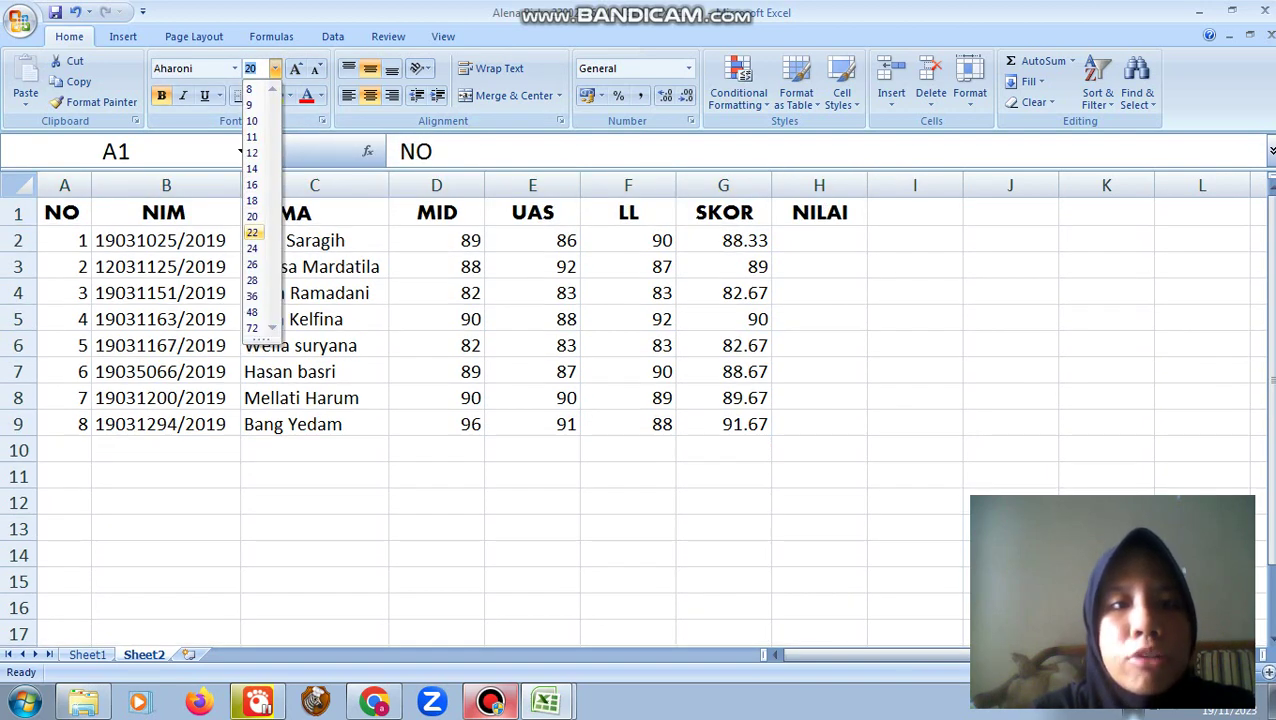
left_click(252, 232)
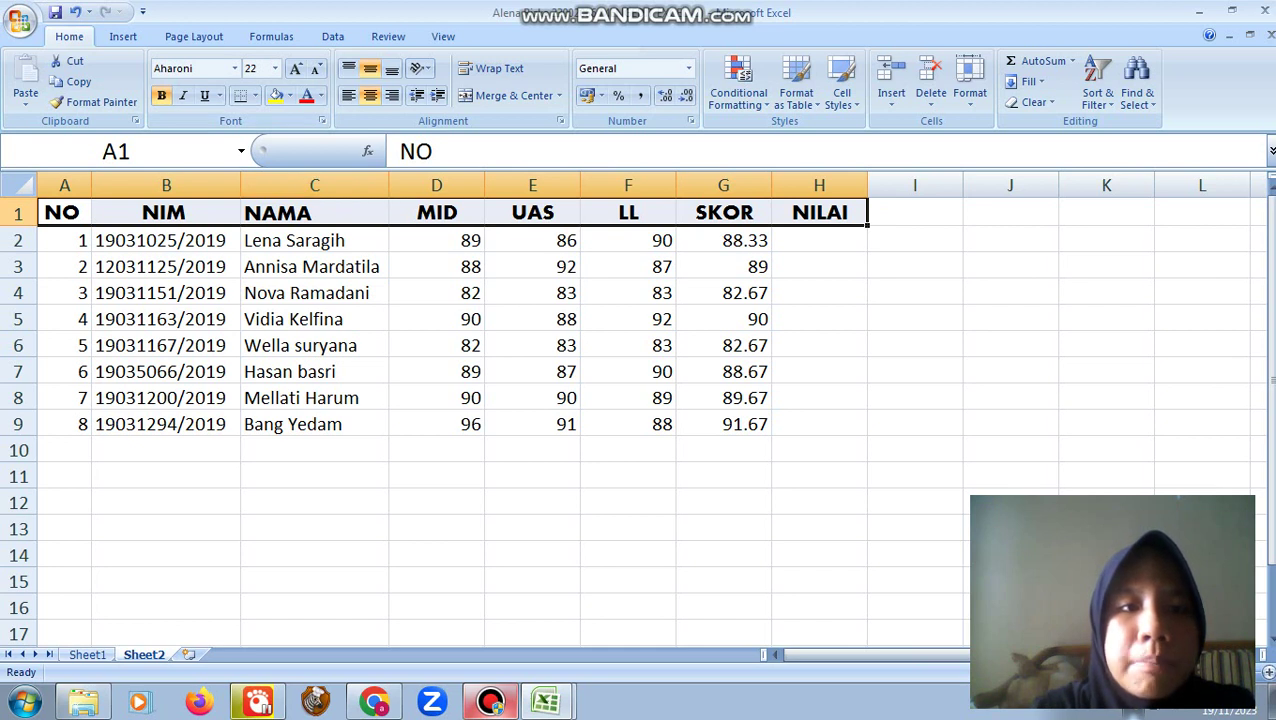
left_click_drag(60, 212, 819, 212)
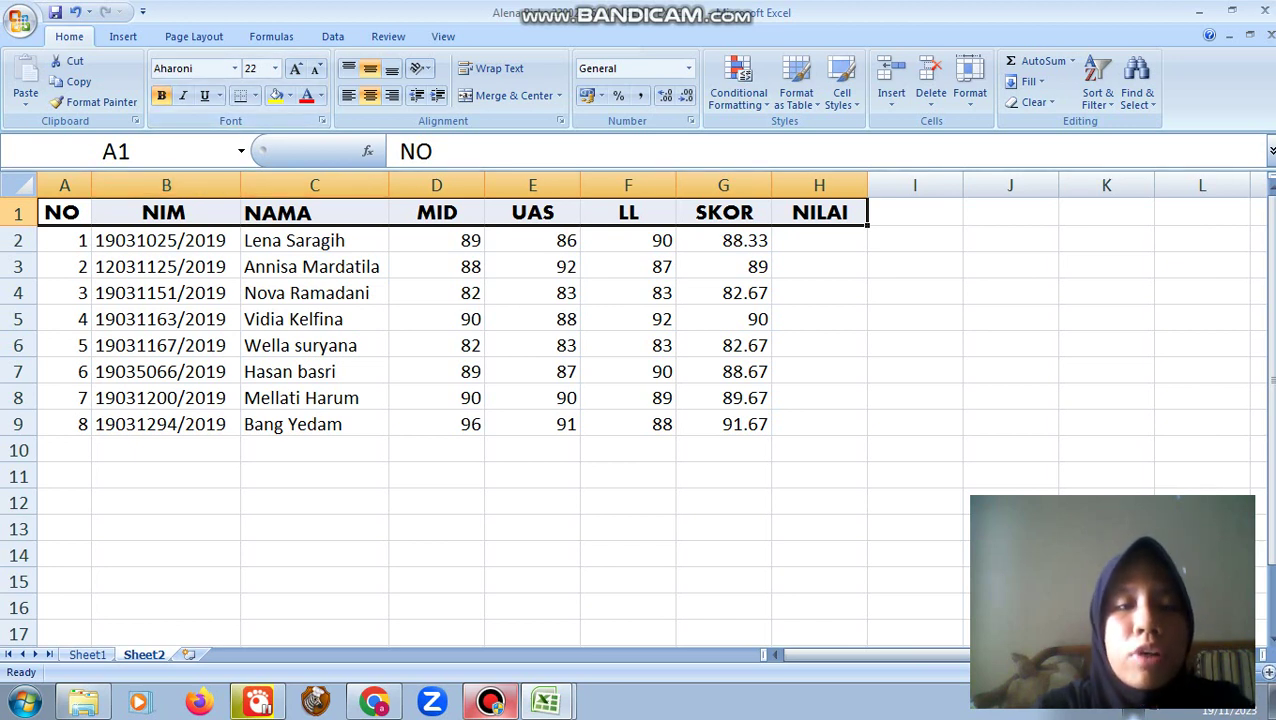
key("ctrl+i")
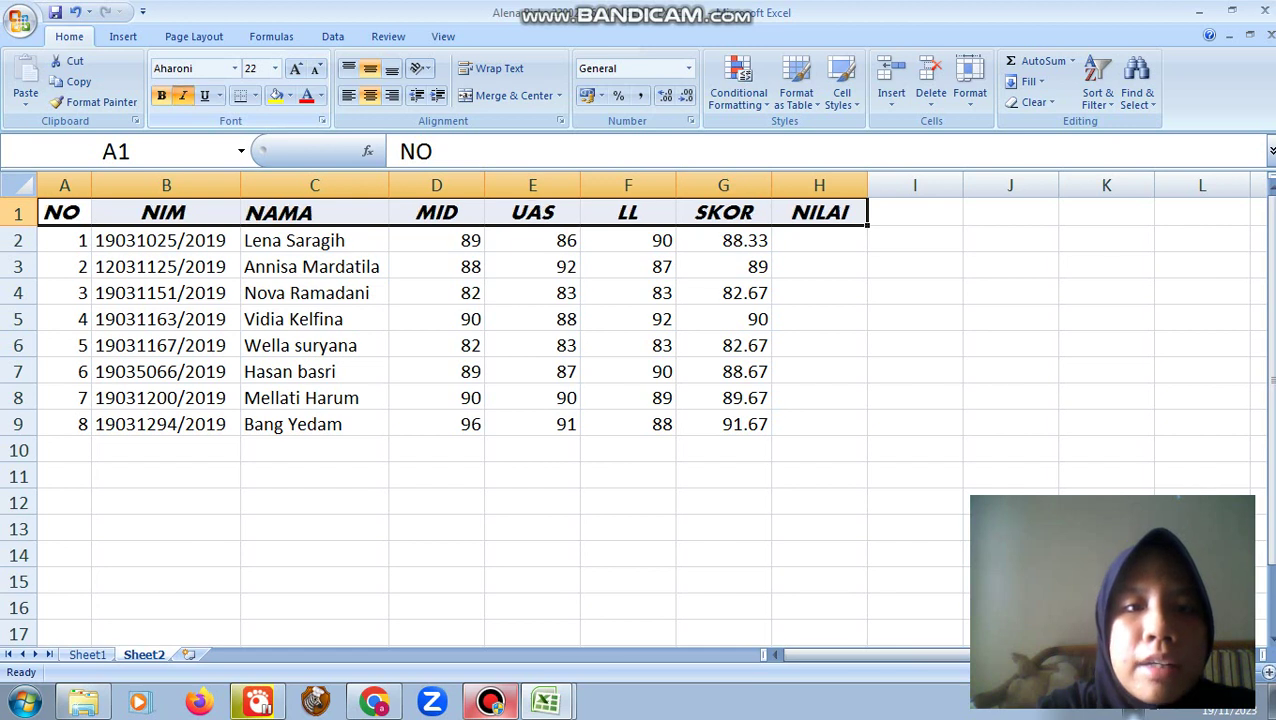
key("ctrl+i")
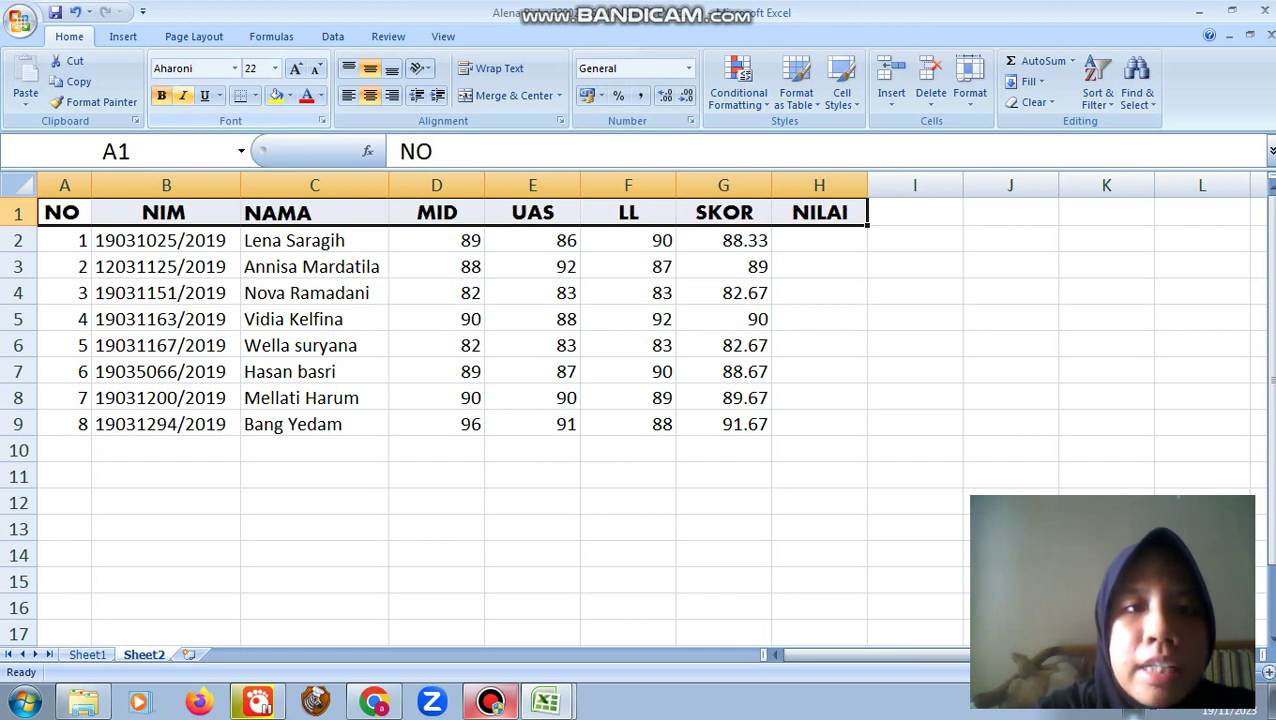
left_click(320, 95)
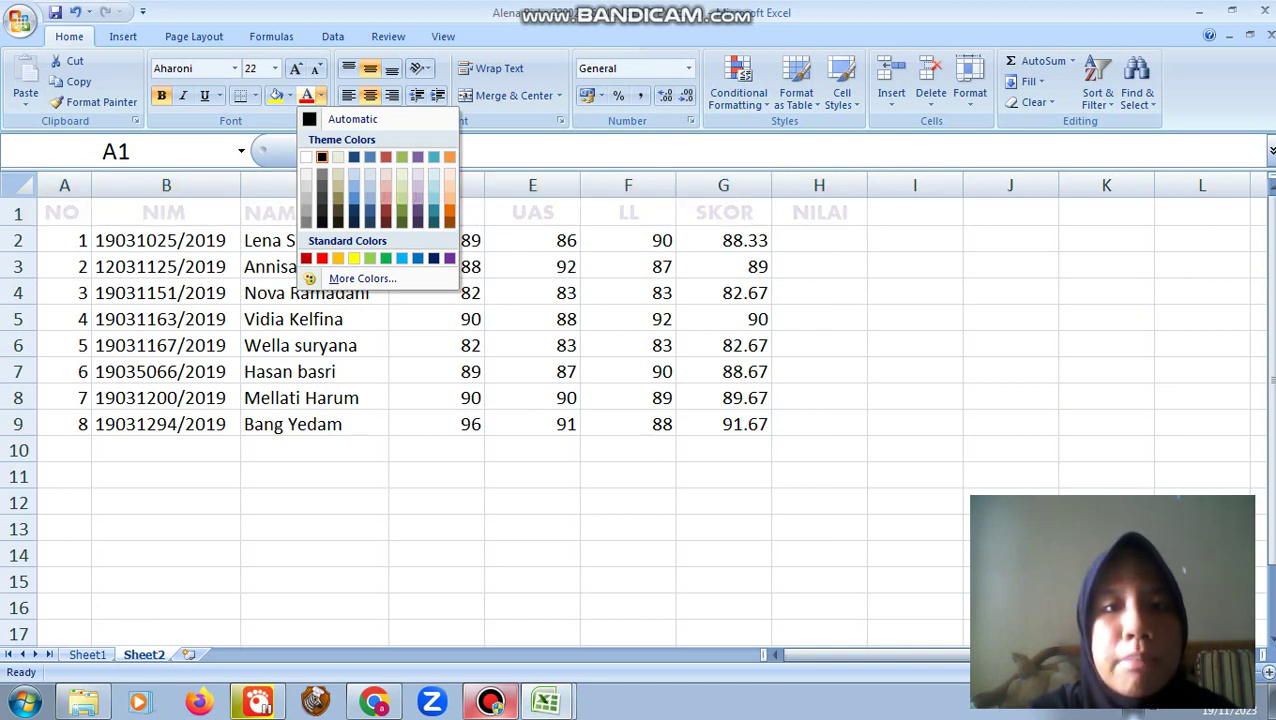
left_click(322, 157)
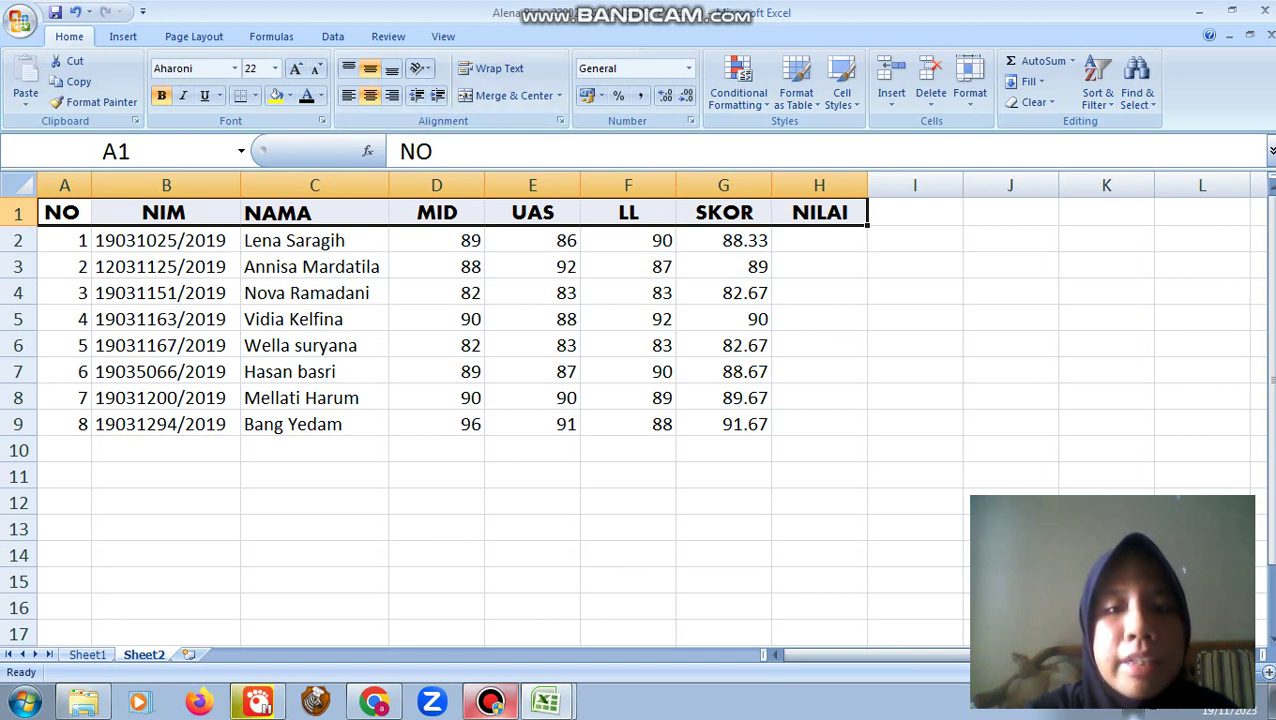
key("alt+Tab")
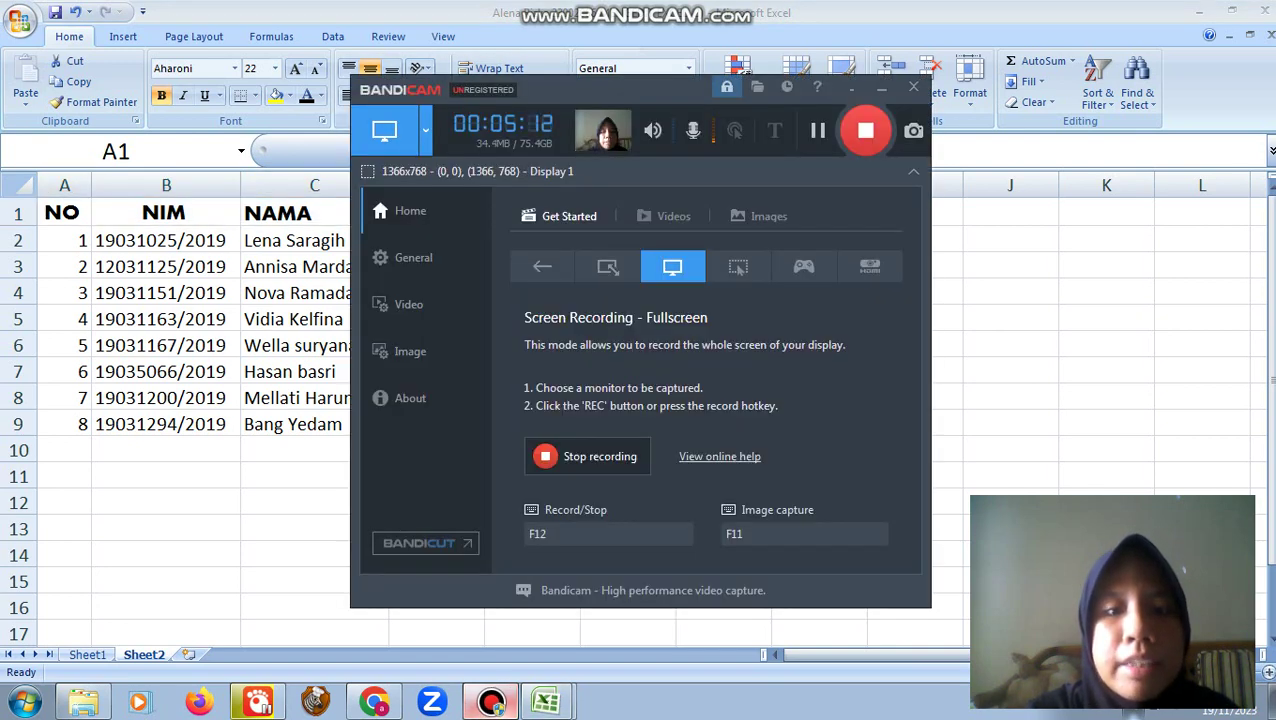
key("alt+Tab")
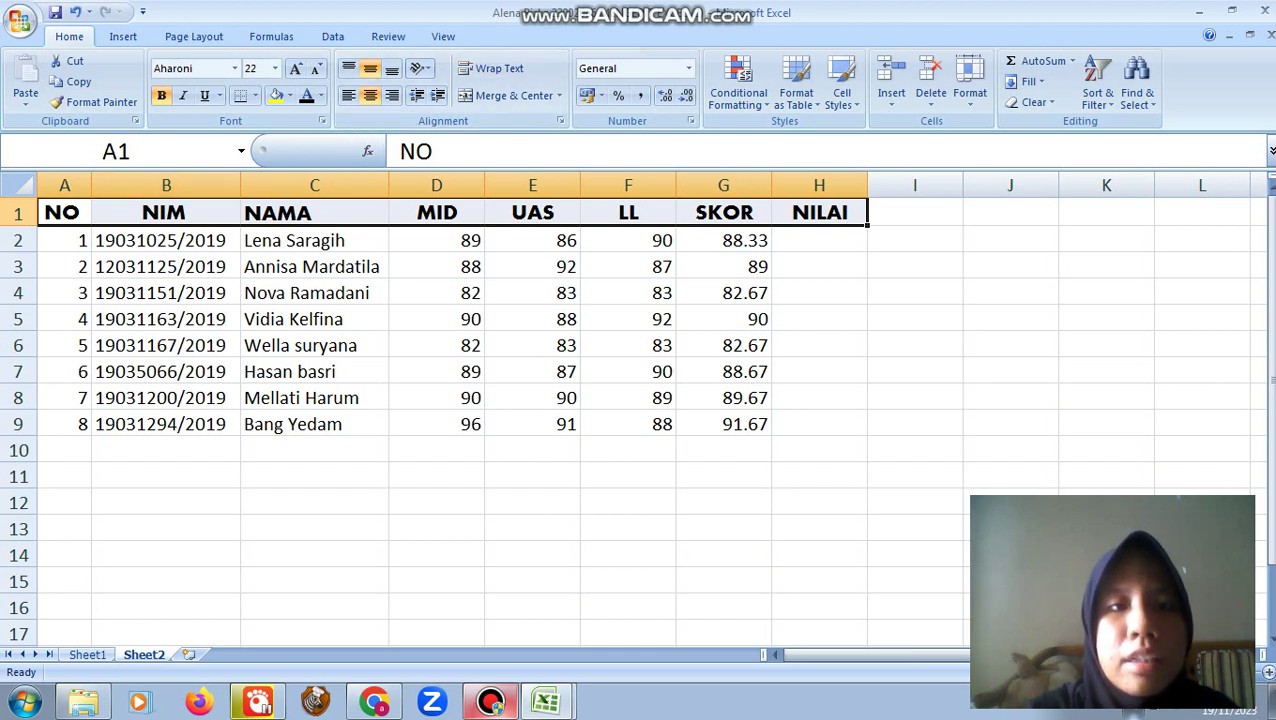
- Try left alignment on the NIM header in B1, then centre both NIM and NAMA headers
left_click(165, 212)
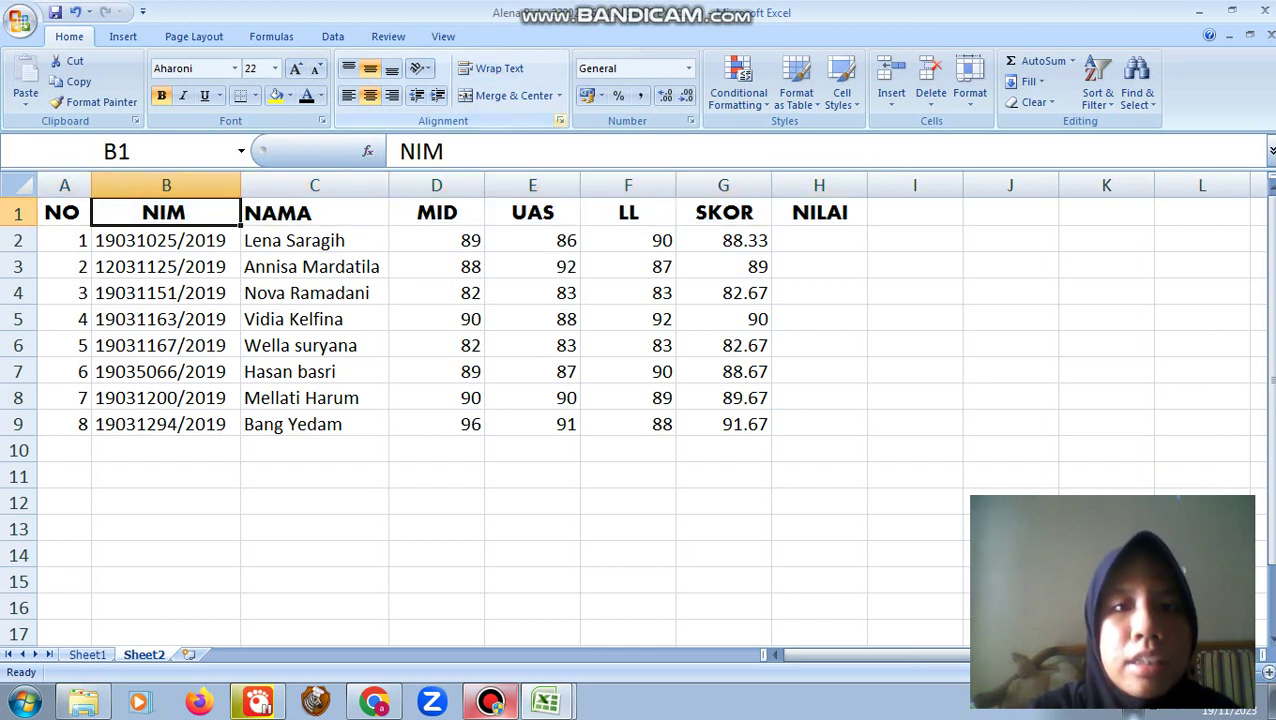
left_click(560, 120)
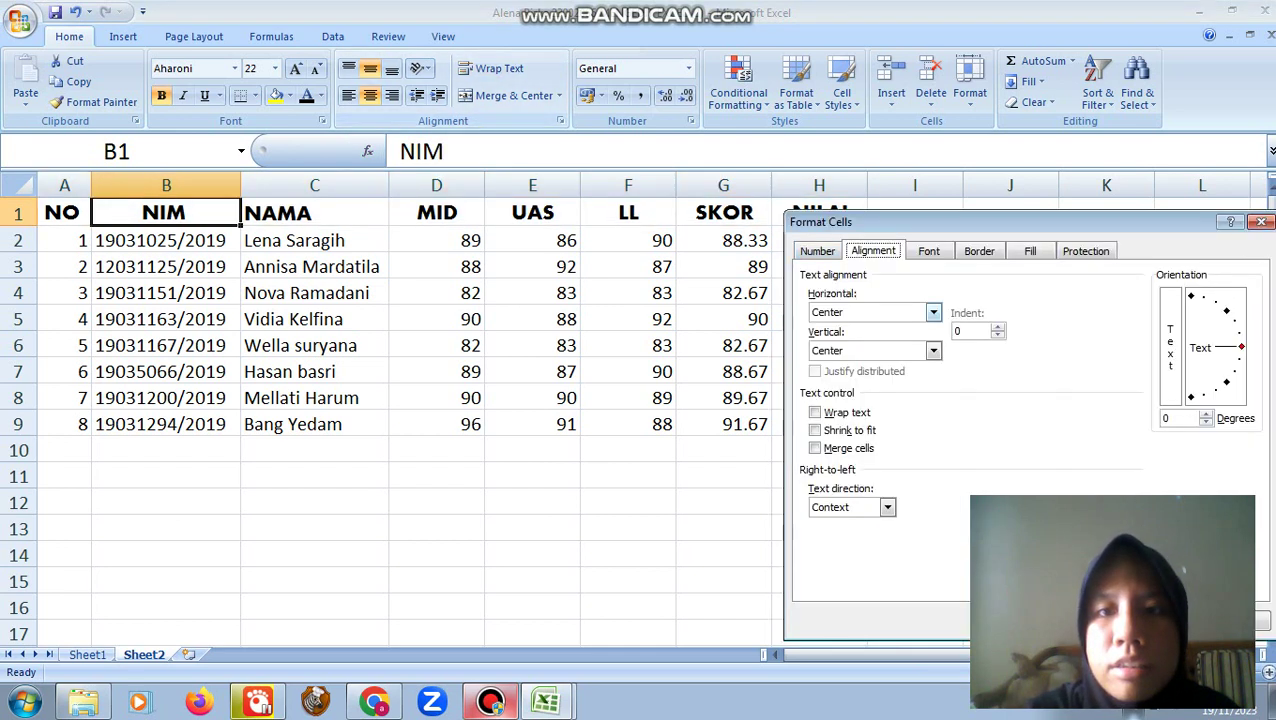
left_click(933, 312)
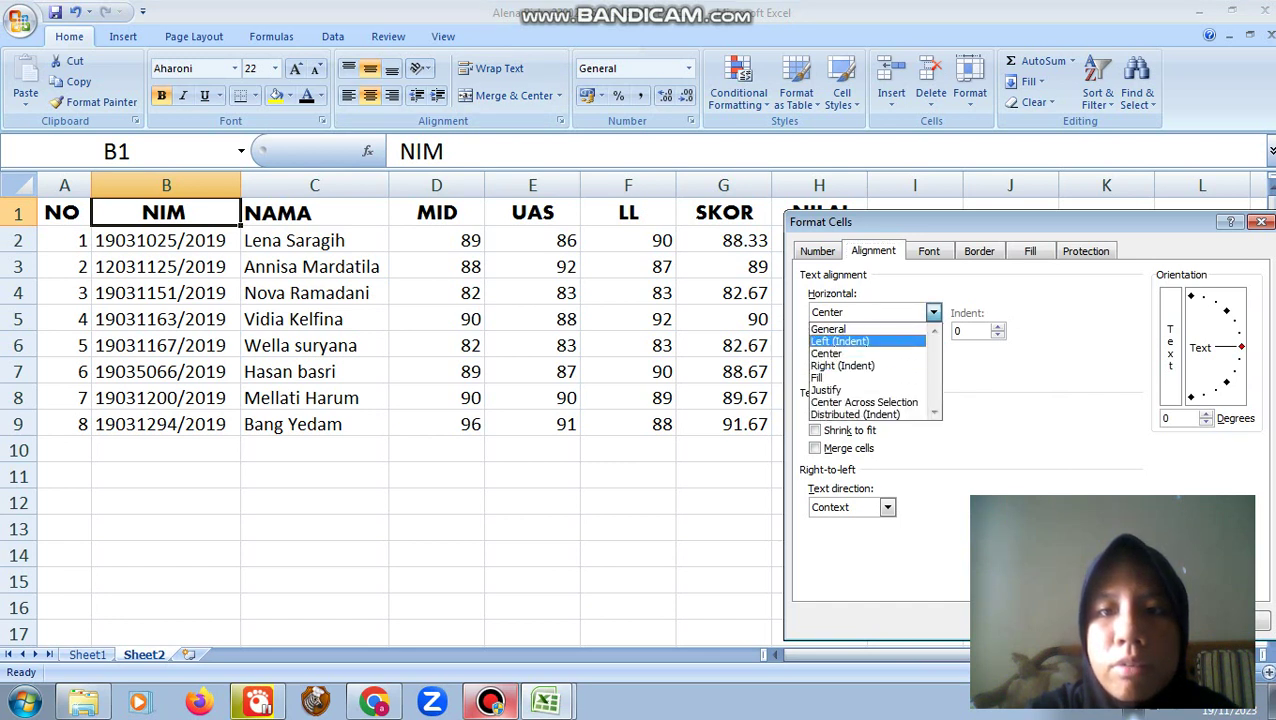
left_click(839, 341)
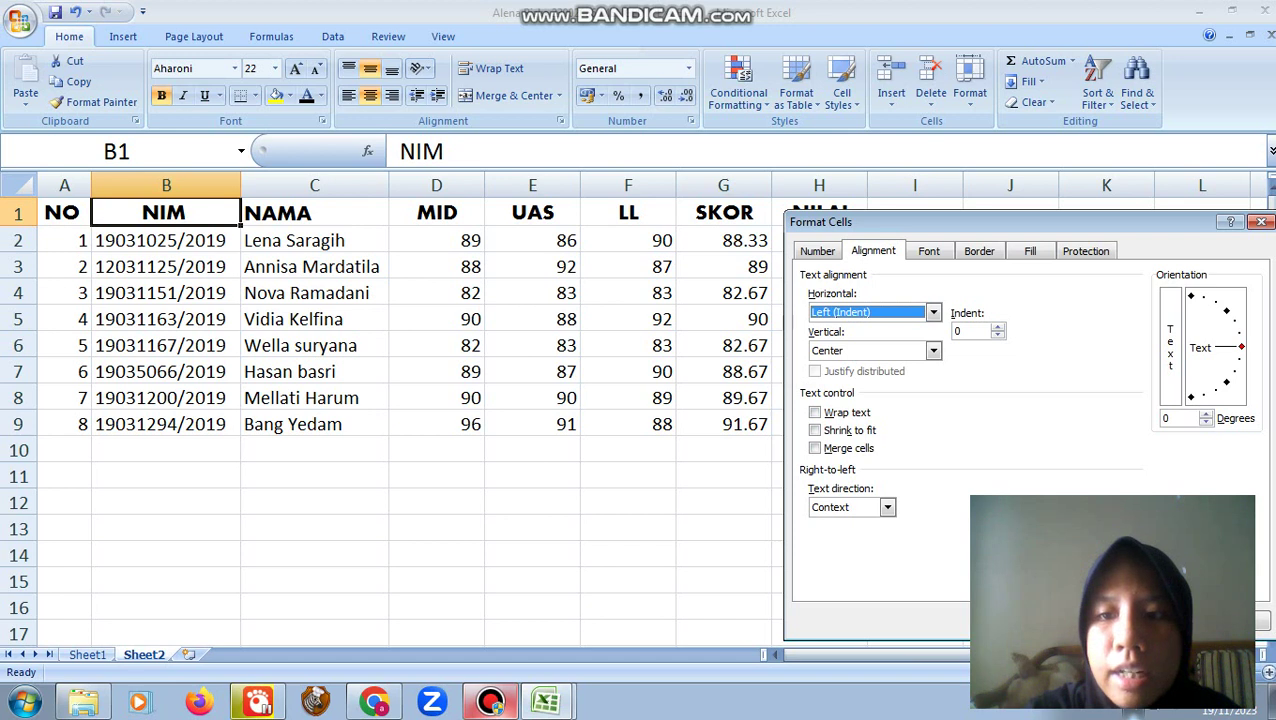
key("Return")
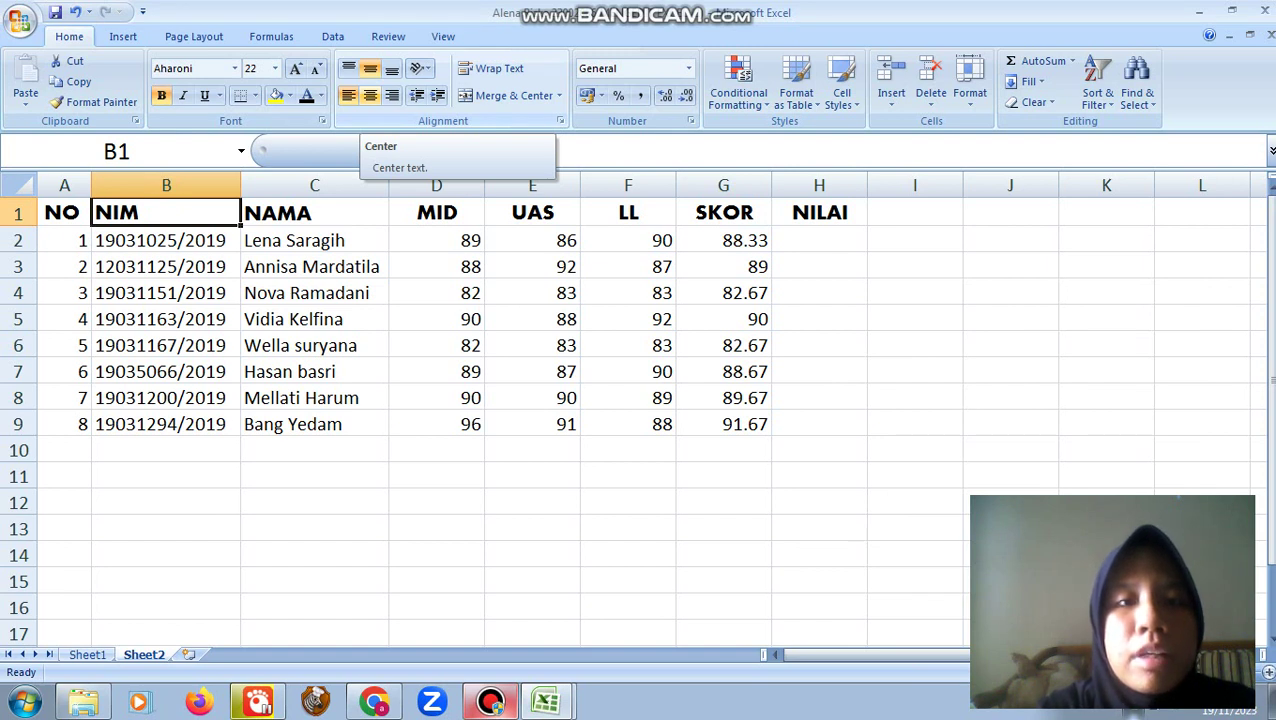
left_click(370, 95)
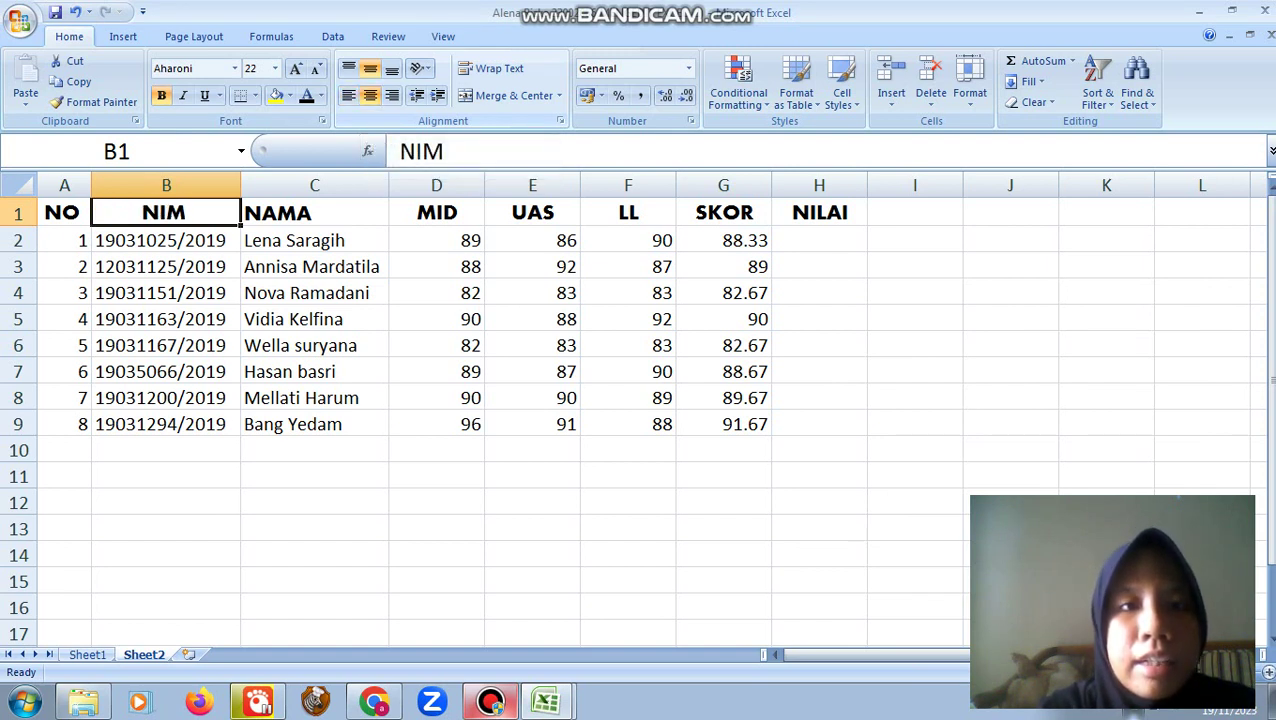
left_click(314, 212)
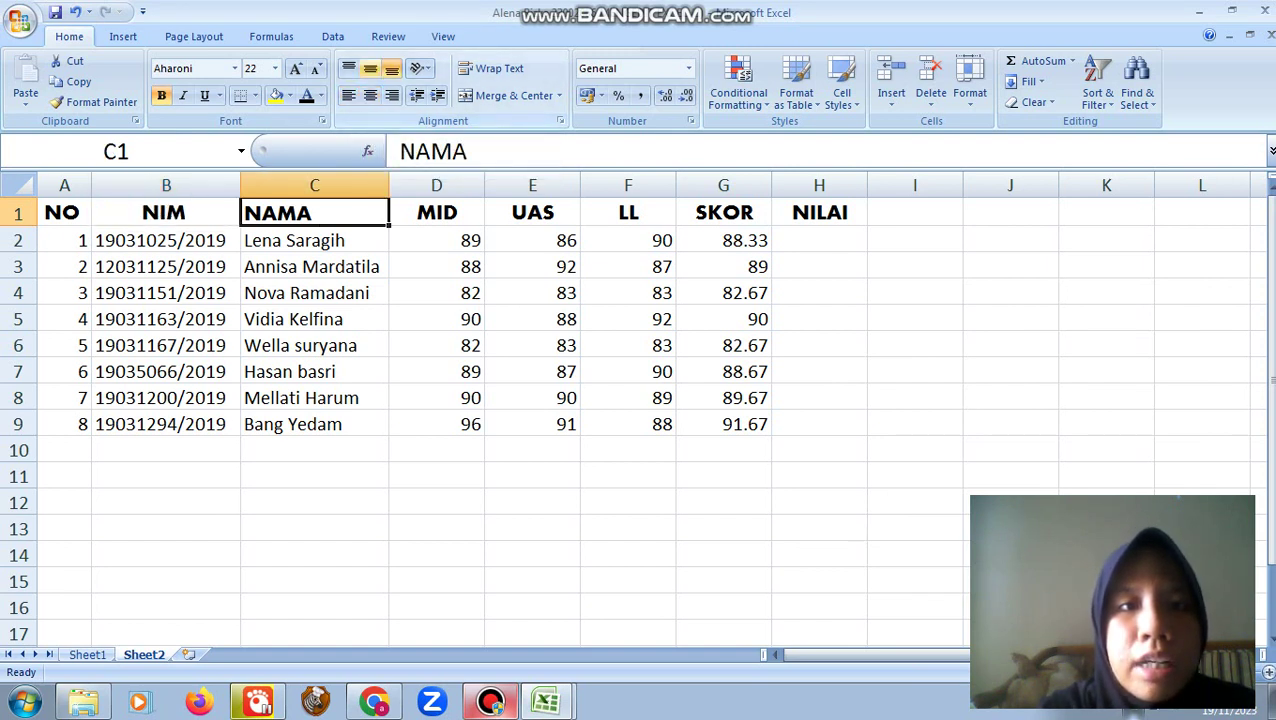
left_click(370, 95)
left_click(370, 95)
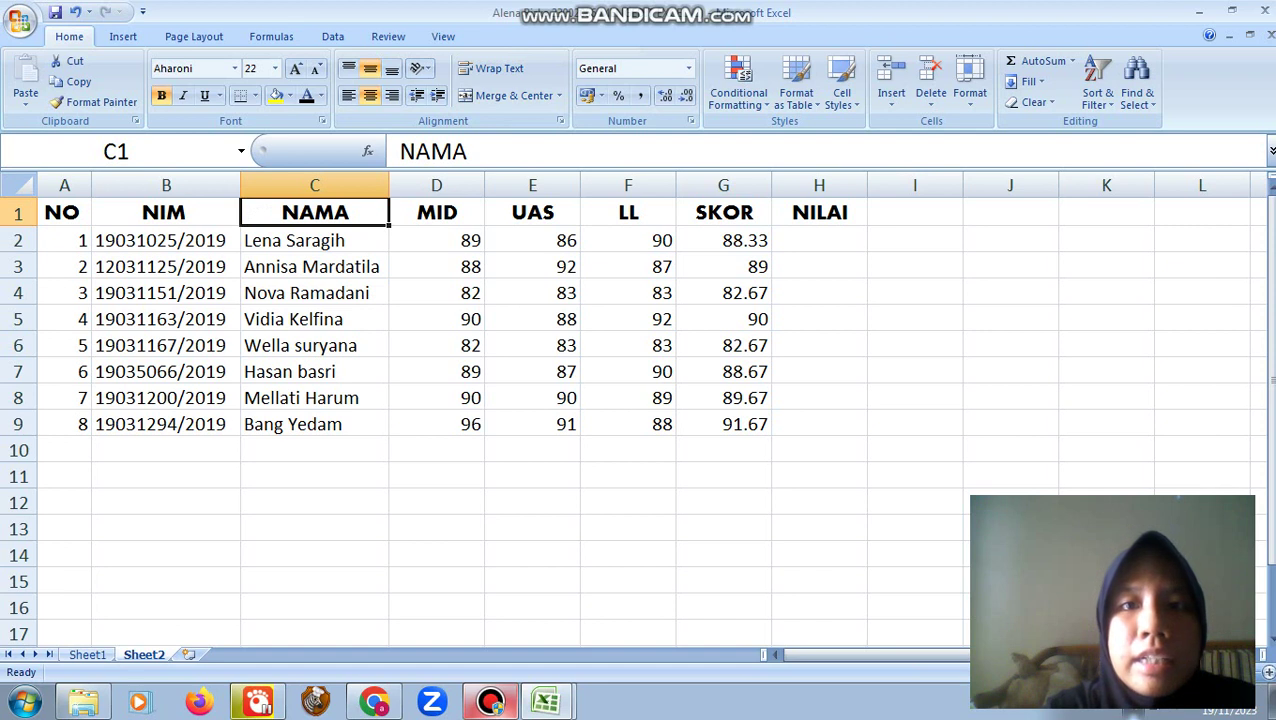
left_click(314, 266)
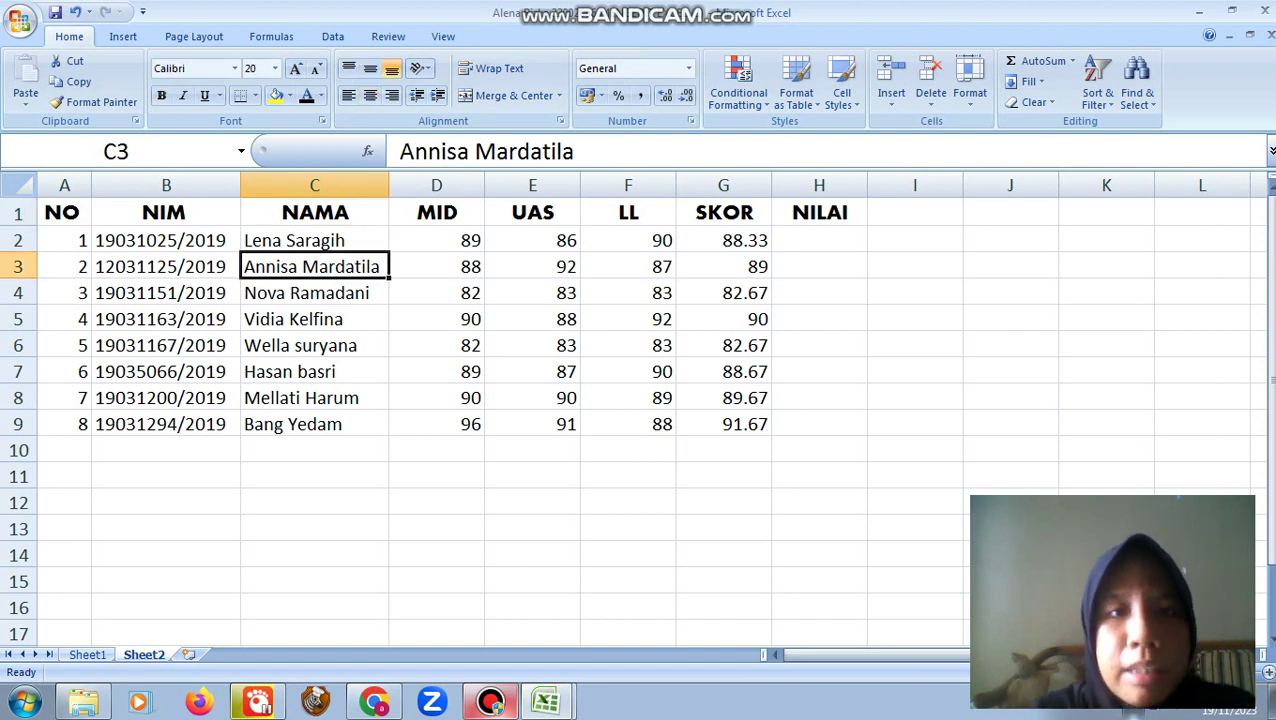
- Narrow column C and wrap the student name in C3 onto two lines
left_click_drag(389, 185, 376, 185)
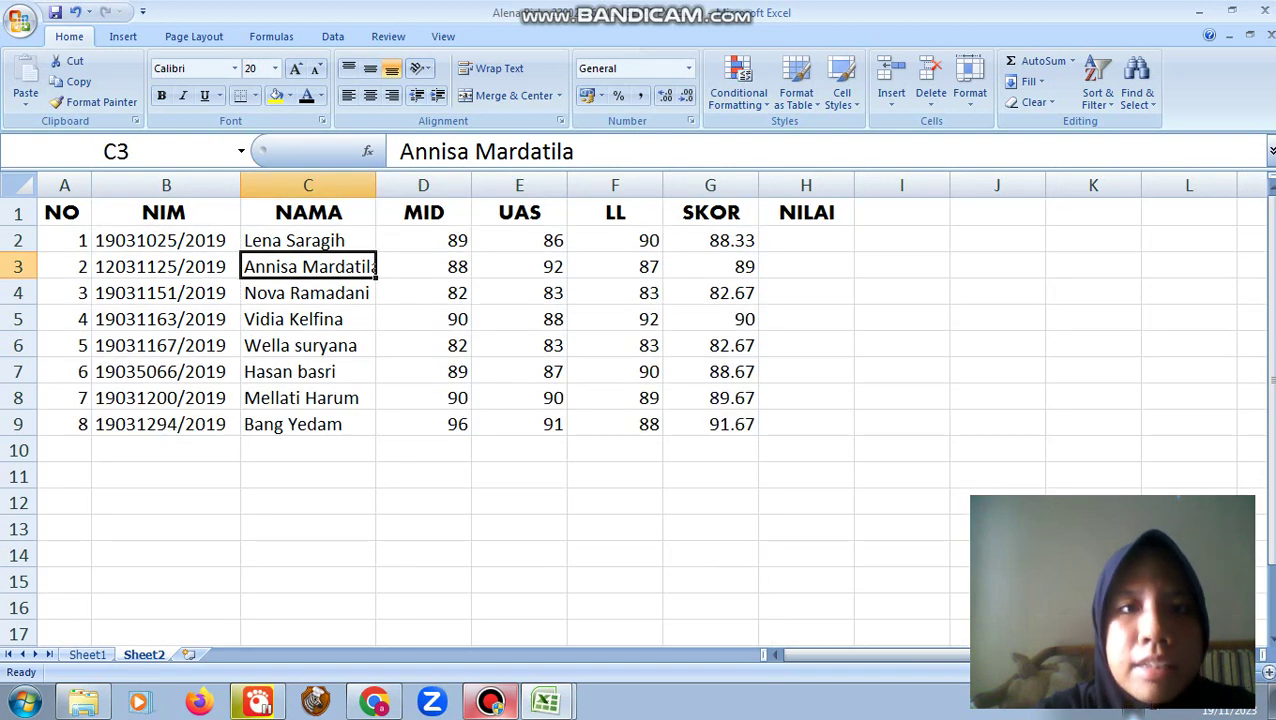
left_click(492, 68)
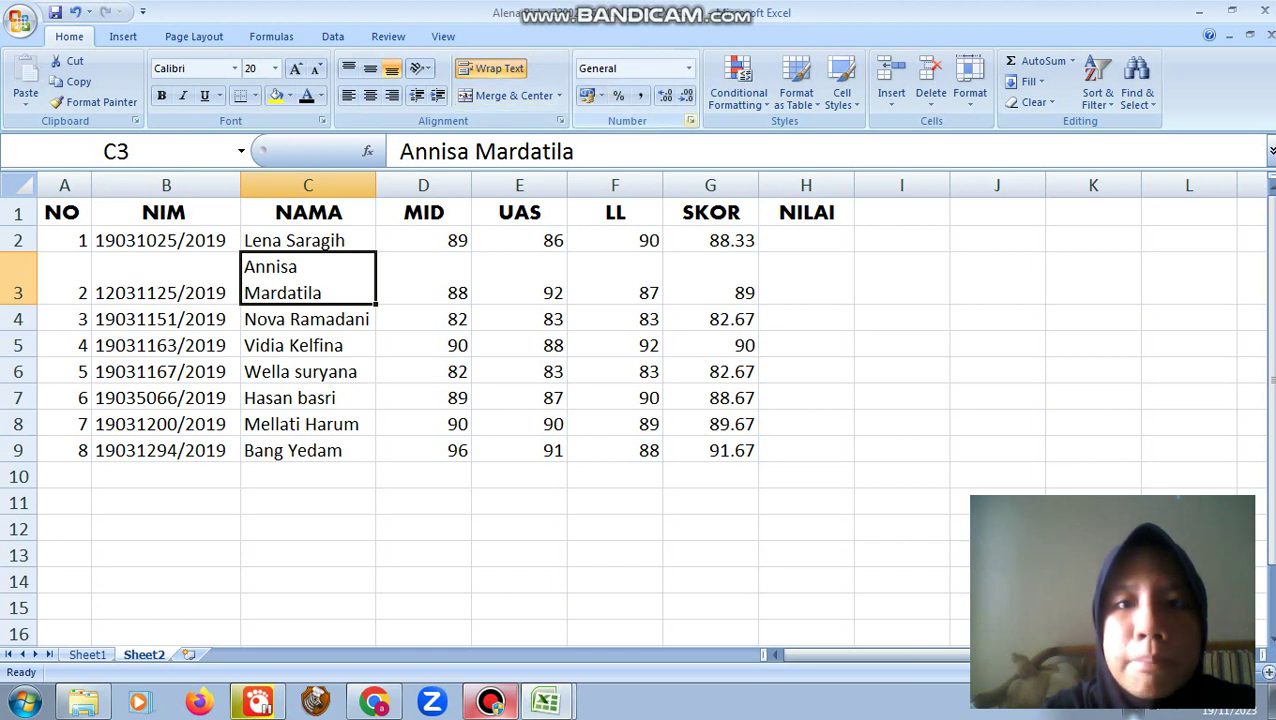
left_click(614, 278)
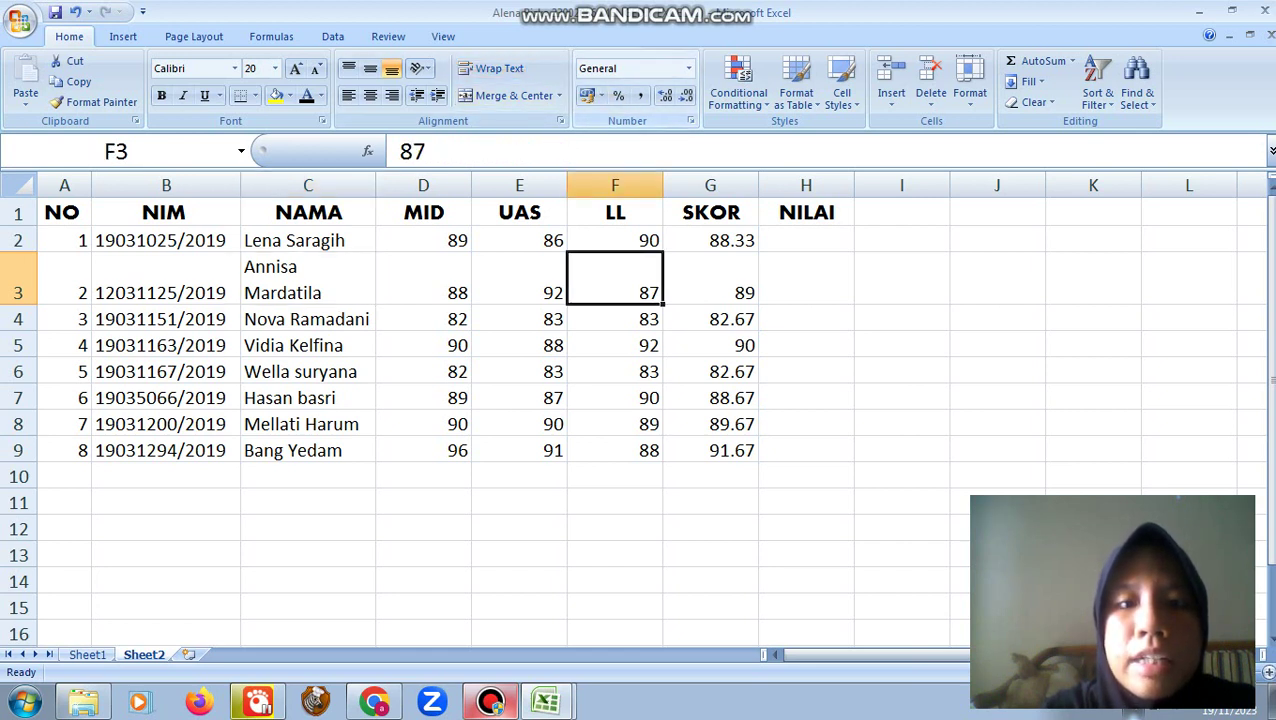
left_click(490, 701)
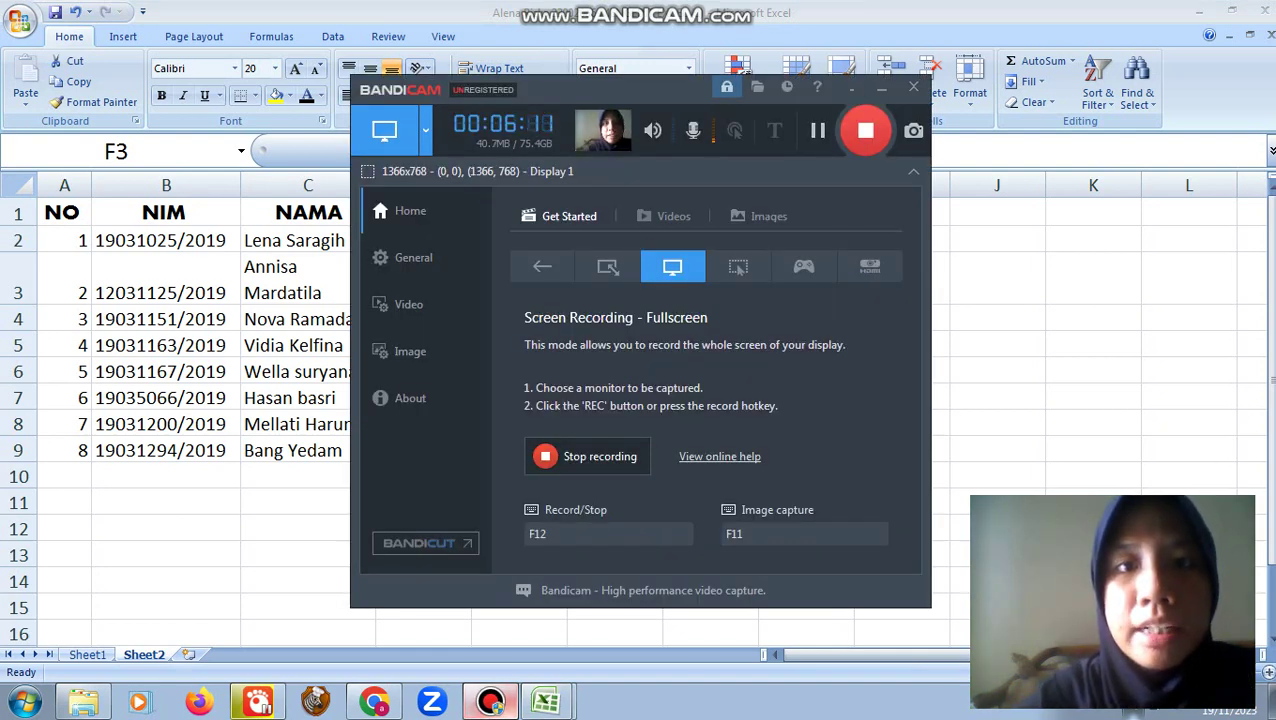
key("alt+Tab")
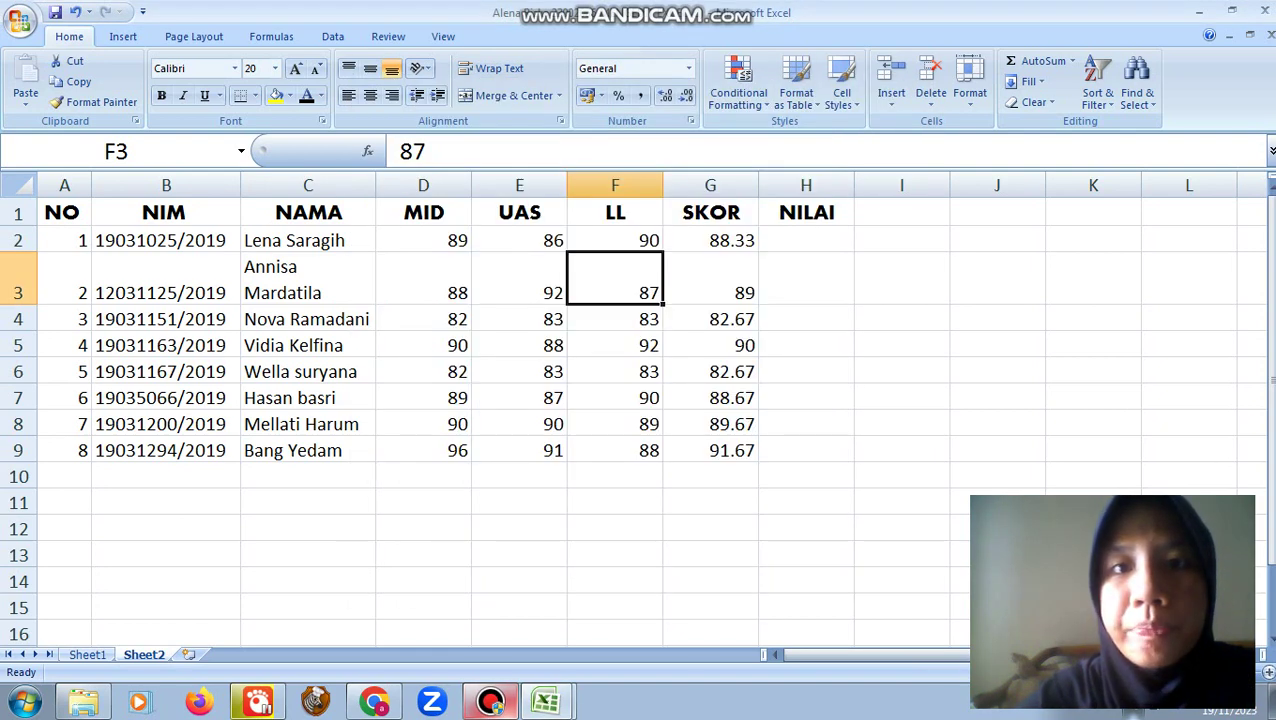
- Apply Comma Style to F3 and G3, then give G3 Number format with 2 decimal places
left_click(640, 95)
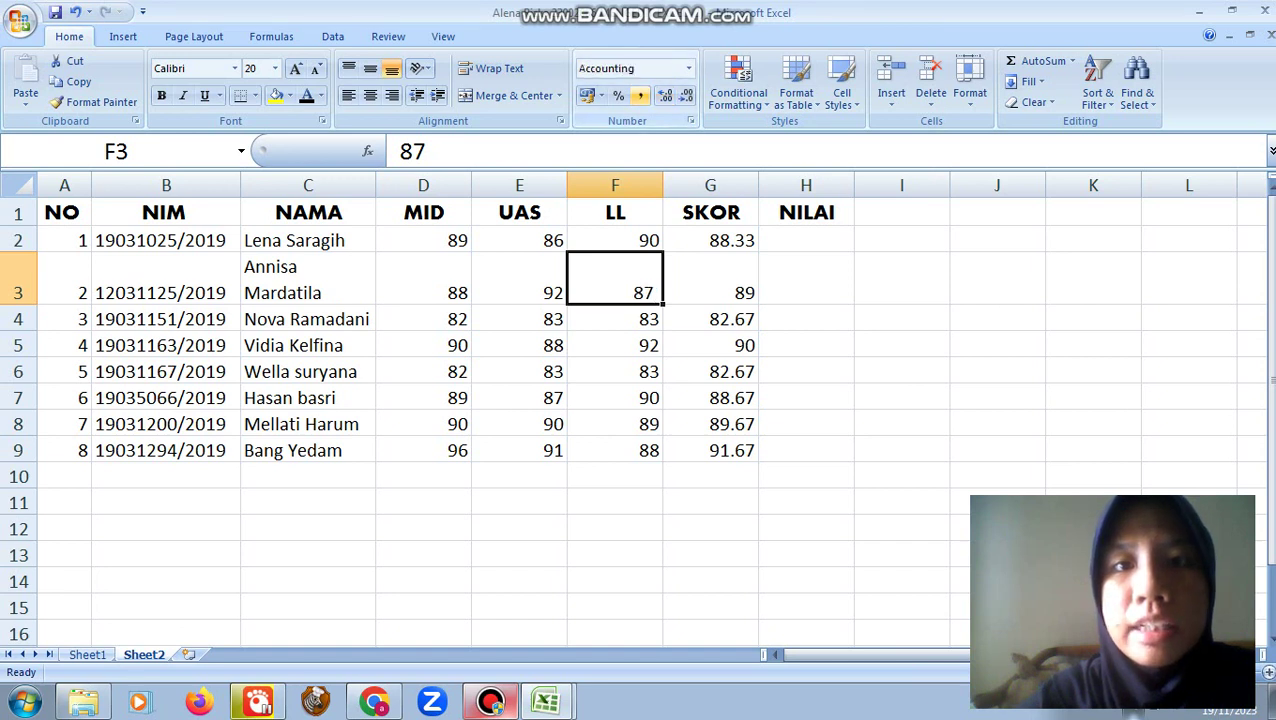
key("Right")
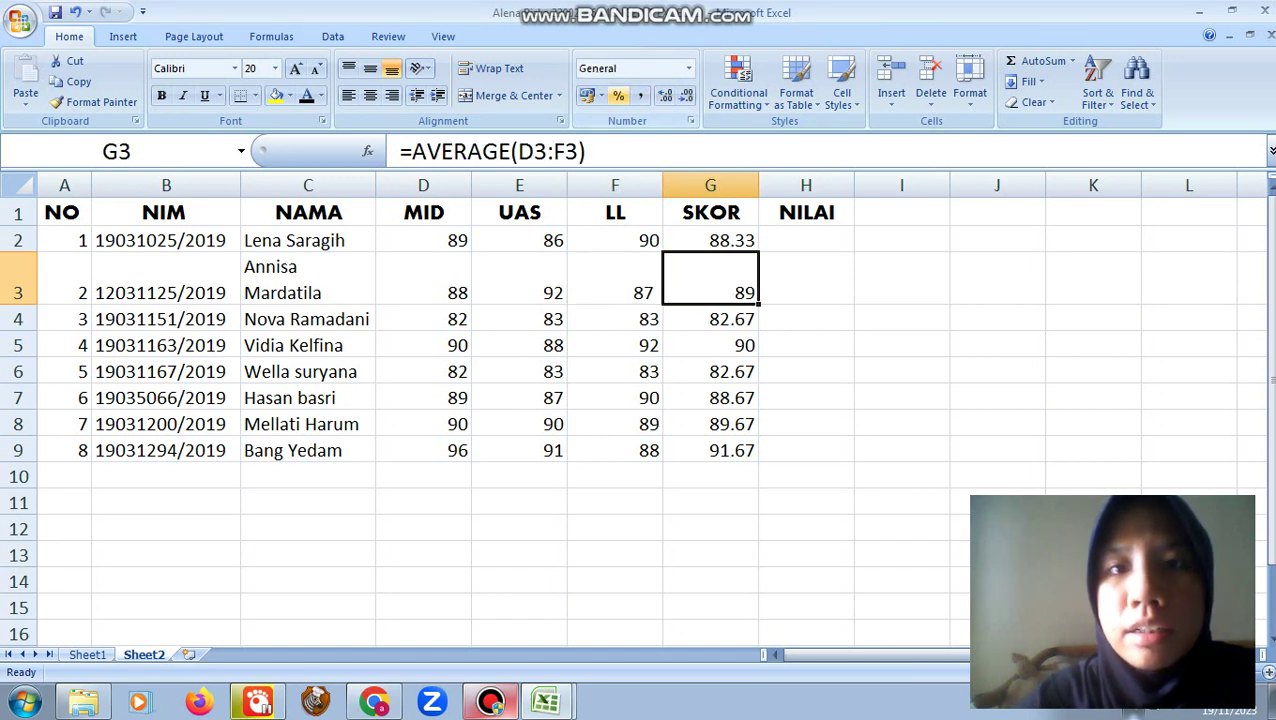
left_click(640, 95)
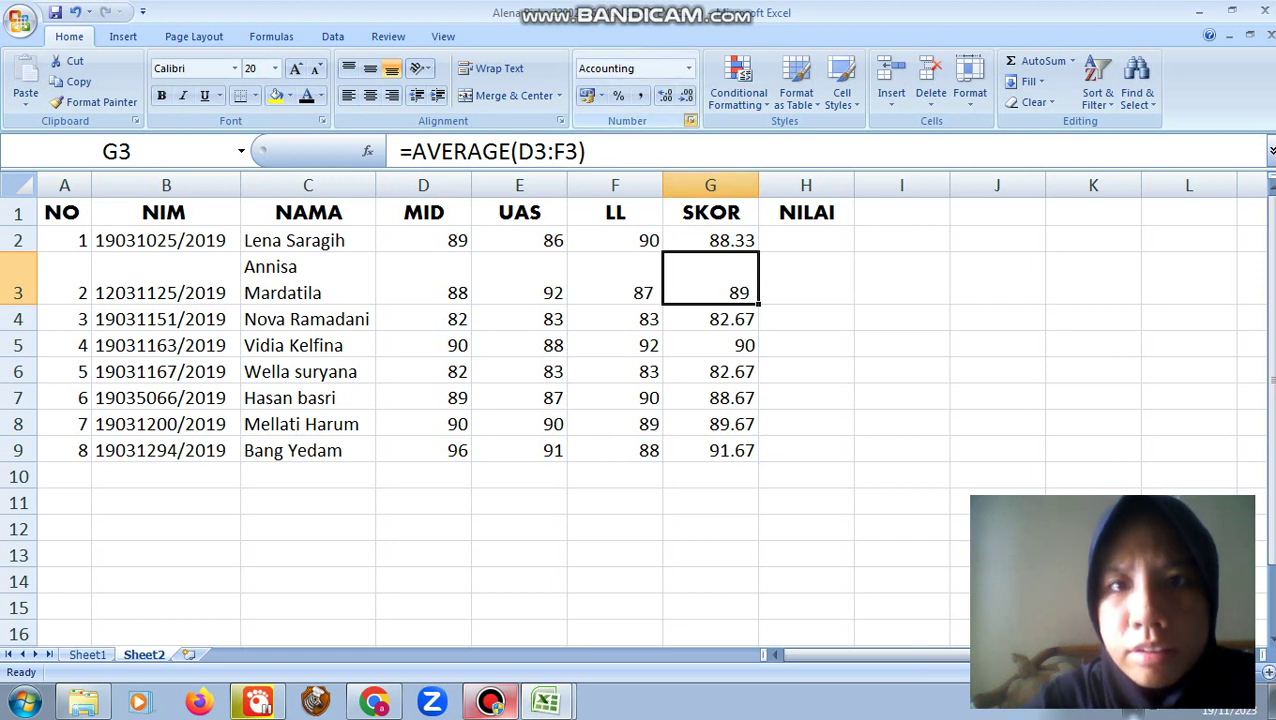
left_click(690, 120)
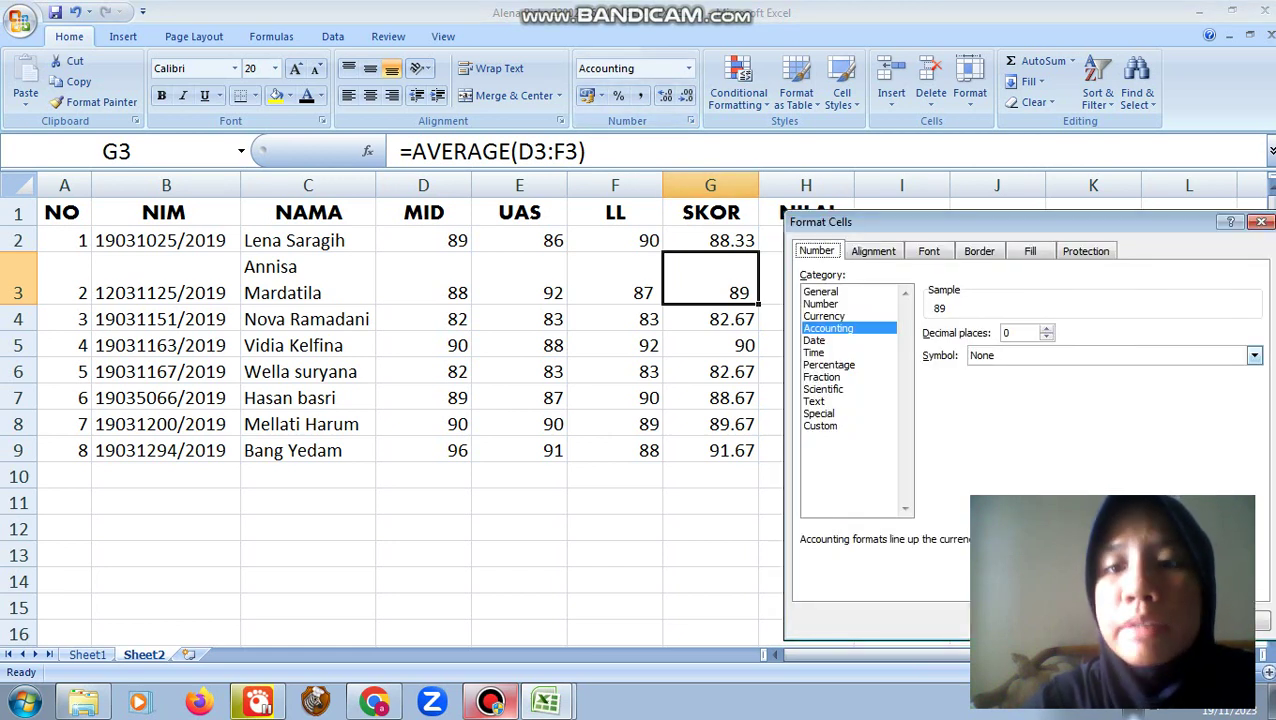
left_click(820, 304)
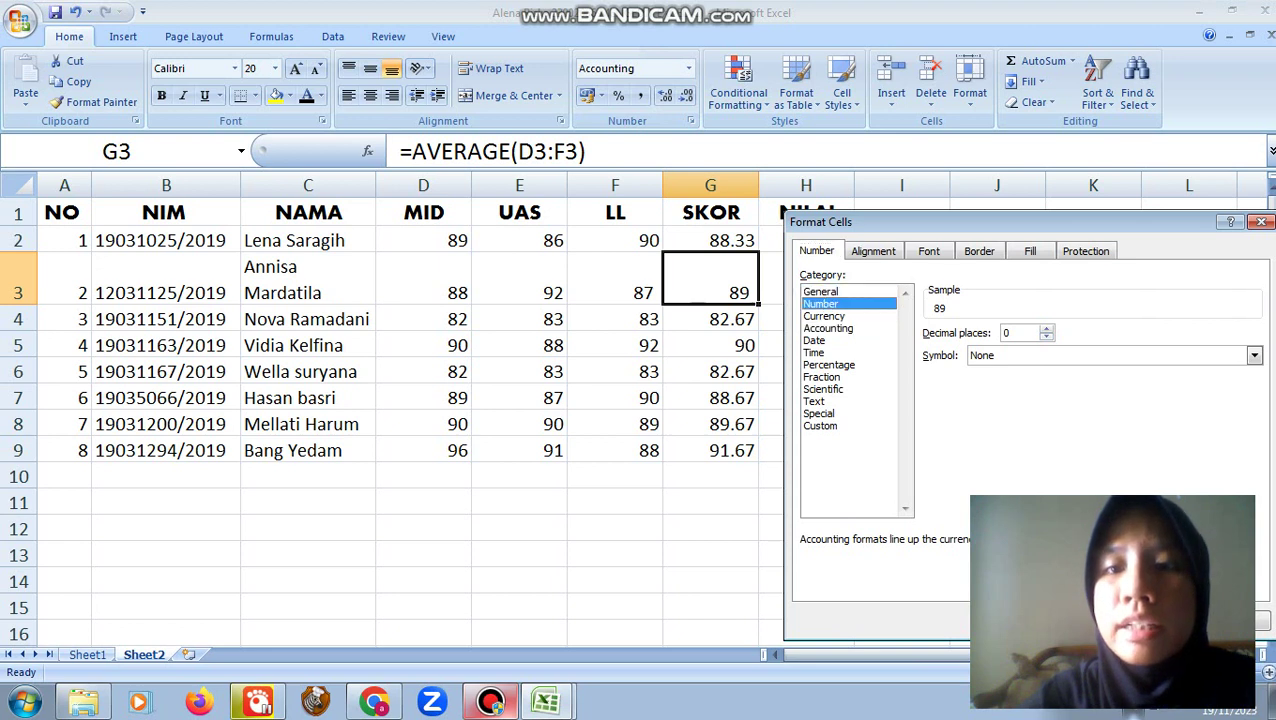
left_click(1046, 328)
left_click(1046, 328)
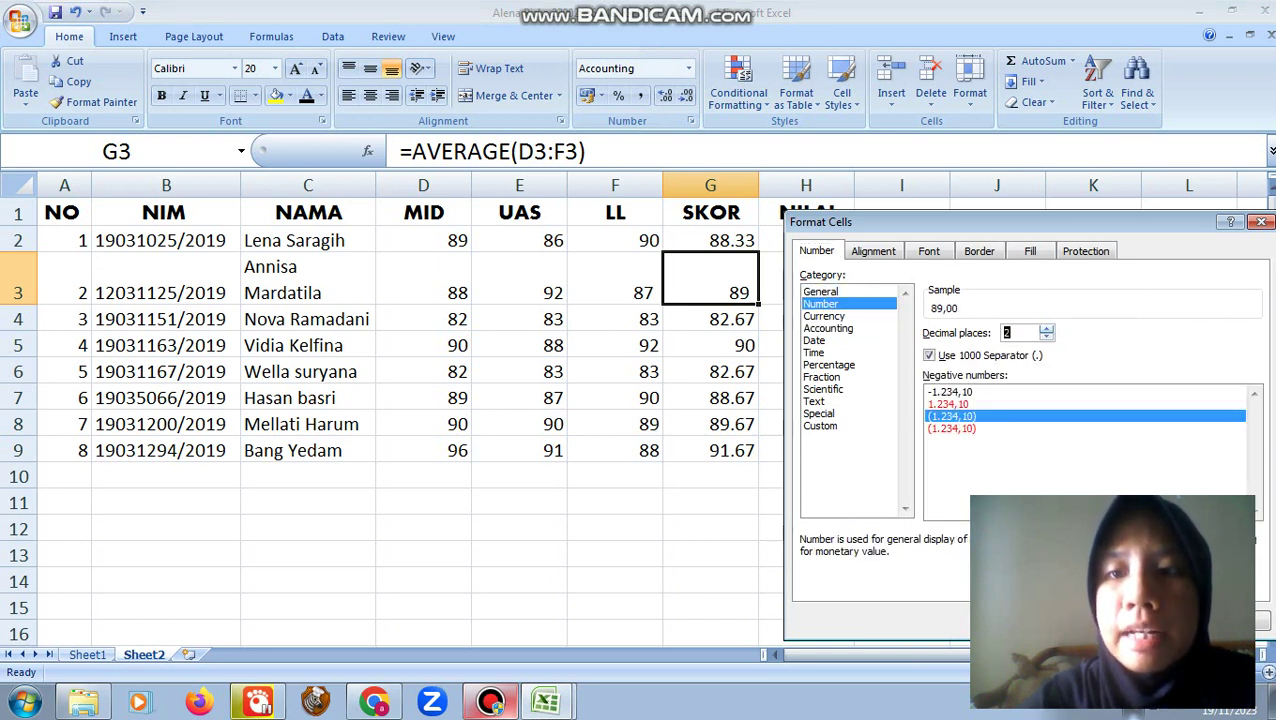
left_click(1046, 328)
left_click(1046, 328)
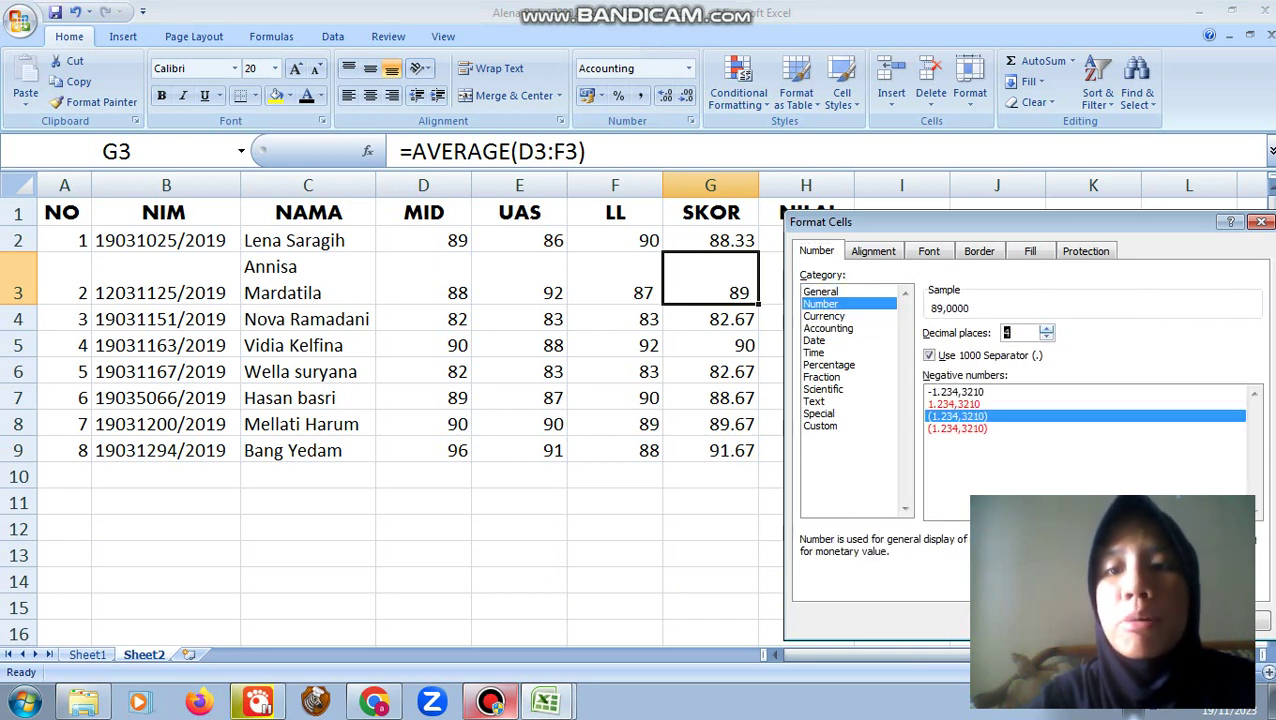
left_click(1046, 337)
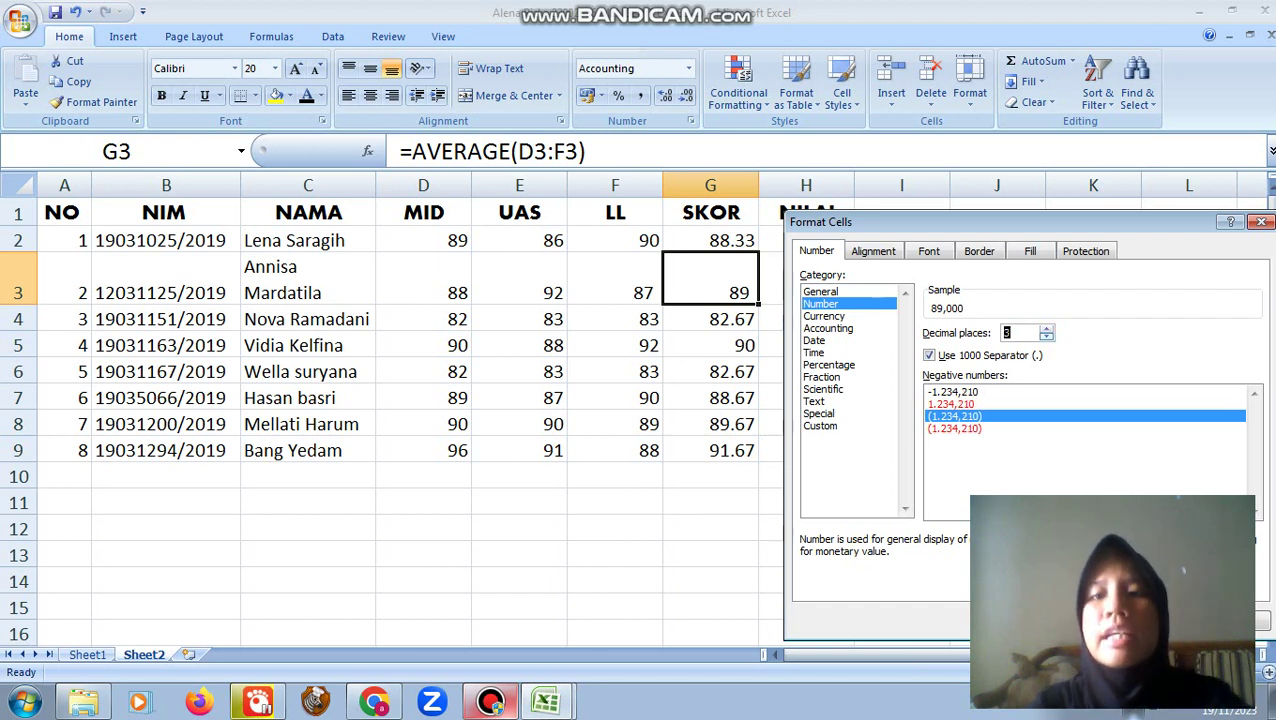
left_click(1046, 337)
key("Return")
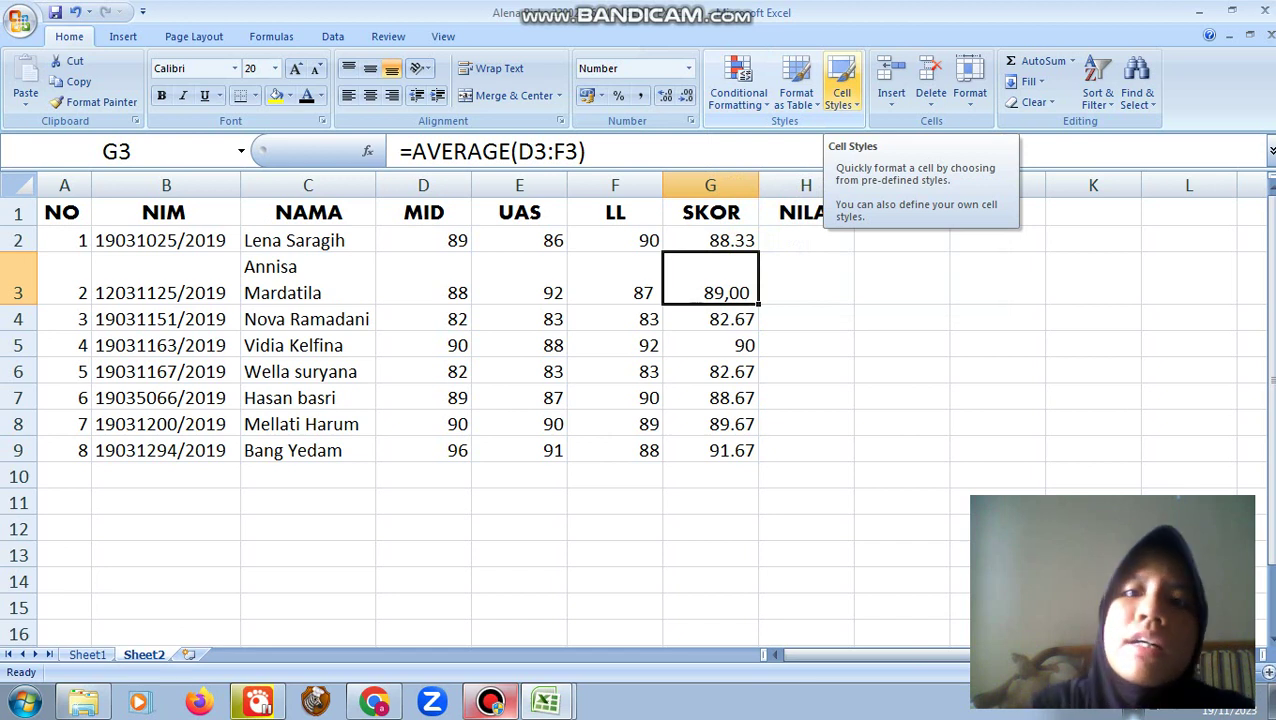
- Apply the 60% - Accent3 cell style to header cells A1:H1 and check the result
left_click_drag(60, 212, 806, 212)
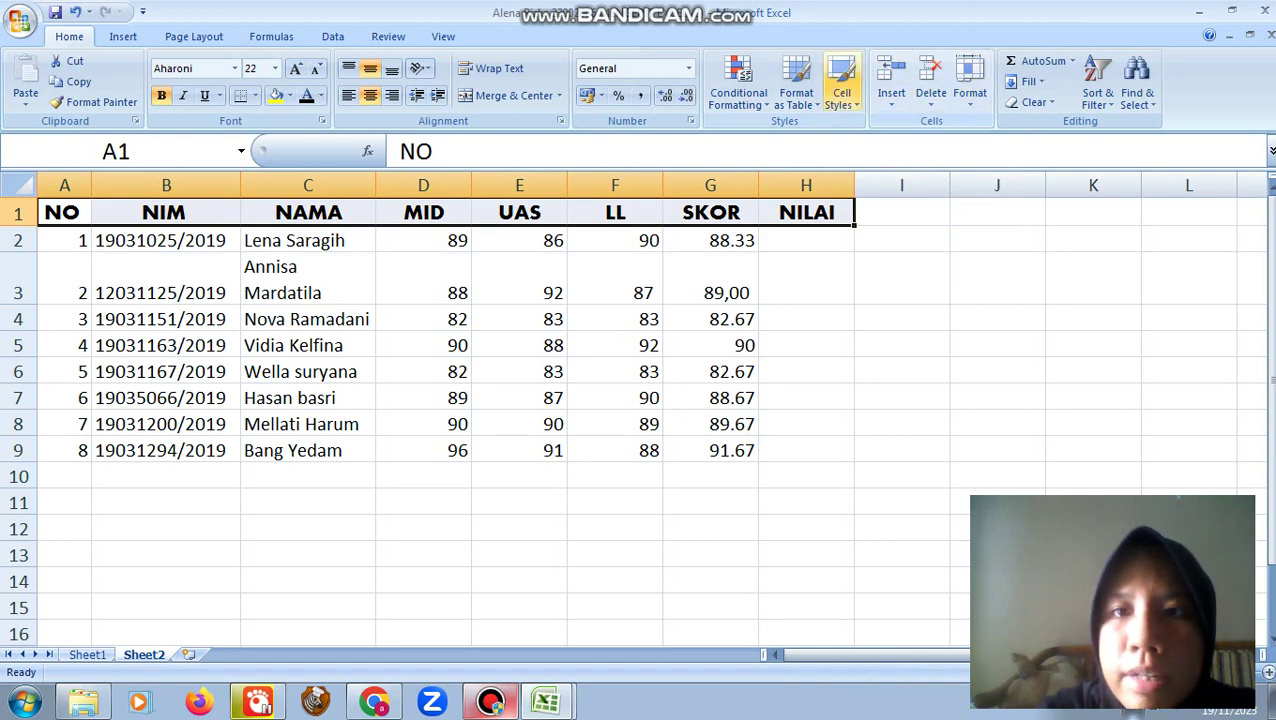
left_click(842, 88)
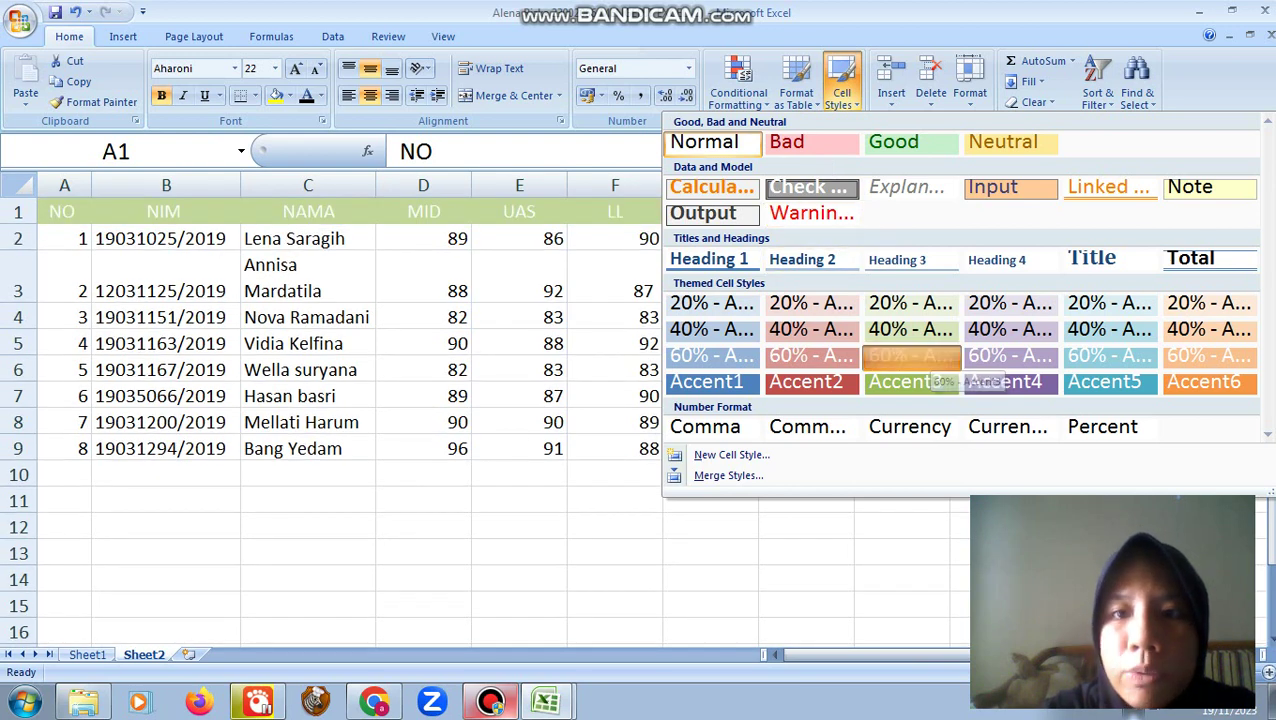
left_click(922, 356)
left_click(710, 276)
left_click(805, 276)
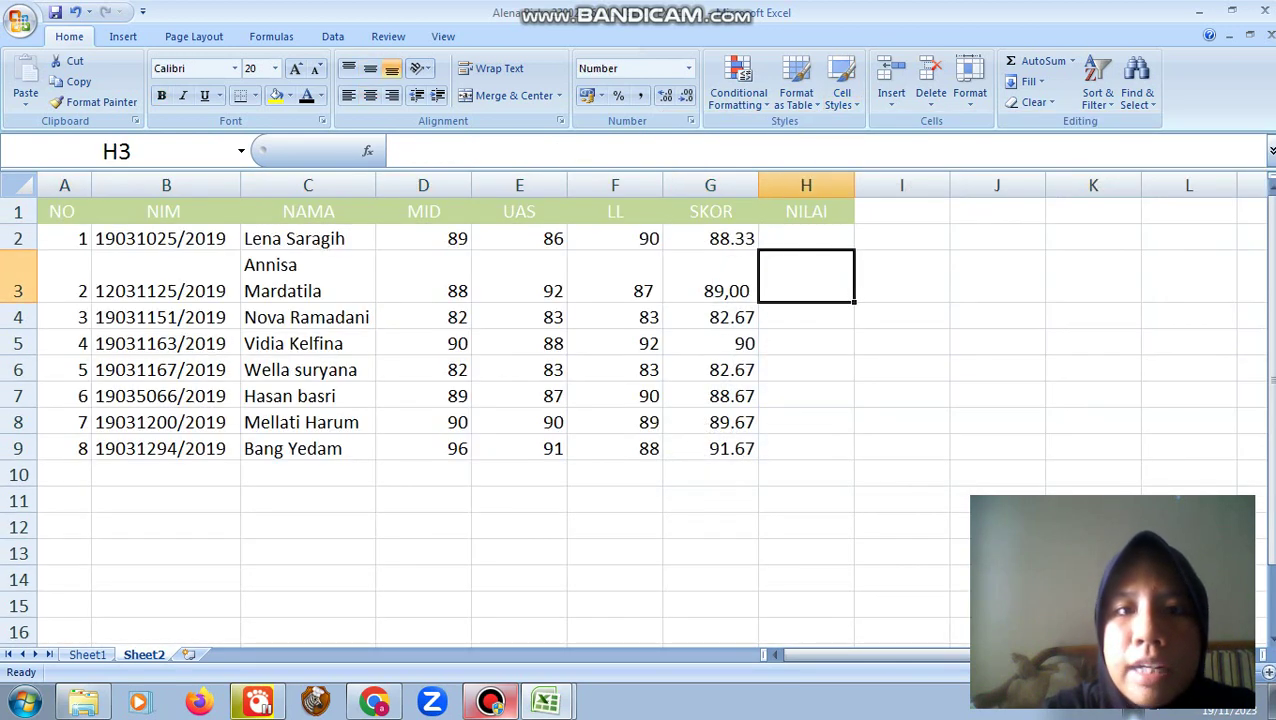
left_click(519, 211)
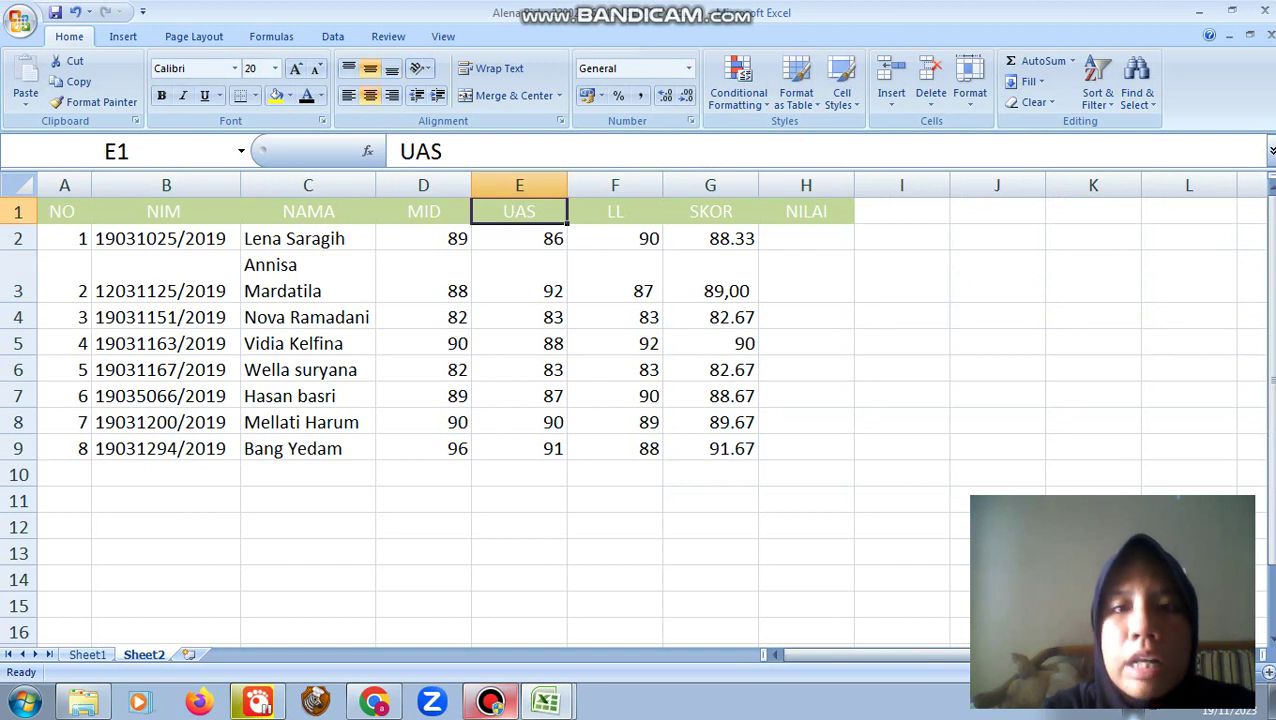
left_click(997, 276)
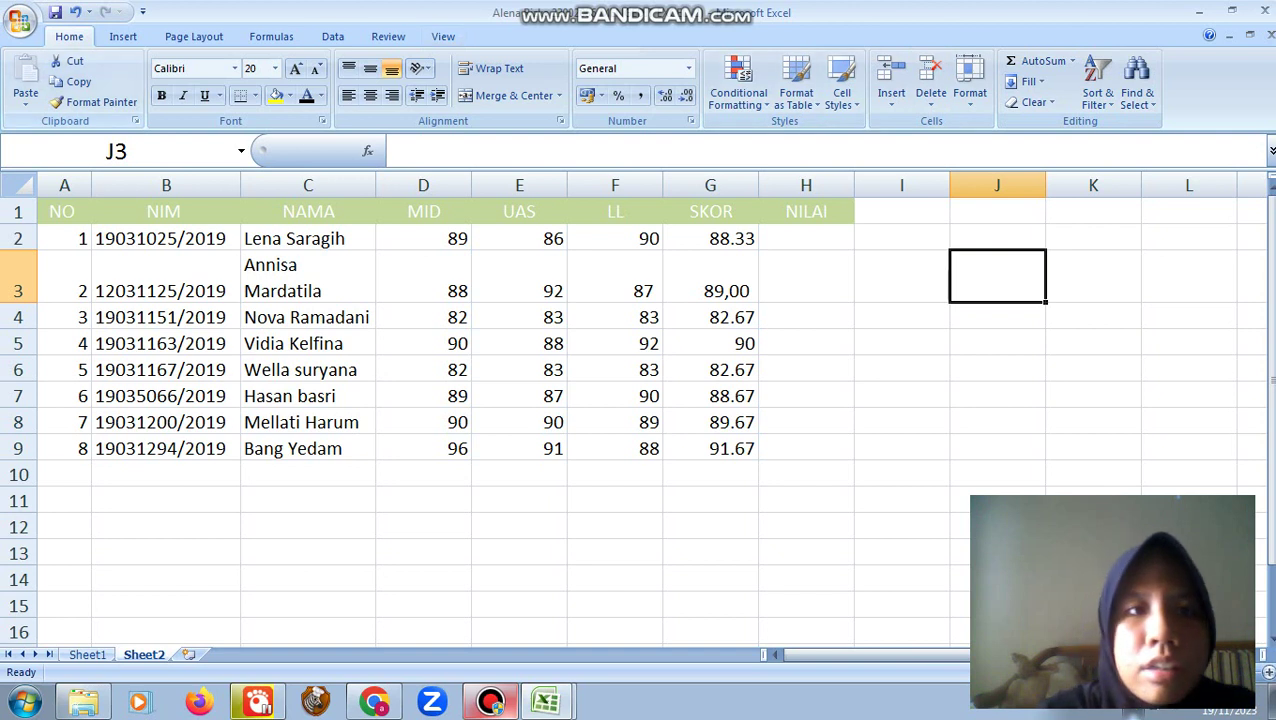
- Start an Insert > Table at J3, then cancel it
left_click(123, 36)
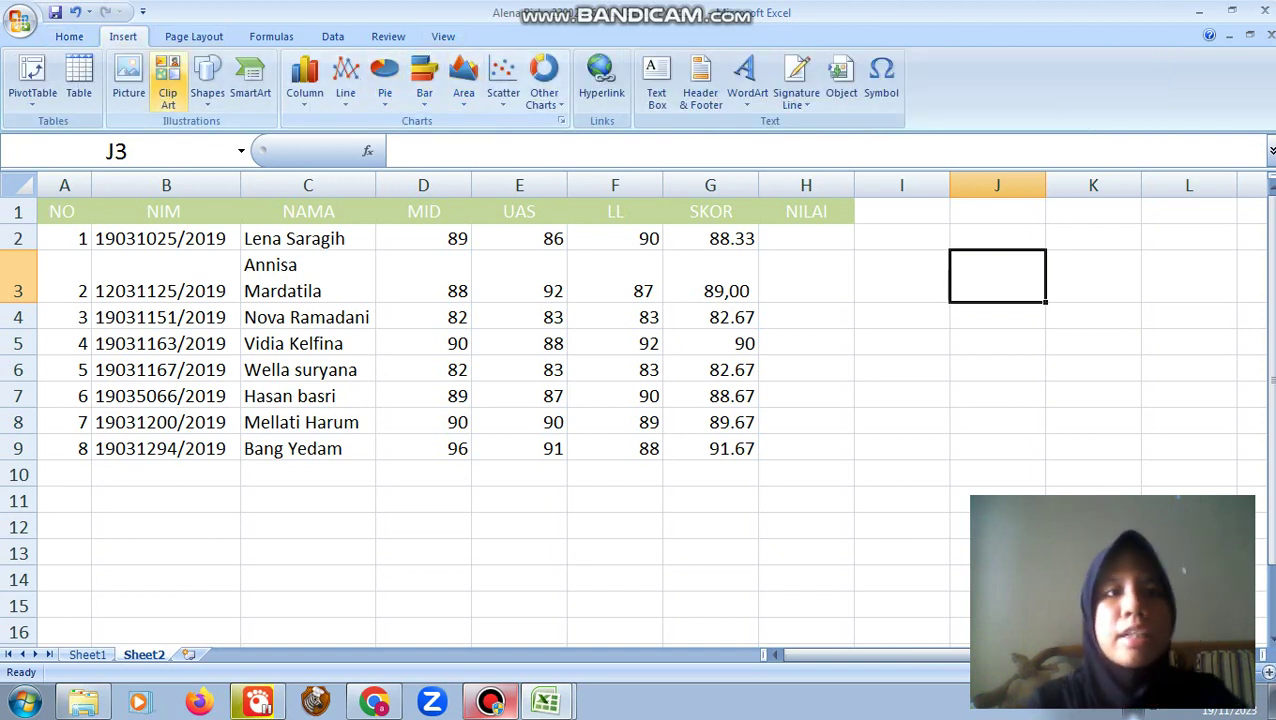
left_click(78, 80)
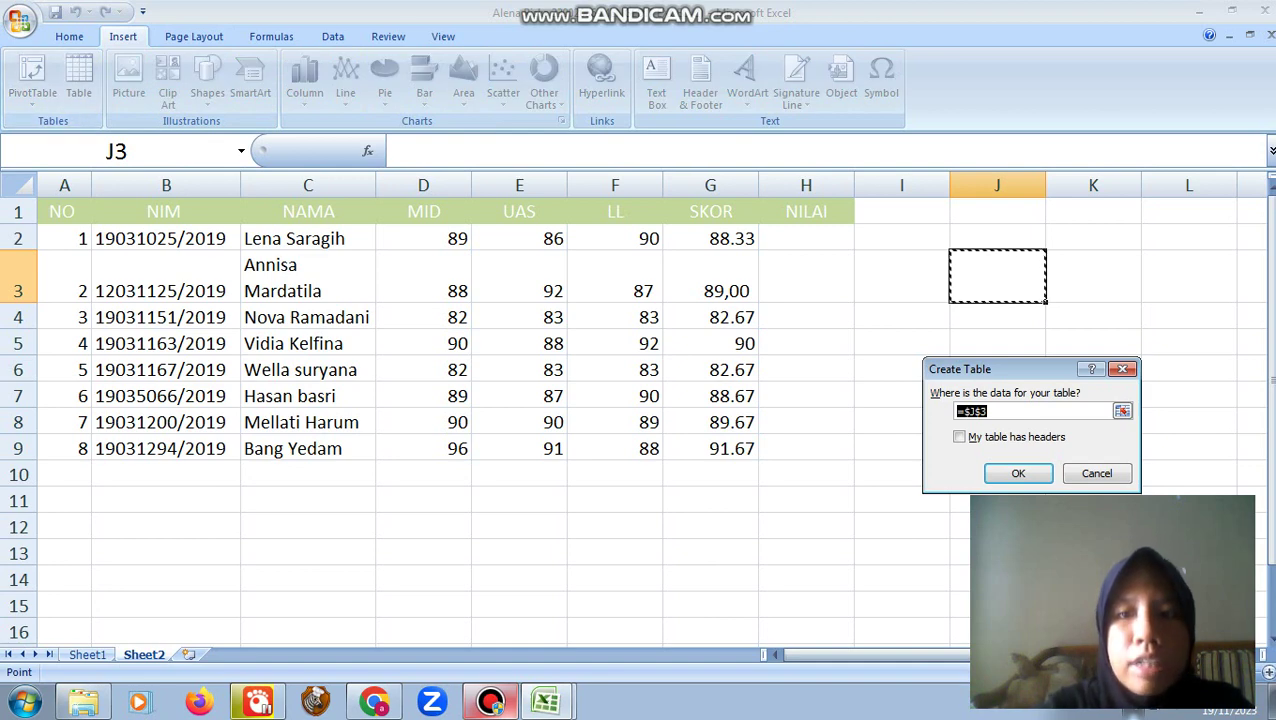
left_click(1096, 473)
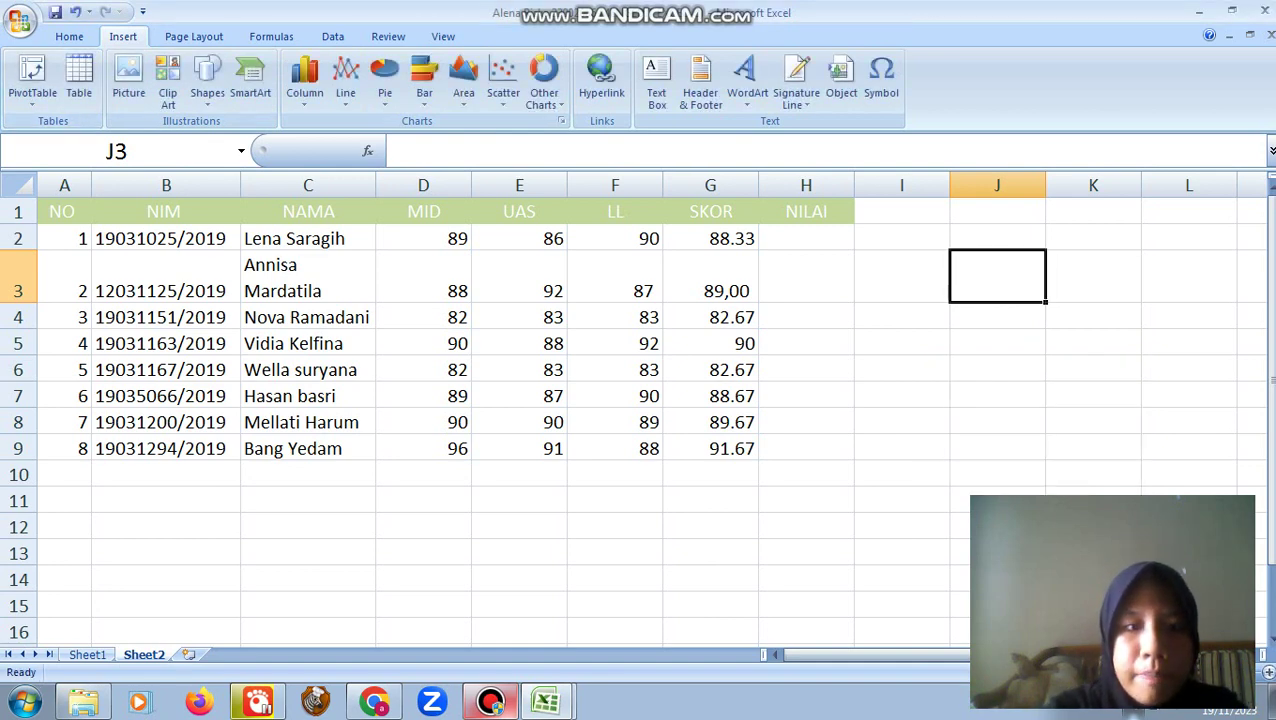
- Add a new Sheet3 and create a table from the A1:D6 range
left_click(87, 654)
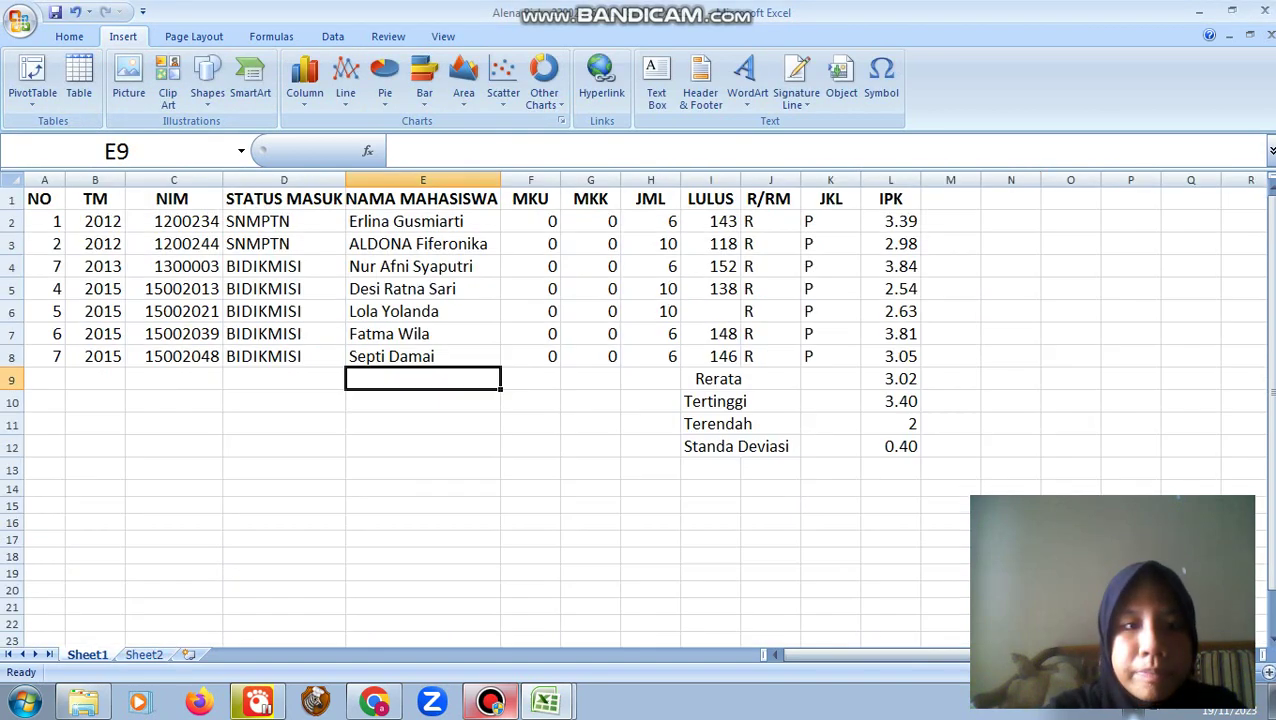
left_click(188, 654)
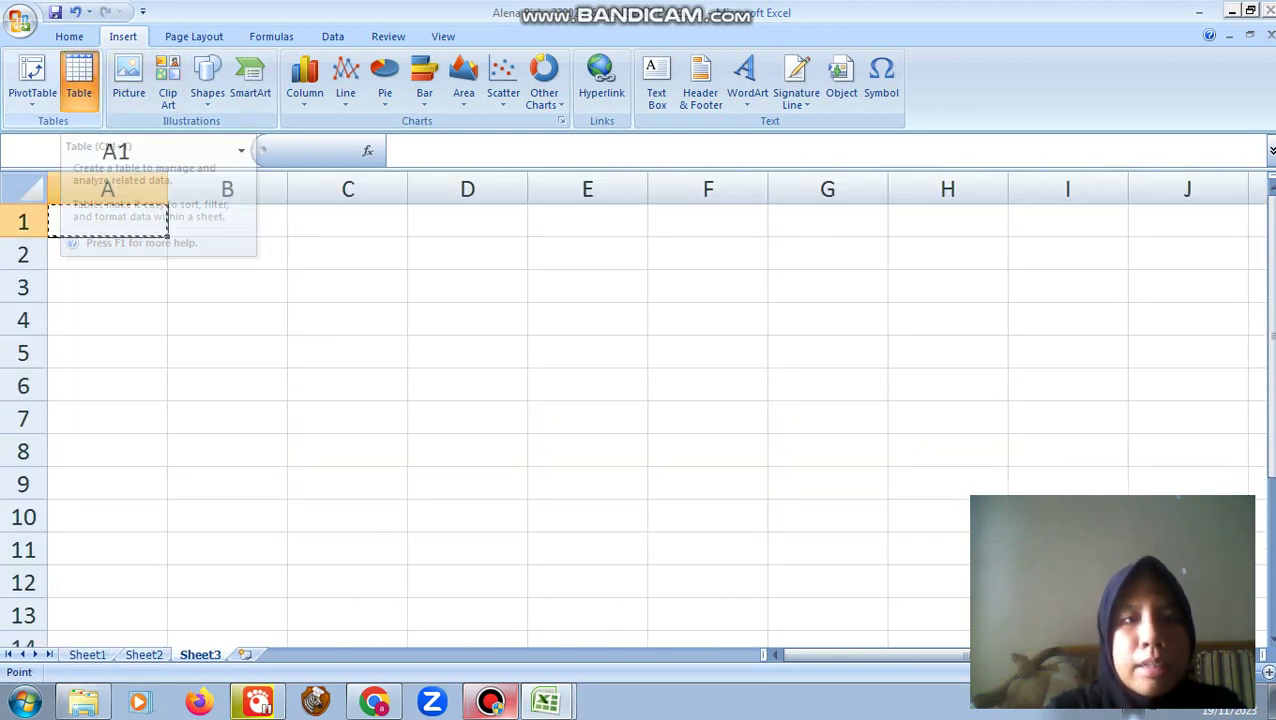
left_click(79, 80)
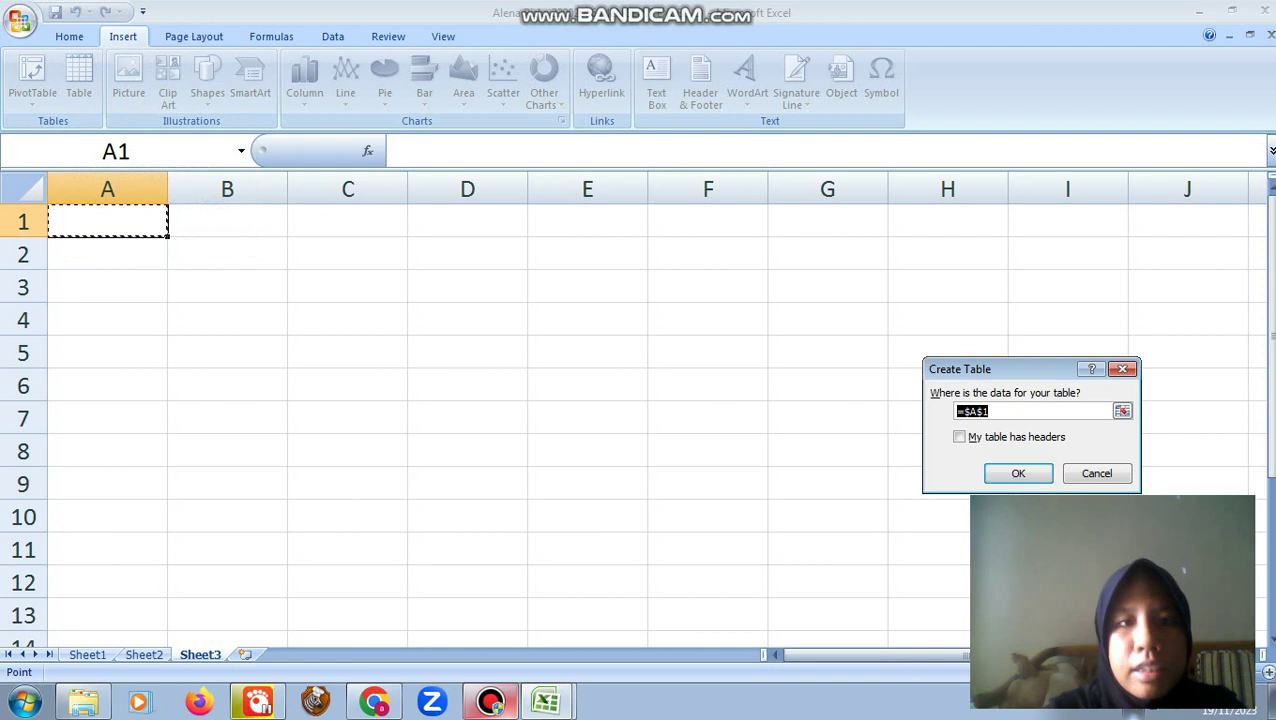
left_click_drag(107, 221, 524, 397)
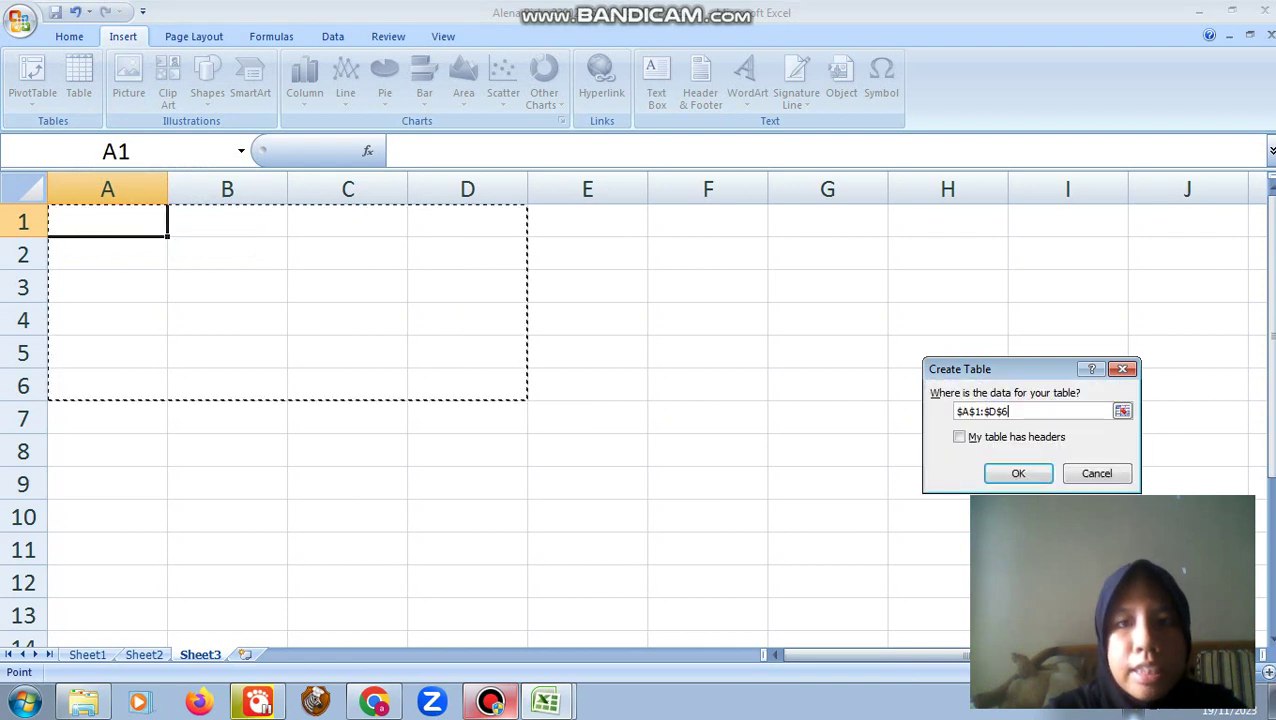
left_click(1018, 473)
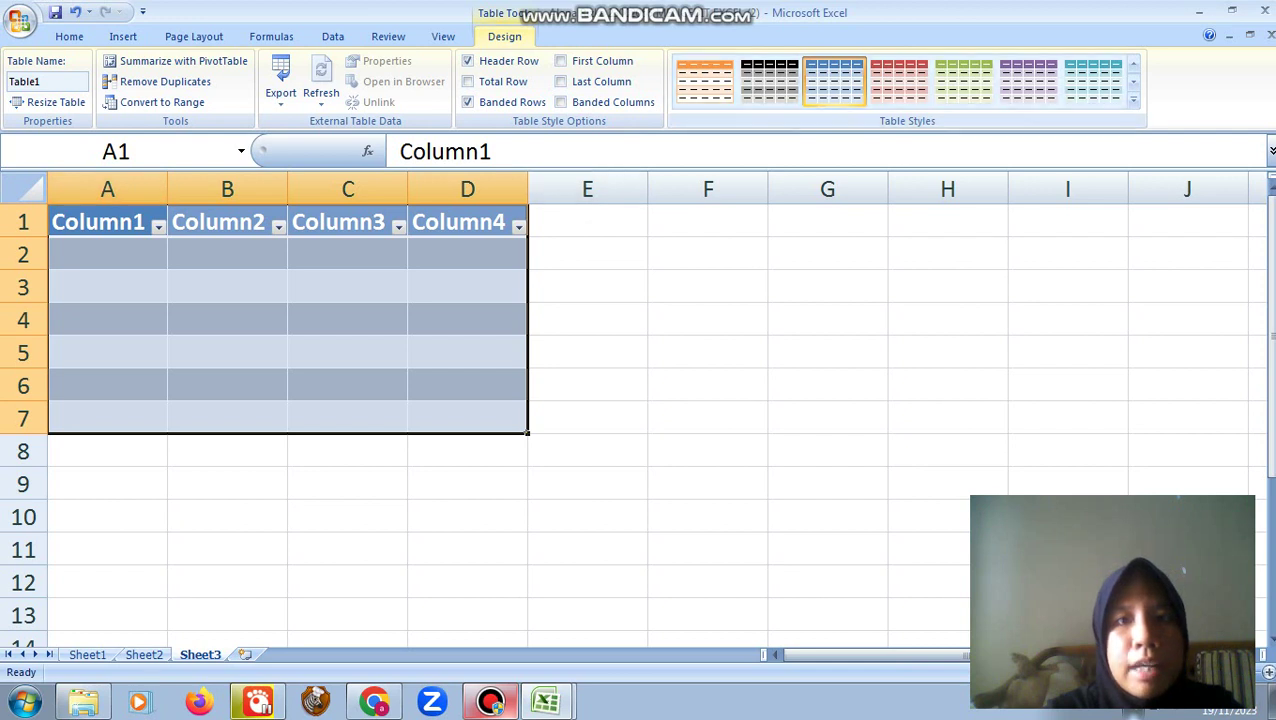
- Apply the black-header, grey-banded table style to the Sheet3 table
left_click(769, 81)
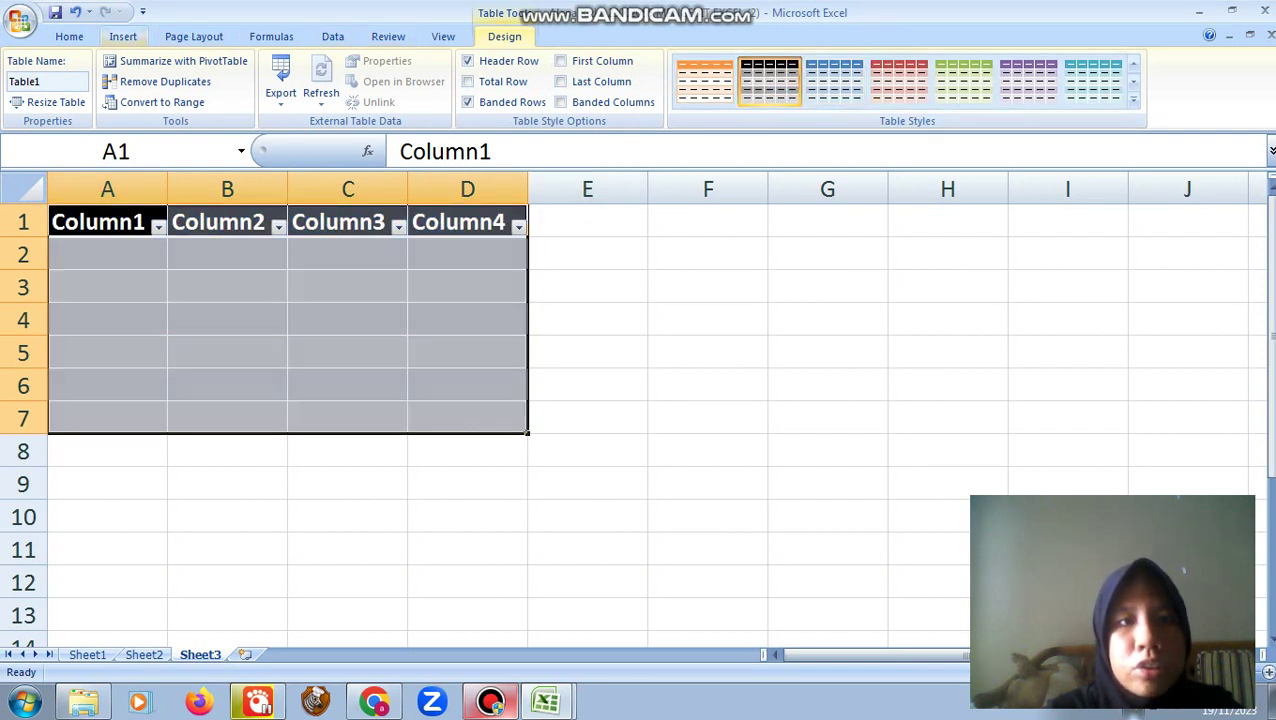
left_click(123, 36)
left_click(193, 36)
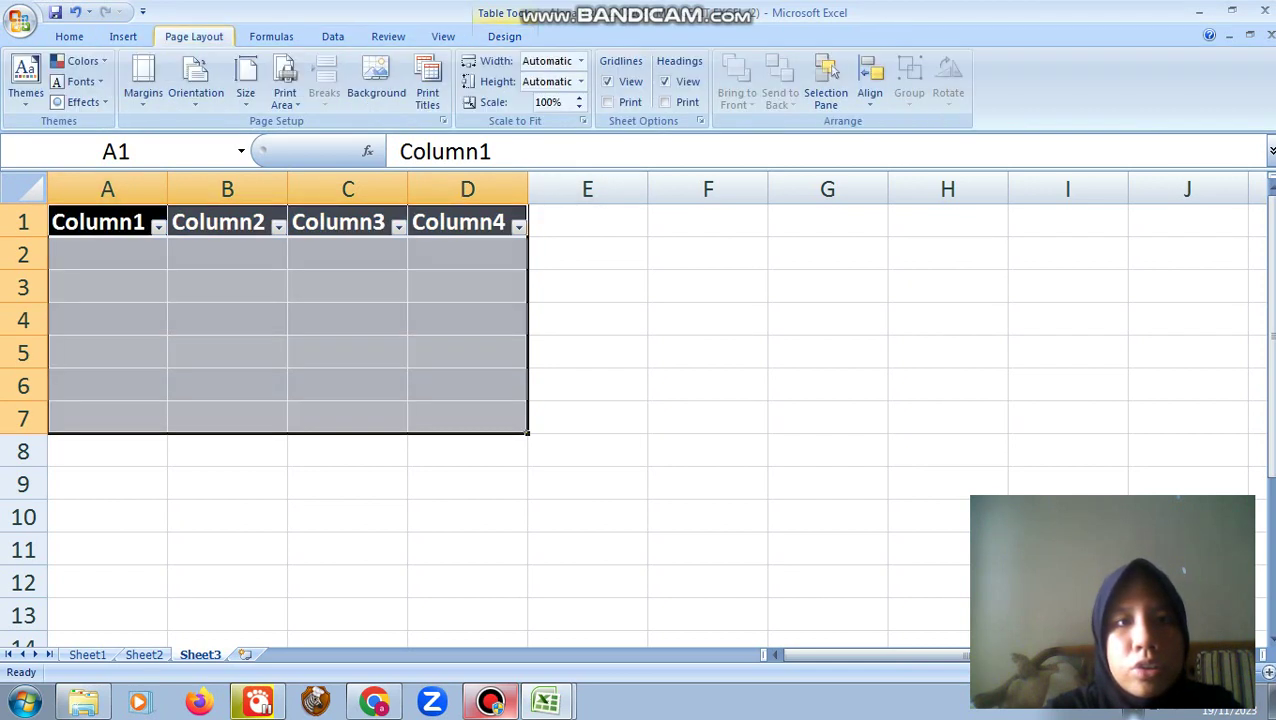
scroll(829, 70, "down", 3)
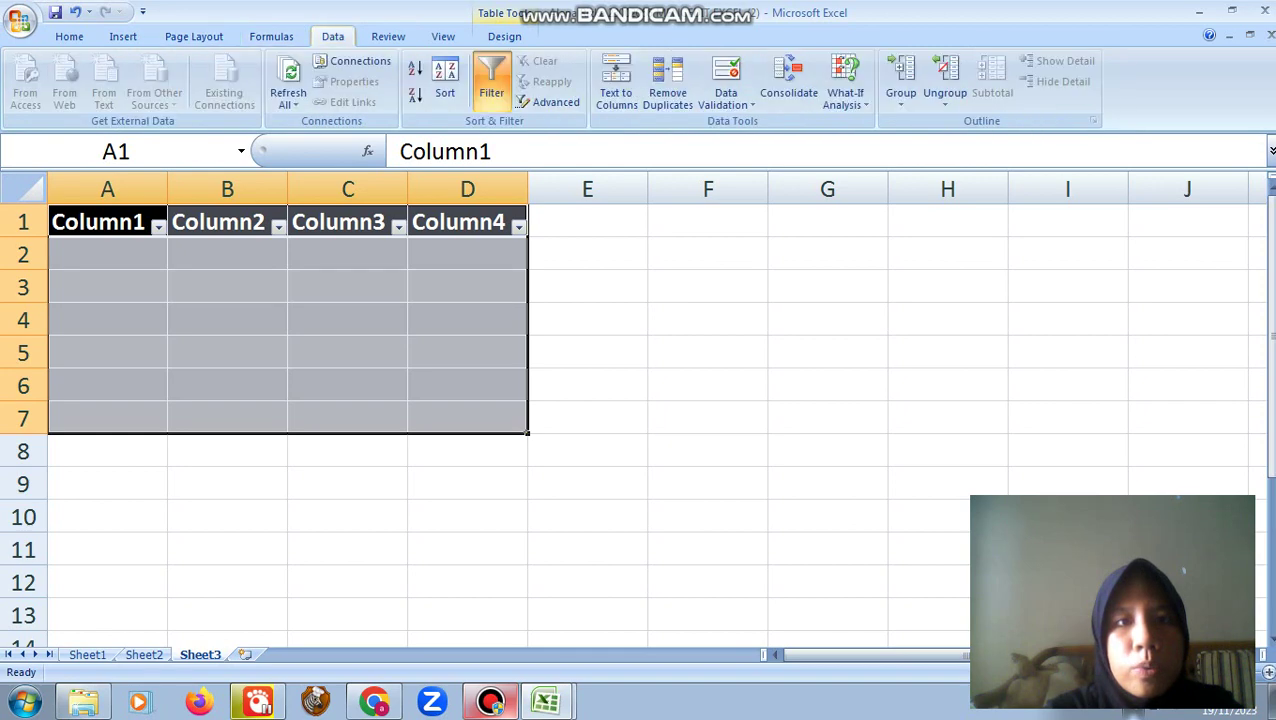
- Turn off the Filter arrows on the table headers from the Data tab
left_click(332, 36)
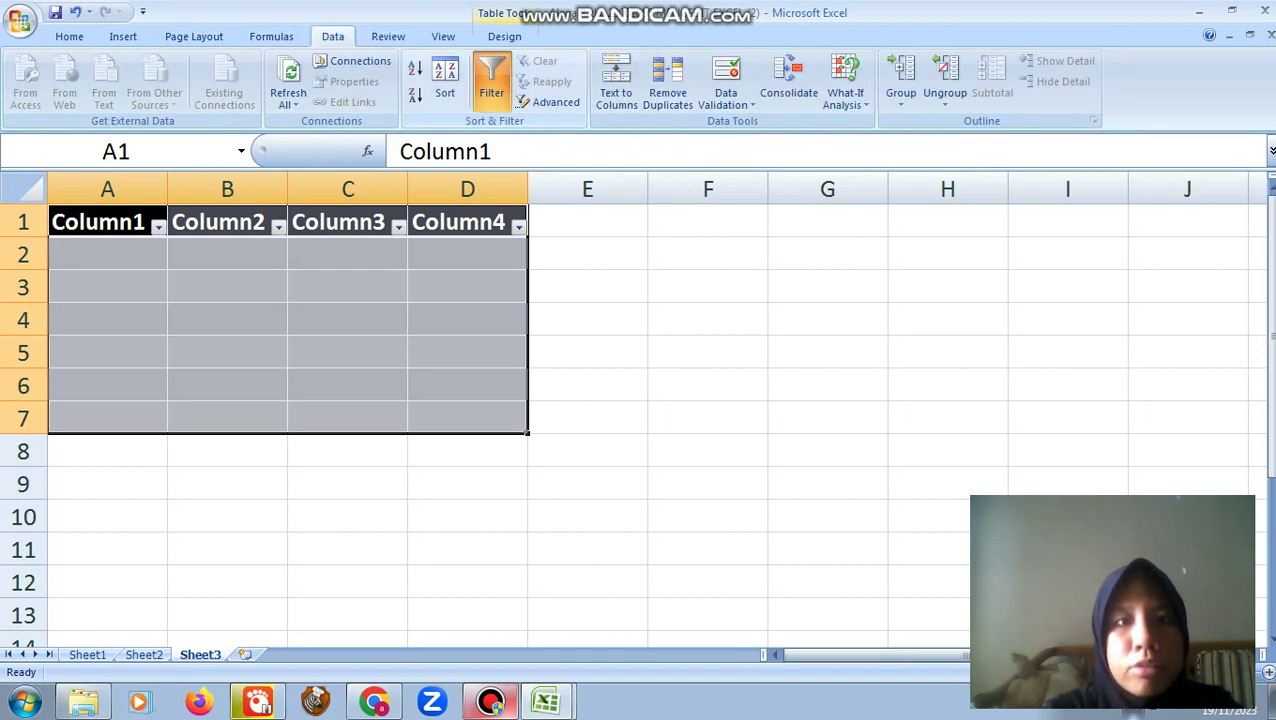
left_click(491, 82)
left_click(491, 82)
left_click(491, 82)
left_click(587, 352)
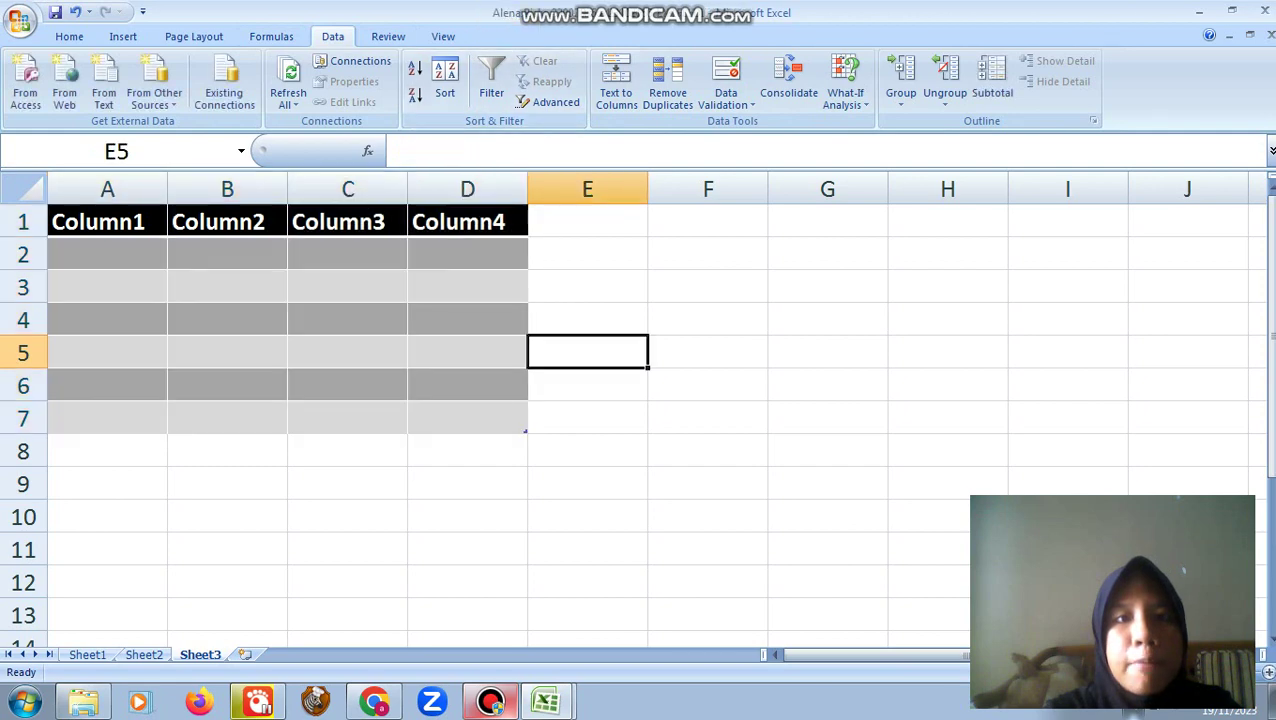
- Browse the Formulas, Review, View and Page Layout ribbon tabs, ending on Insert
left_click(271, 36)
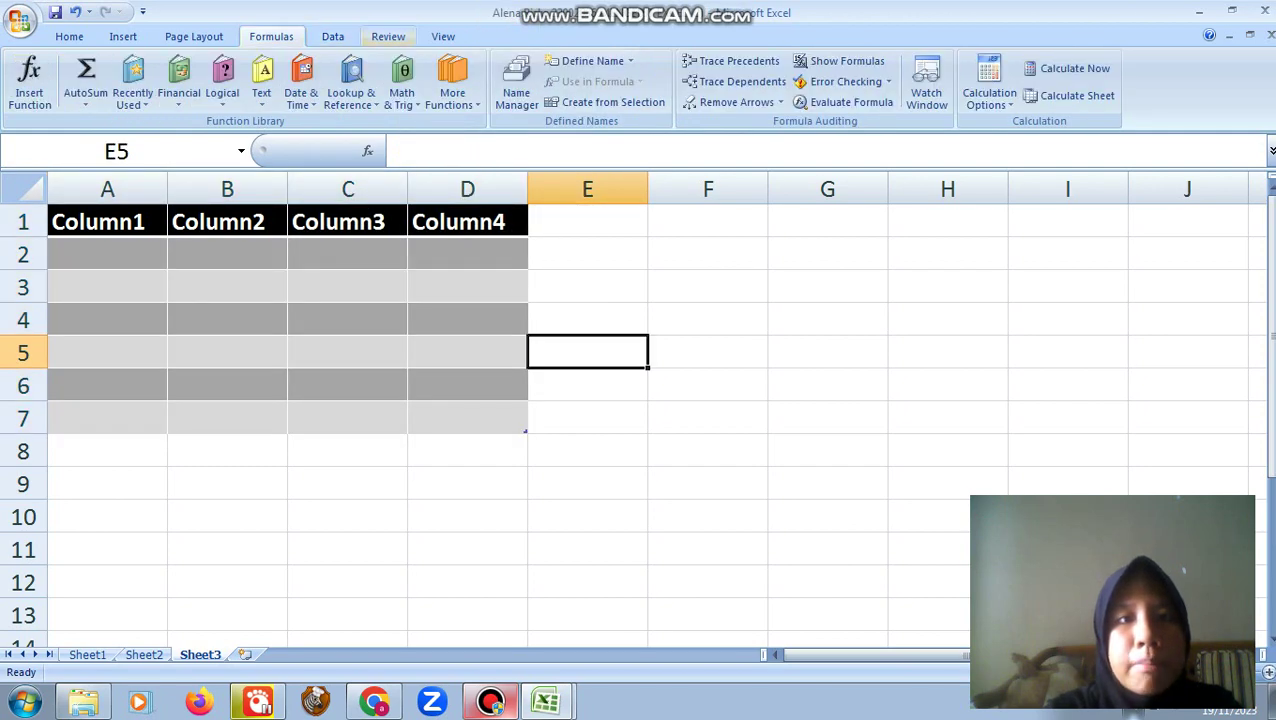
left_click(388, 36)
left_click(443, 36)
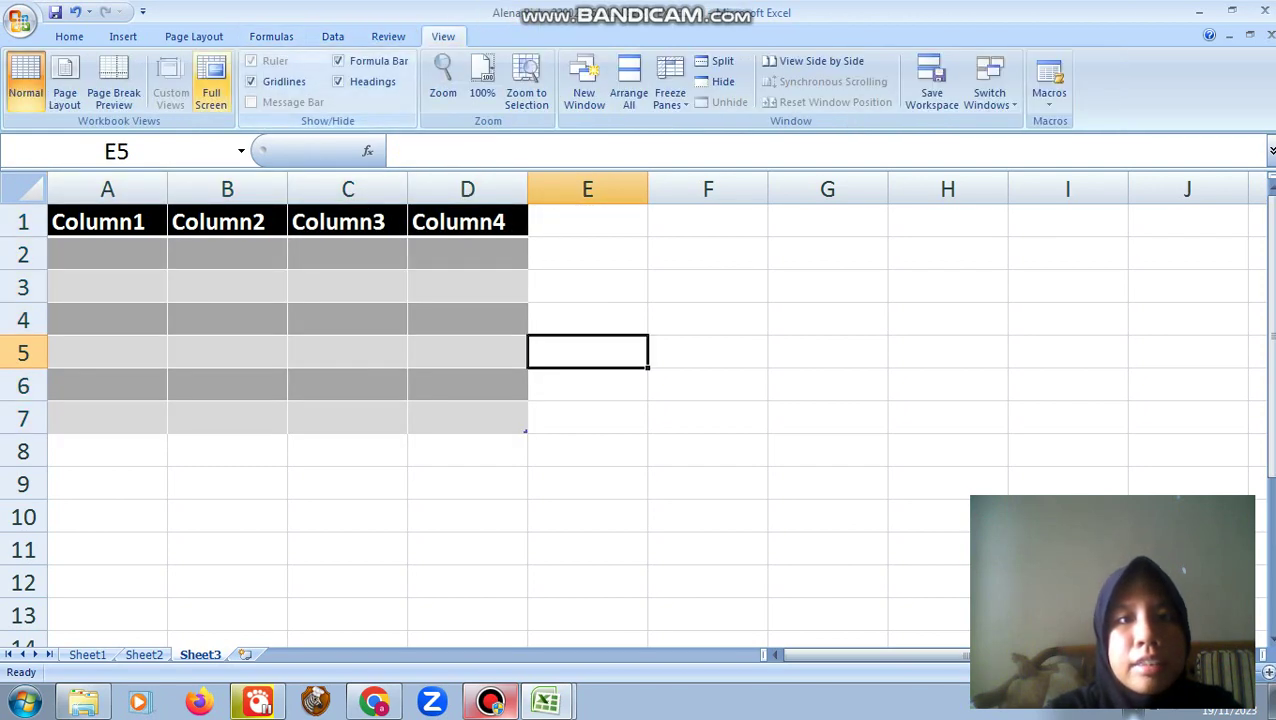
left_click(194, 36)
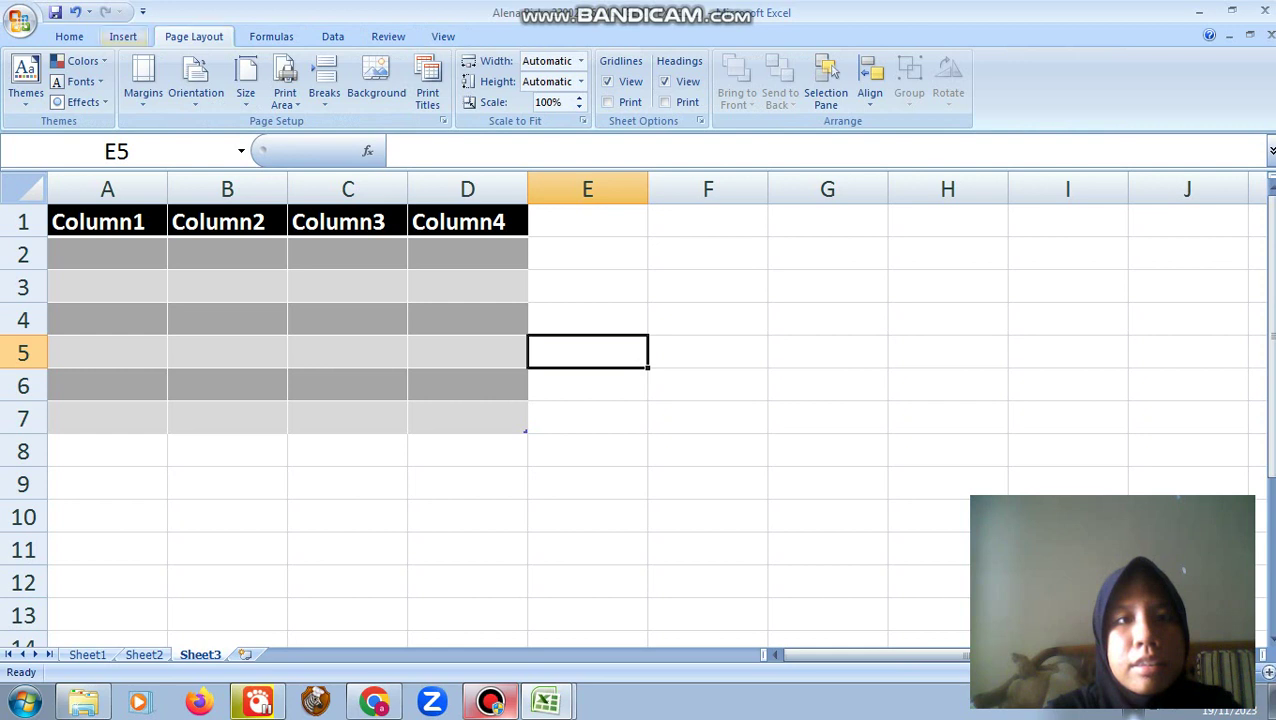
left_click(123, 36)
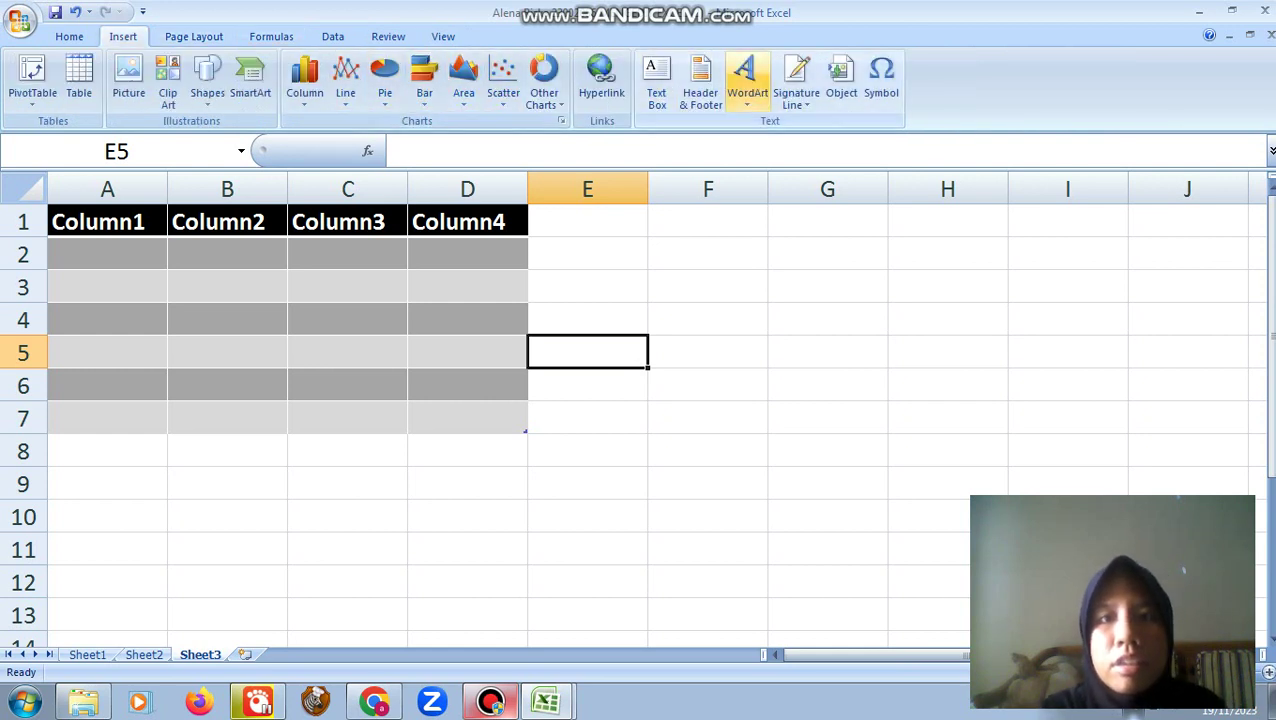
- Insert a Fill - Accent 6, Gradient Outline - Accent 6 WordArt and clear its placeholder text
left_click(747, 82)
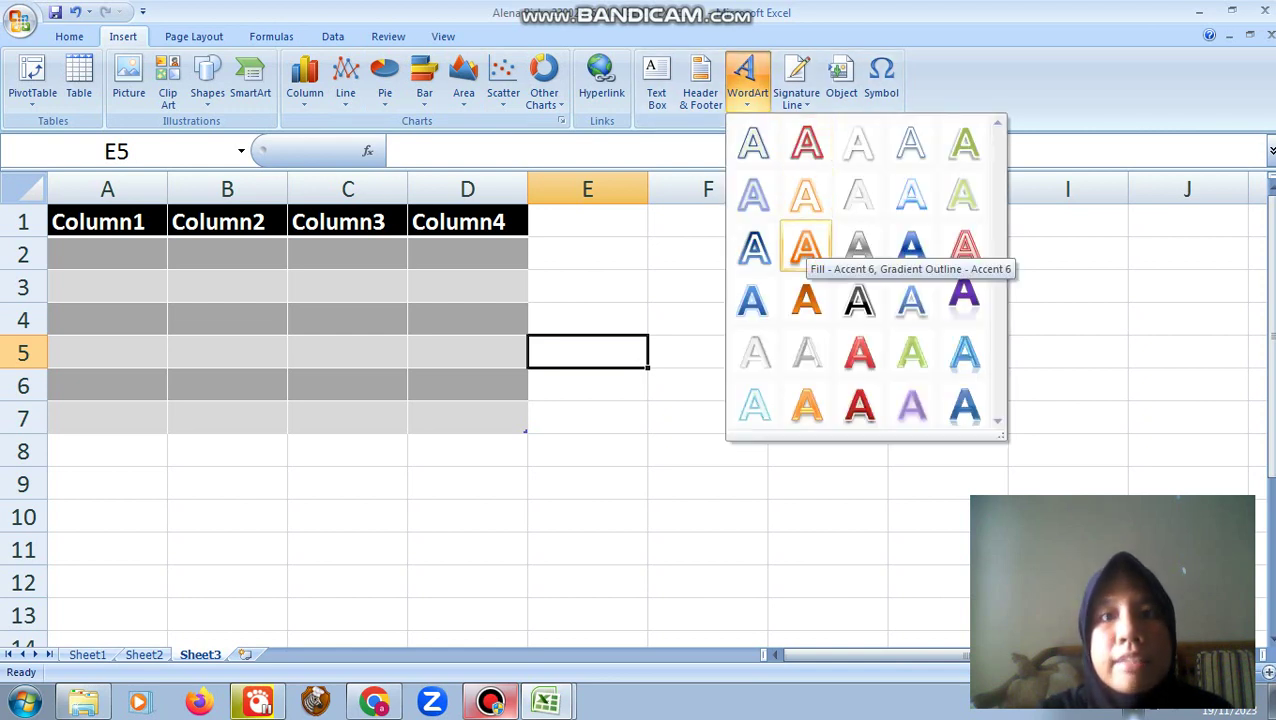
left_click(806, 246)
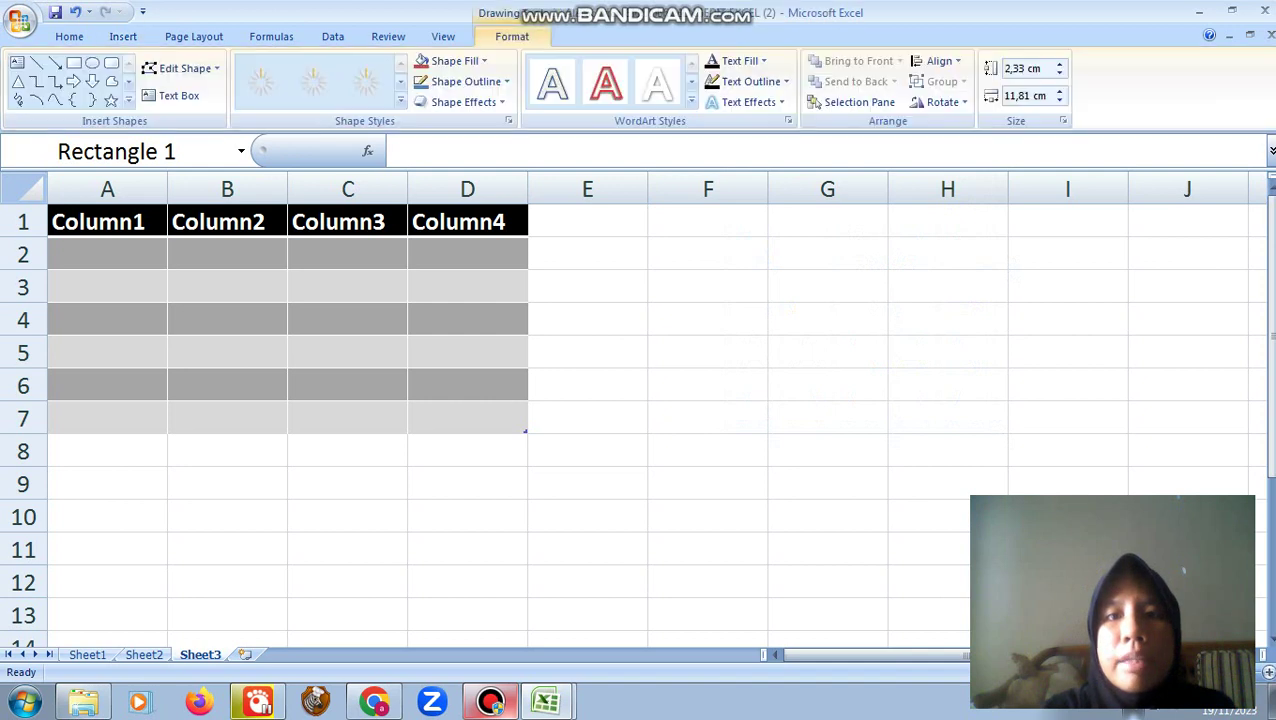
left_click(716, 449)
key("BackSpace")
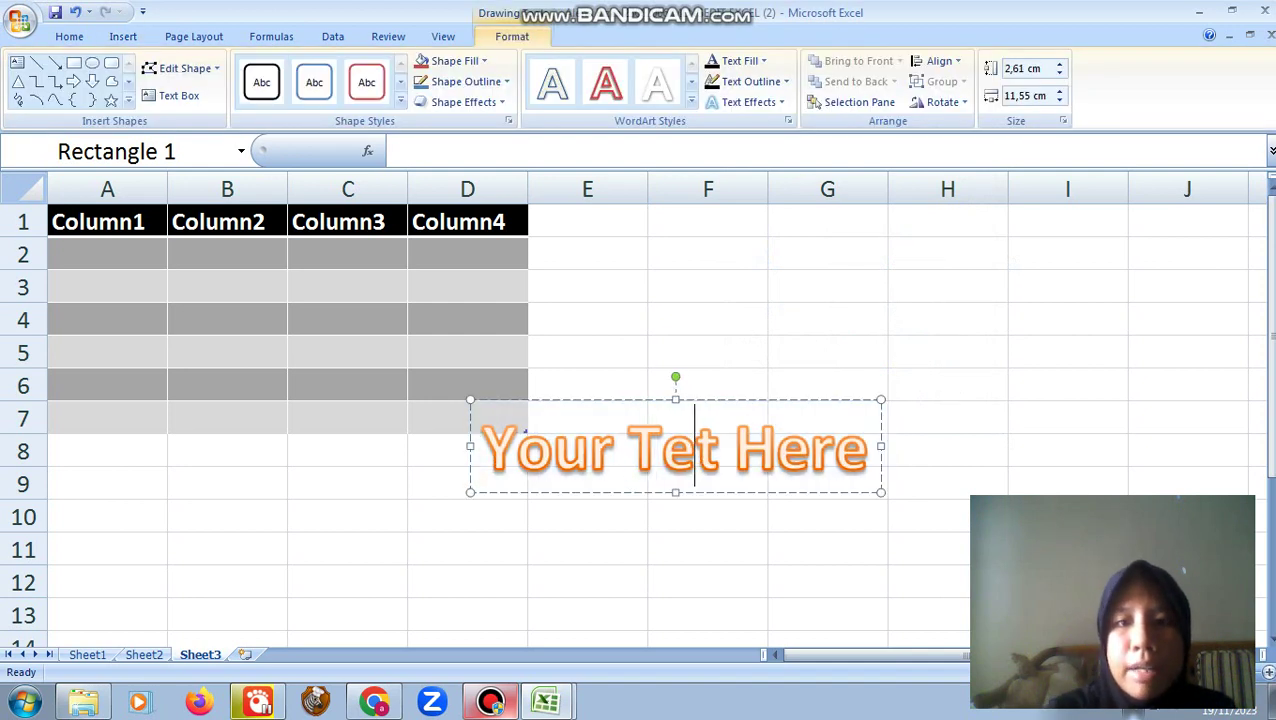
key("End")
key("BackSpace")
key("BackSpace")
key("BackSpace")
key("BackSpace")
key("BackSpace")
key("BackSpace")
key("BackSpace")
key("BackSpace")
key("BackSpace")
key("BackSpace")
key("BackSpace")
key("BackSpace")
key("BackSpace")
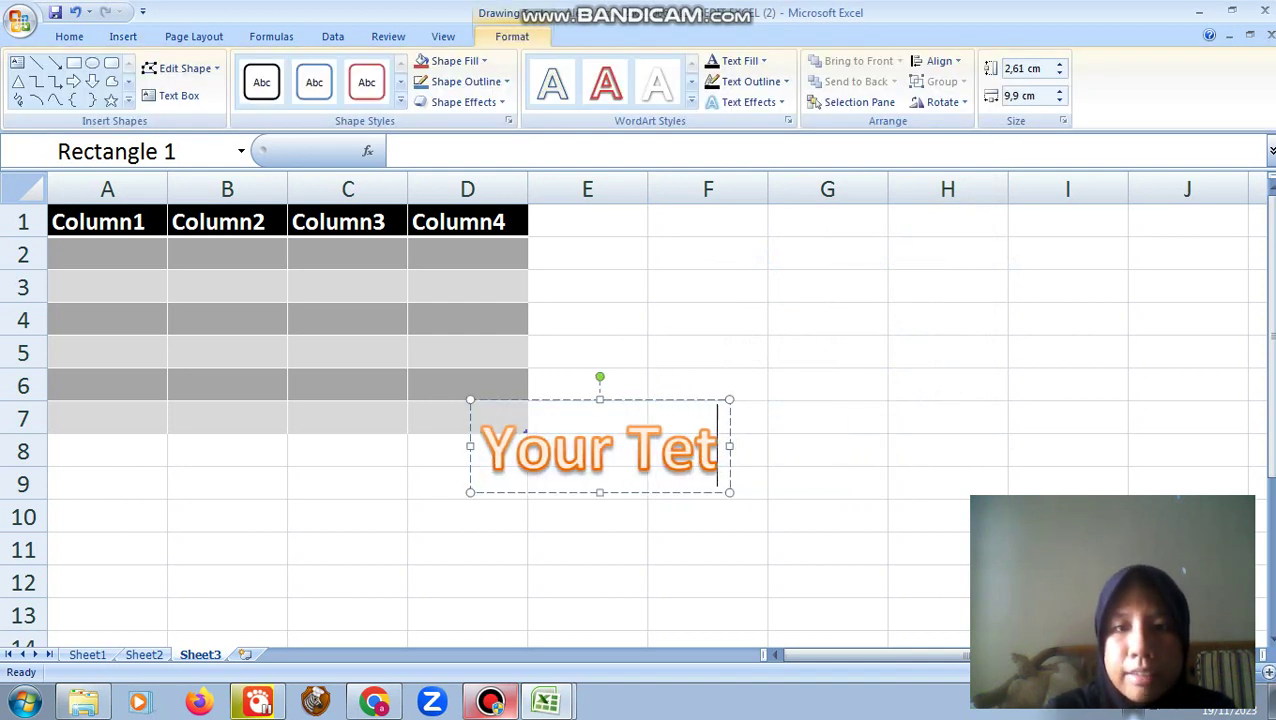
- Type the author's full name into the WordArt, fixing a typo, then reselect it
type("Alema")
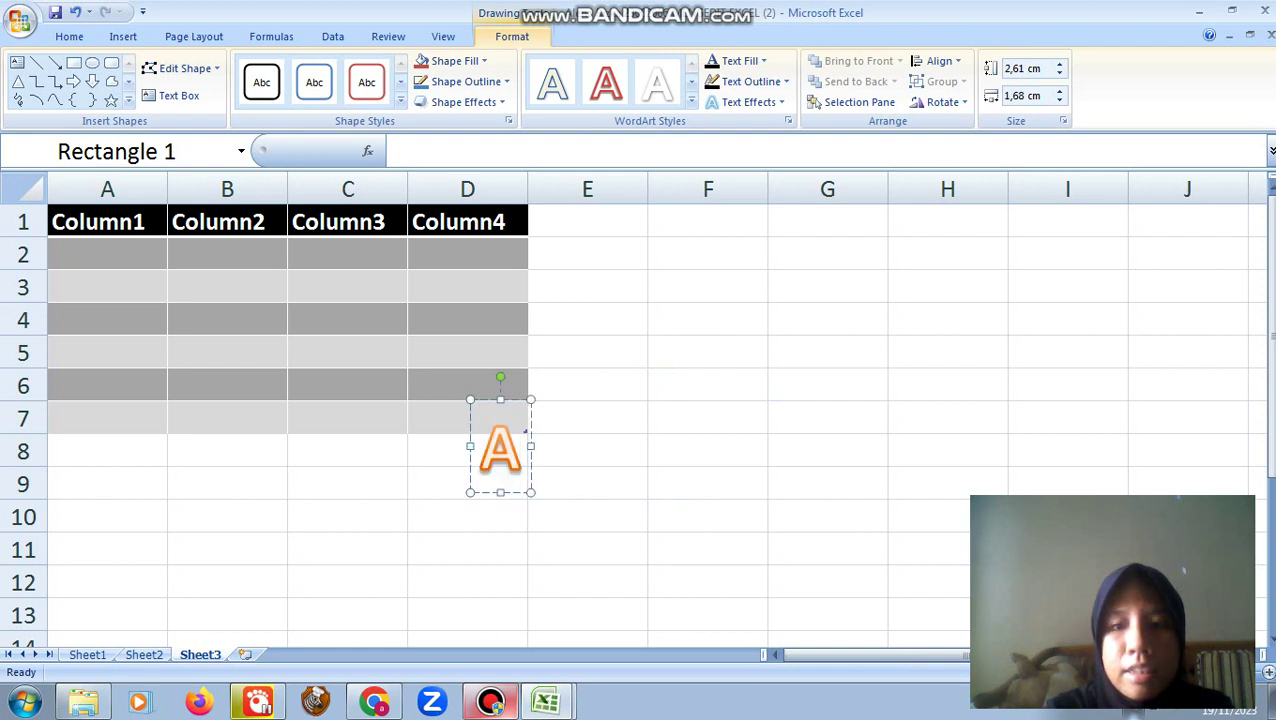
key("BackSpace")
key("BackSpace")
type("na")
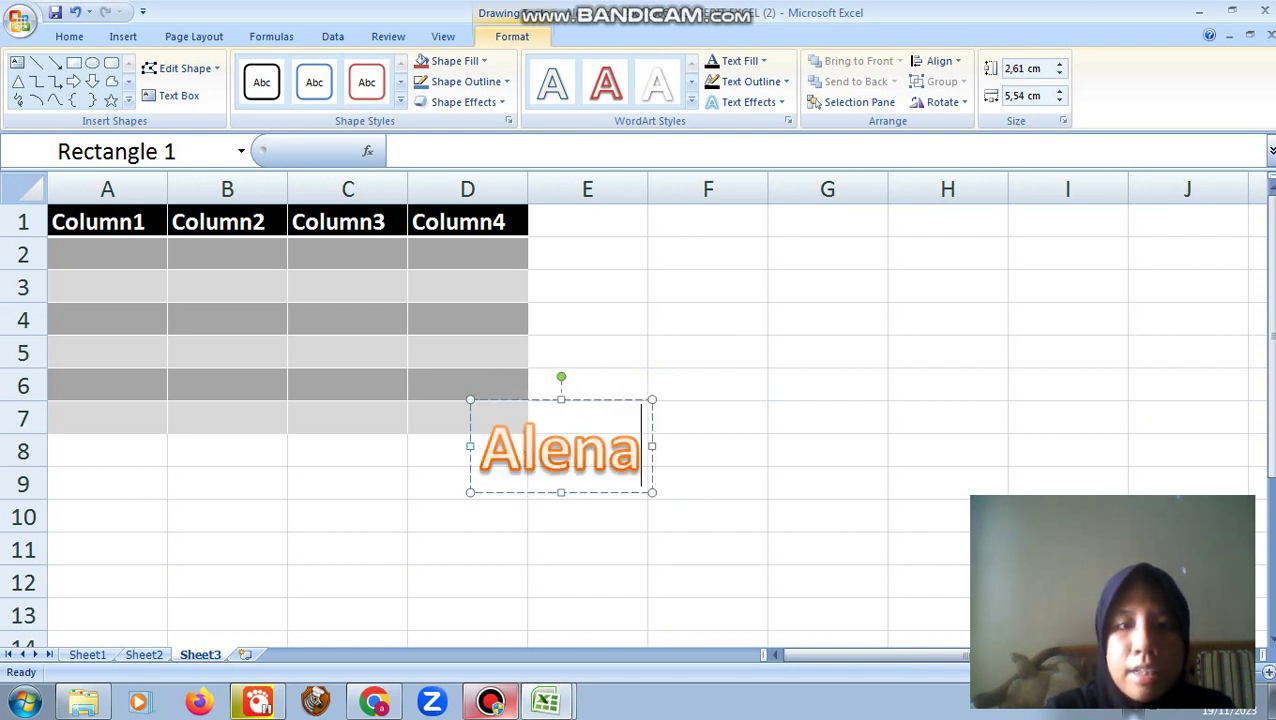
type(" Rizka A")
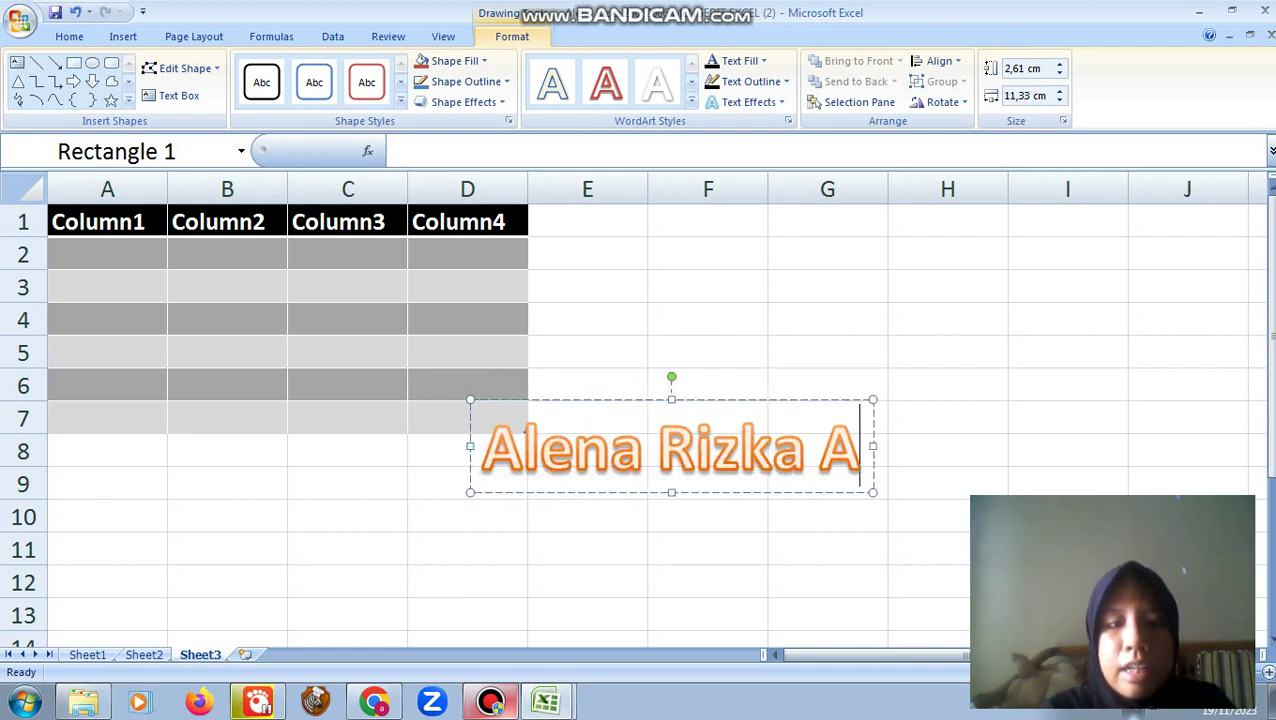
type("ZZAHRA")
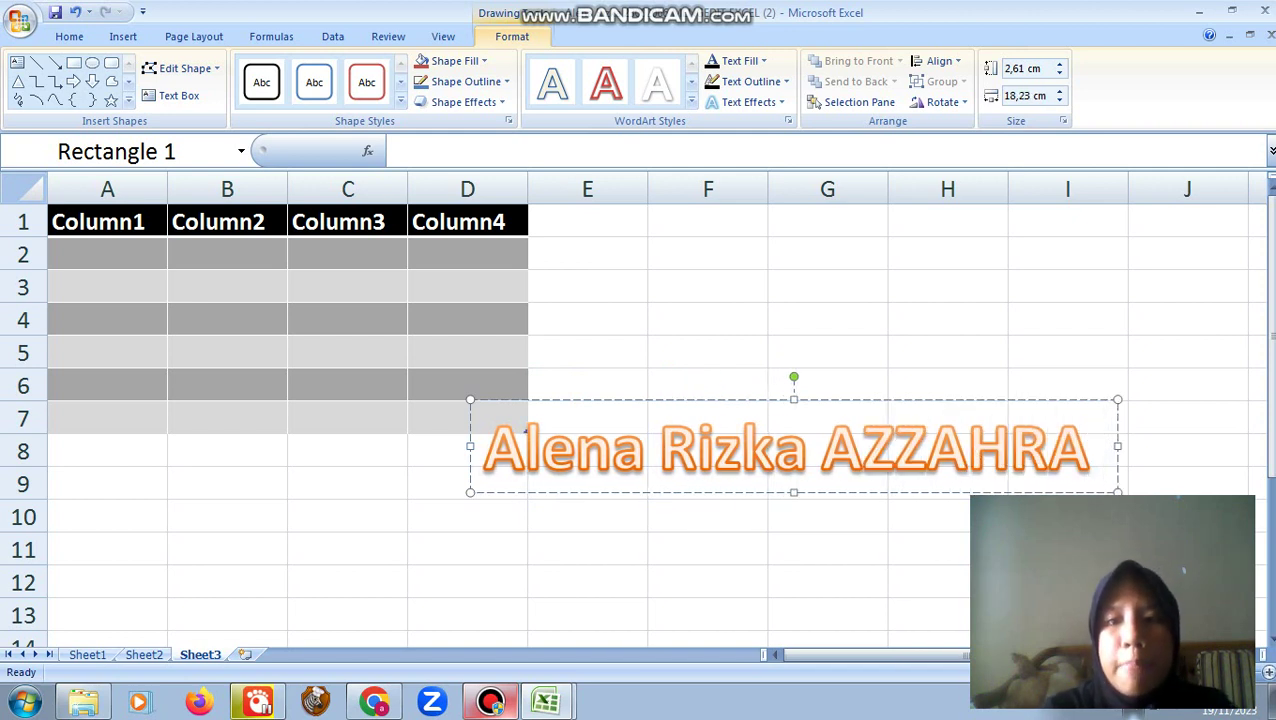
left_click_drag(863, 447, 805, 447)
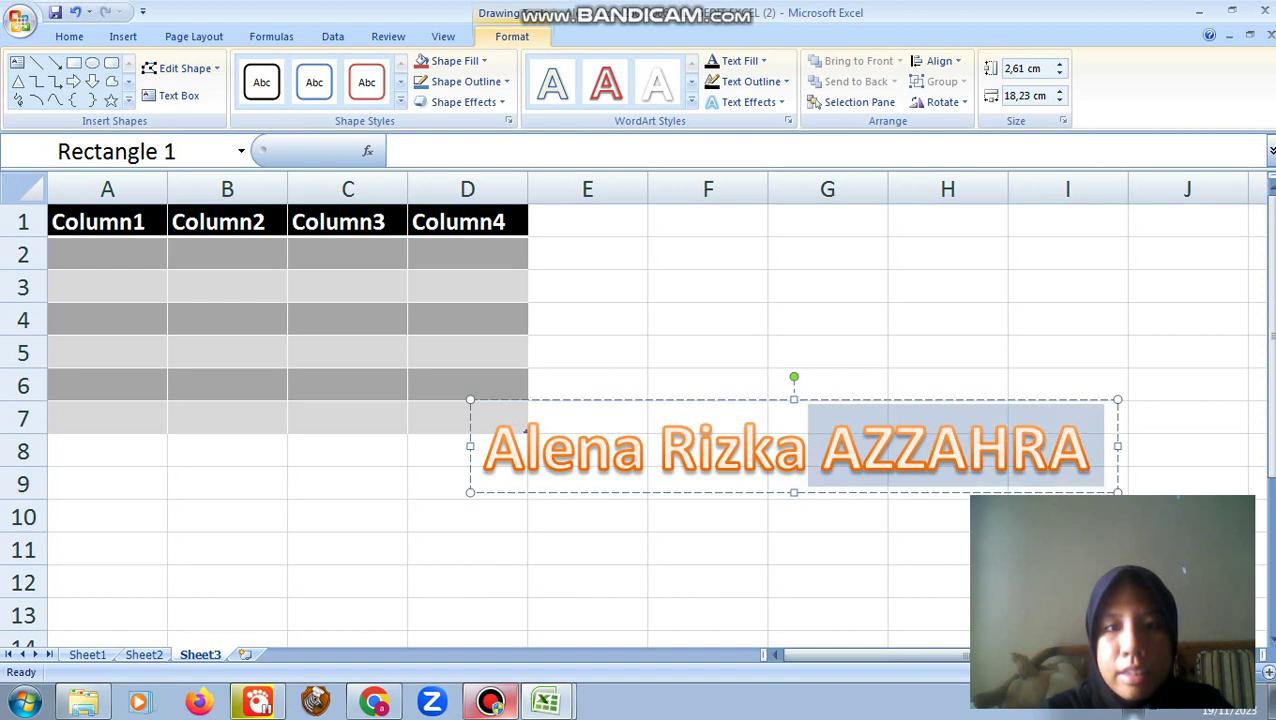
left_click_drag(523, 448, 484, 448)
left_click(445, 450)
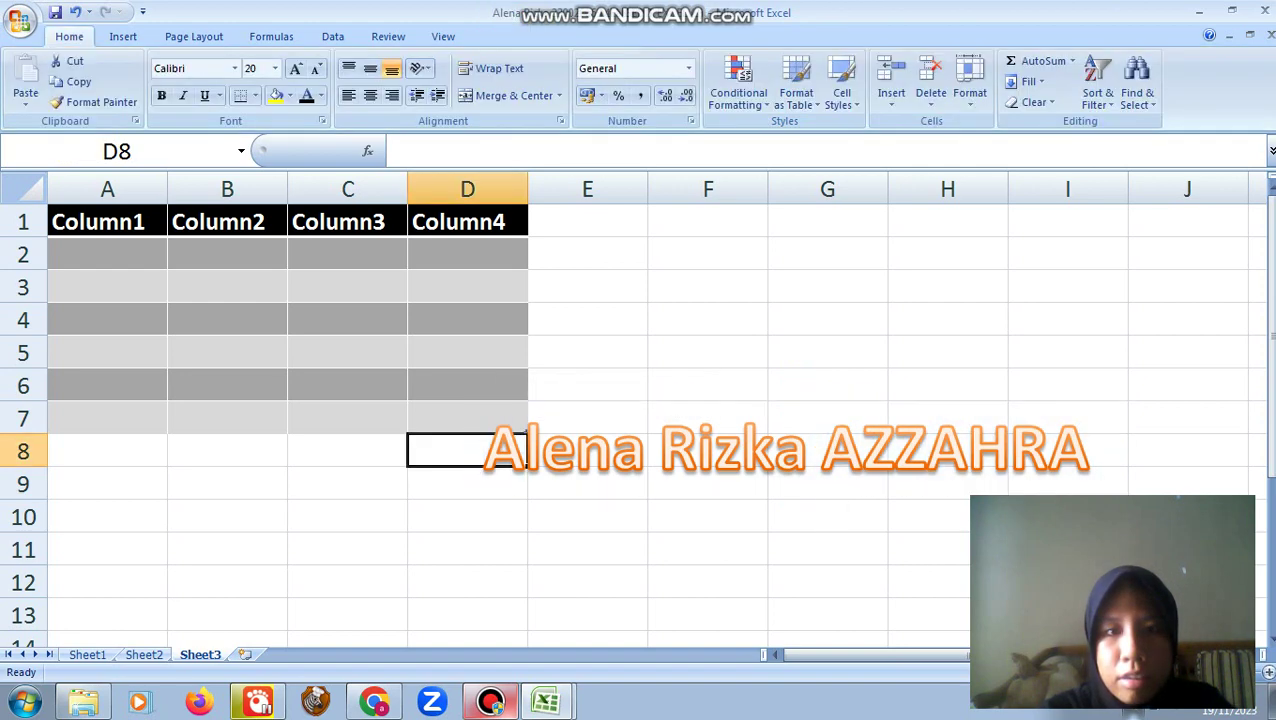
left_click(656, 447)
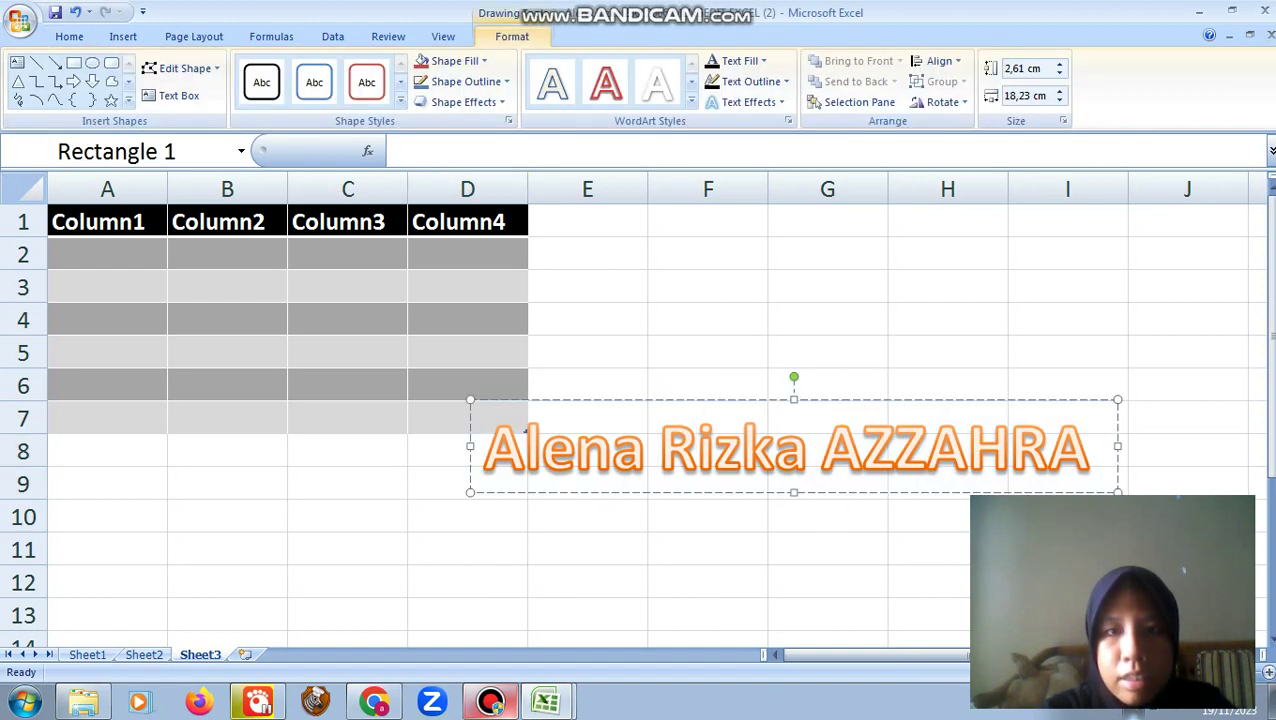
- Drag the name WordArt below the table into rows 9–11 across columns A to E
left_click_drag(848, 492, 592, 557)
left_click_drag(444, 466, 287, 462)
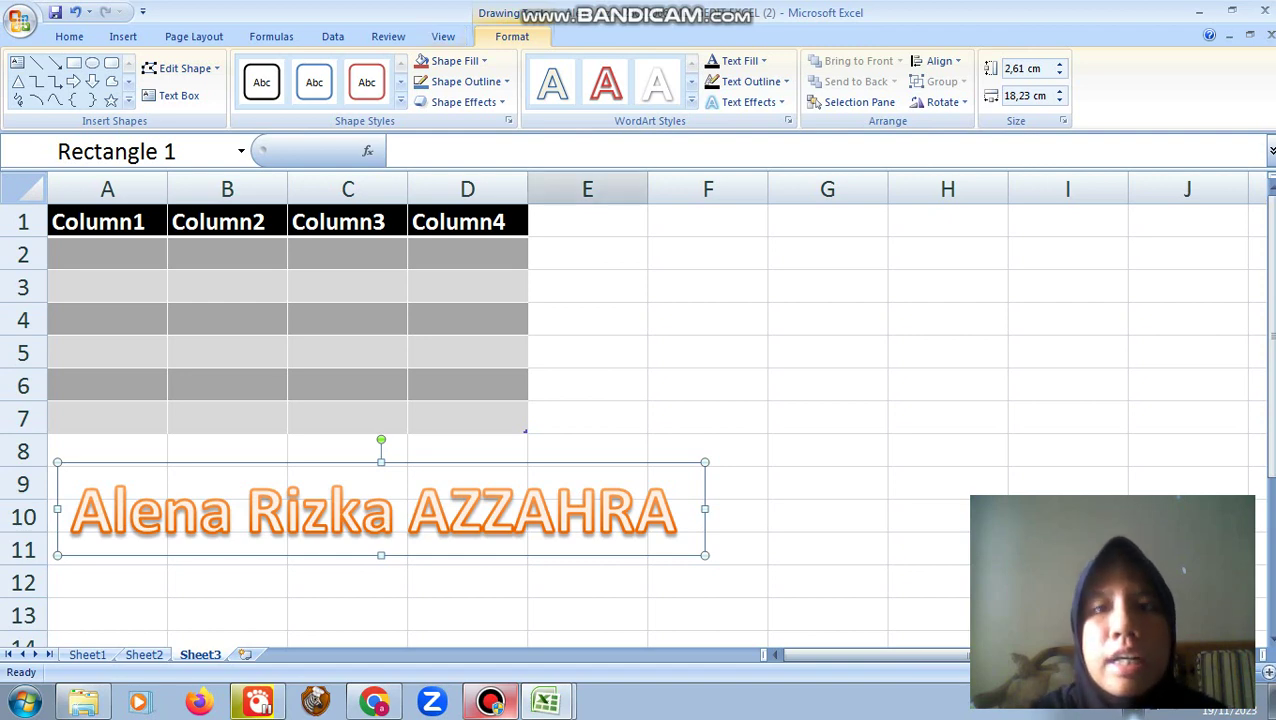
left_click(490, 702)
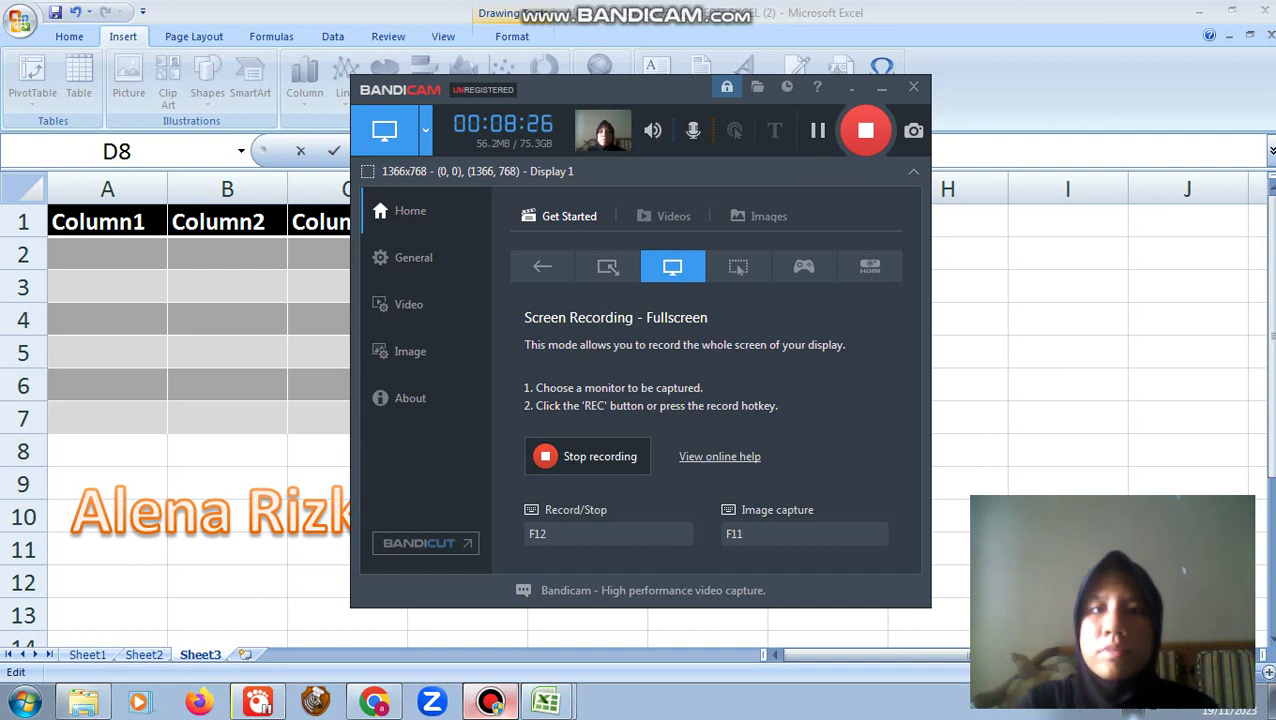
left_click(881, 87)
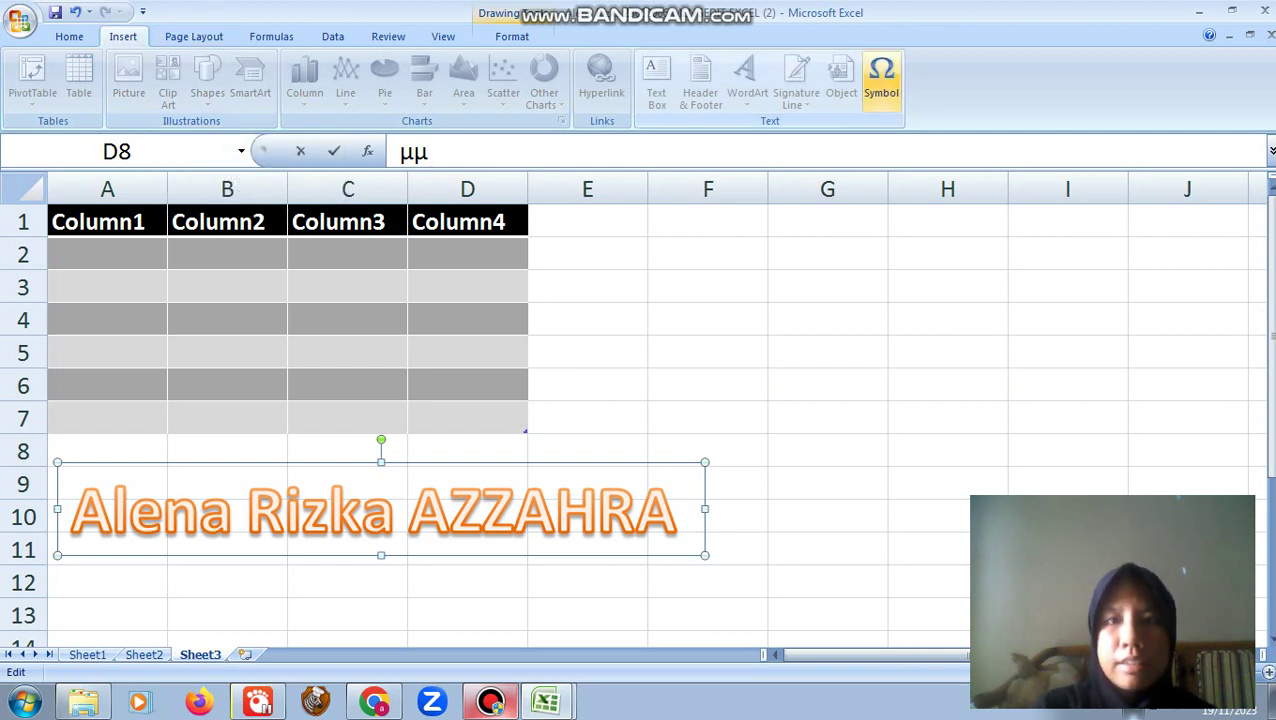
- Browse the Insert > Symbol picker and close it without inserting anything
left_click(881, 80)
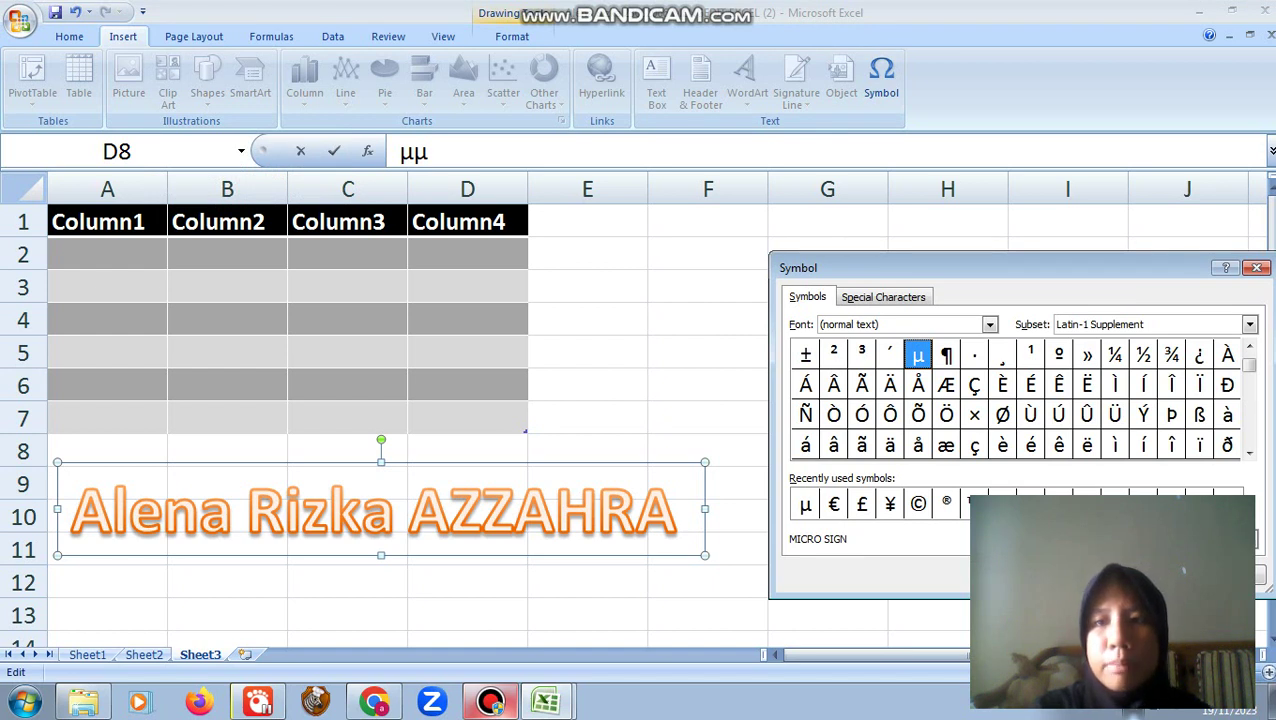
key("Page_Down")
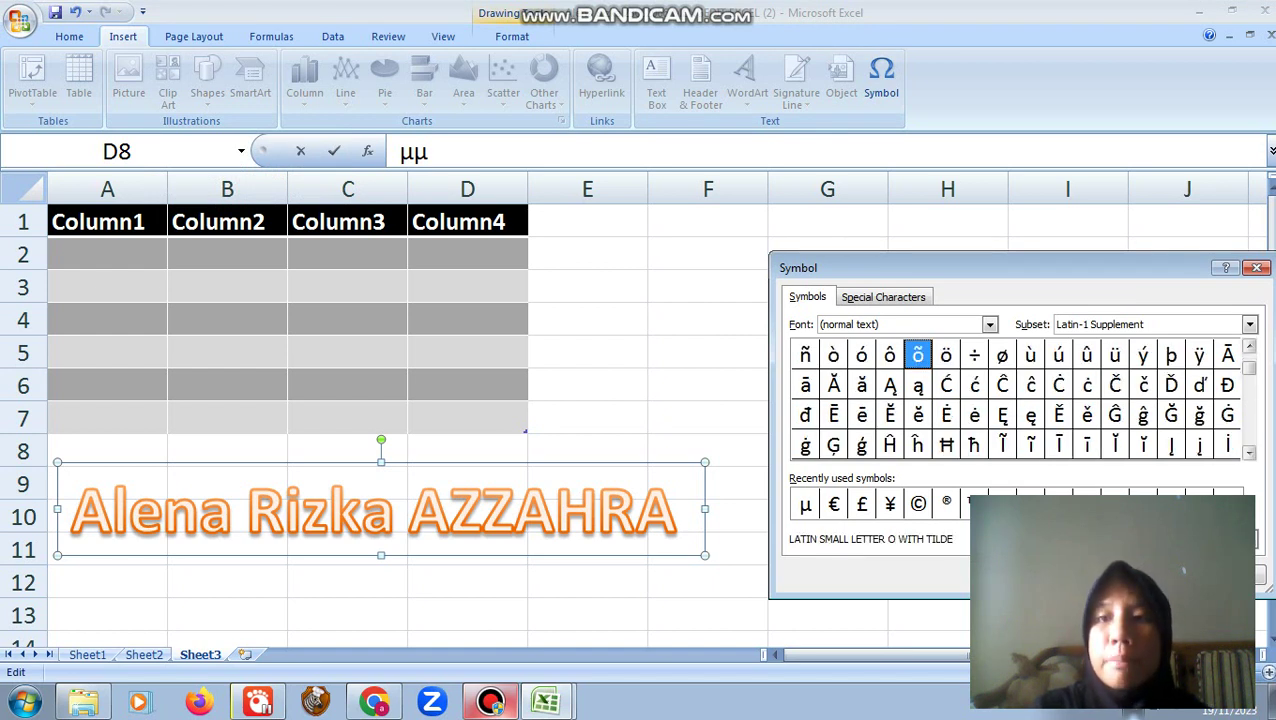
key("Page_Down")
key("Page_Down")
key("Page_Down")
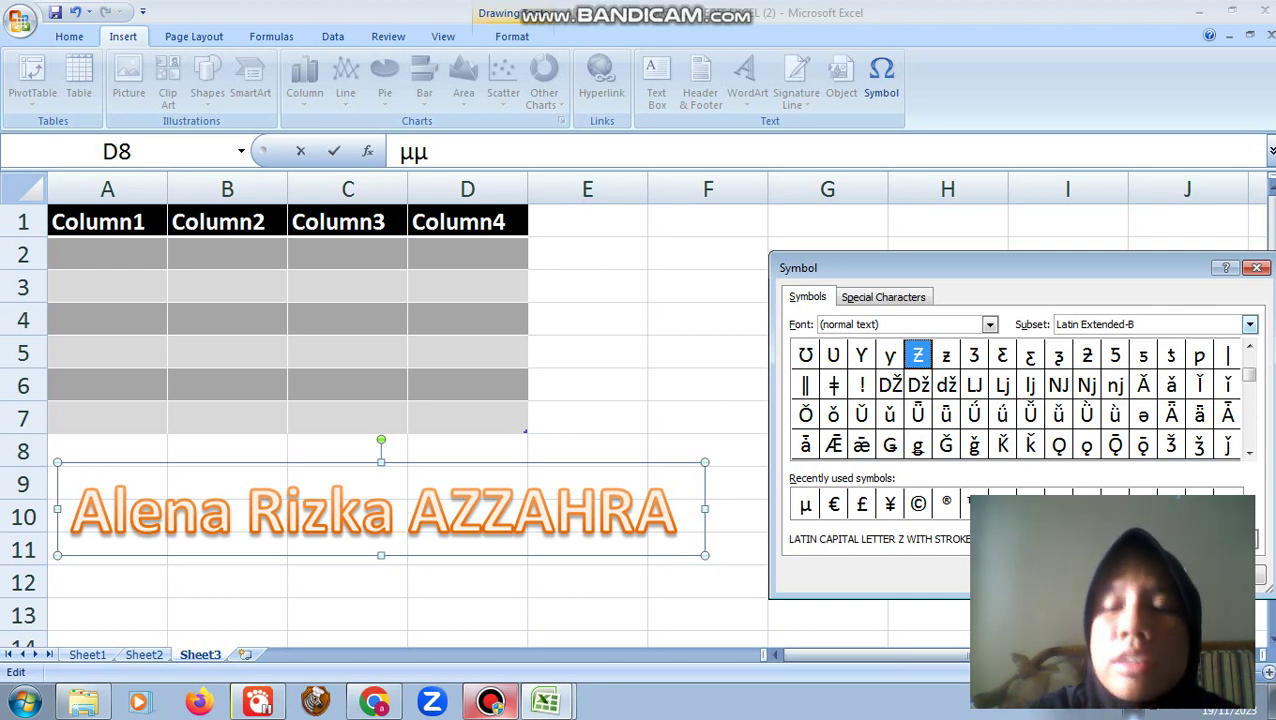
left_click(1255, 267)
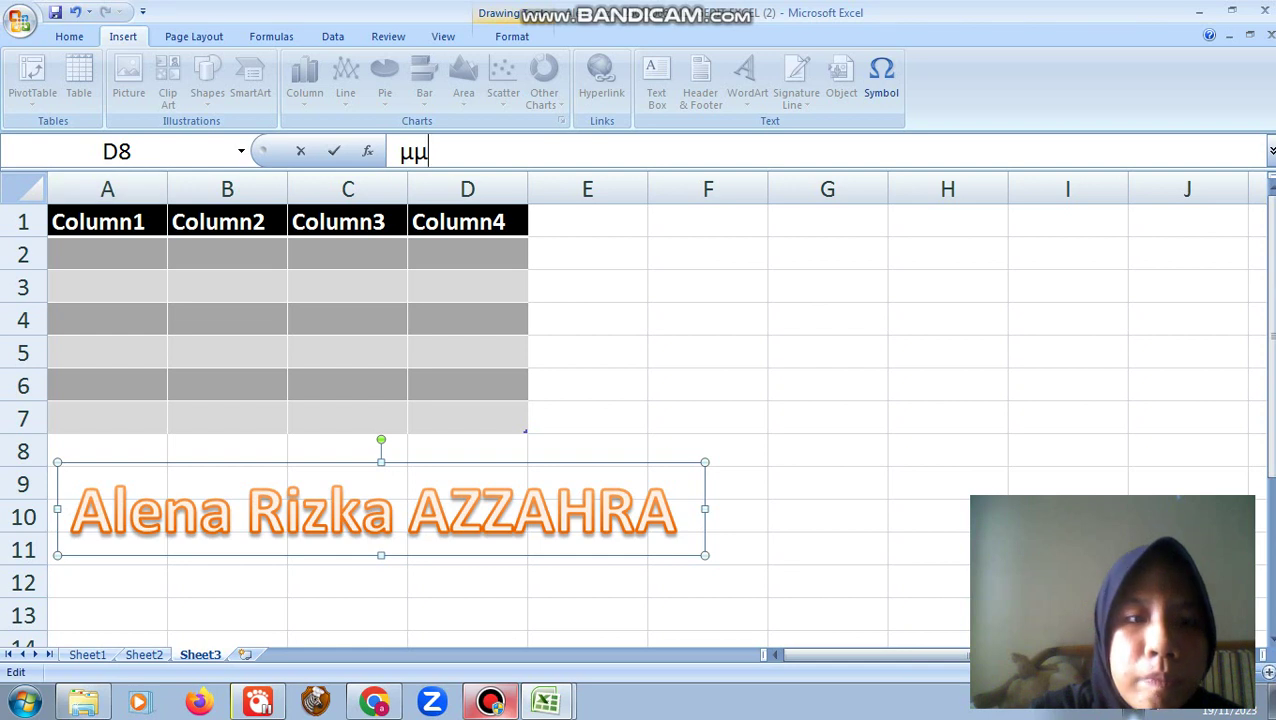
- Dismiss the 'Reference is not valid' warnings, delete the µµ entry, and switch to Sheet2
key("Return")
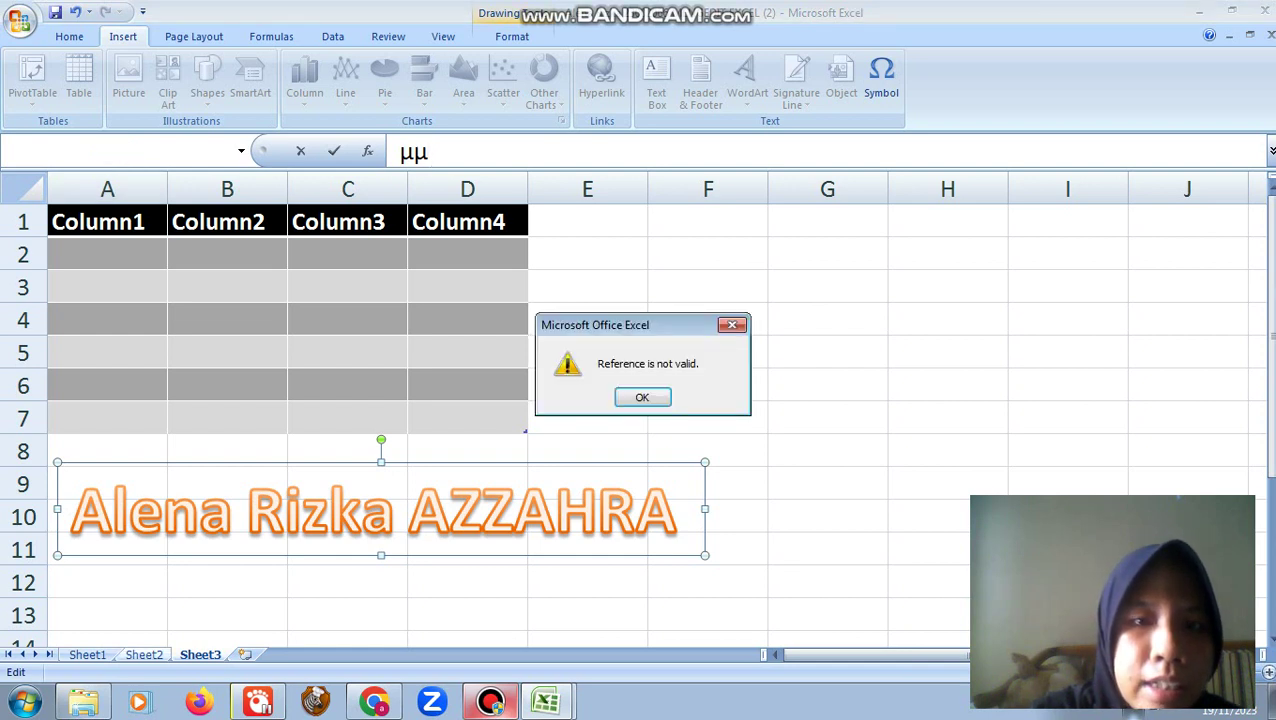
key("Return")
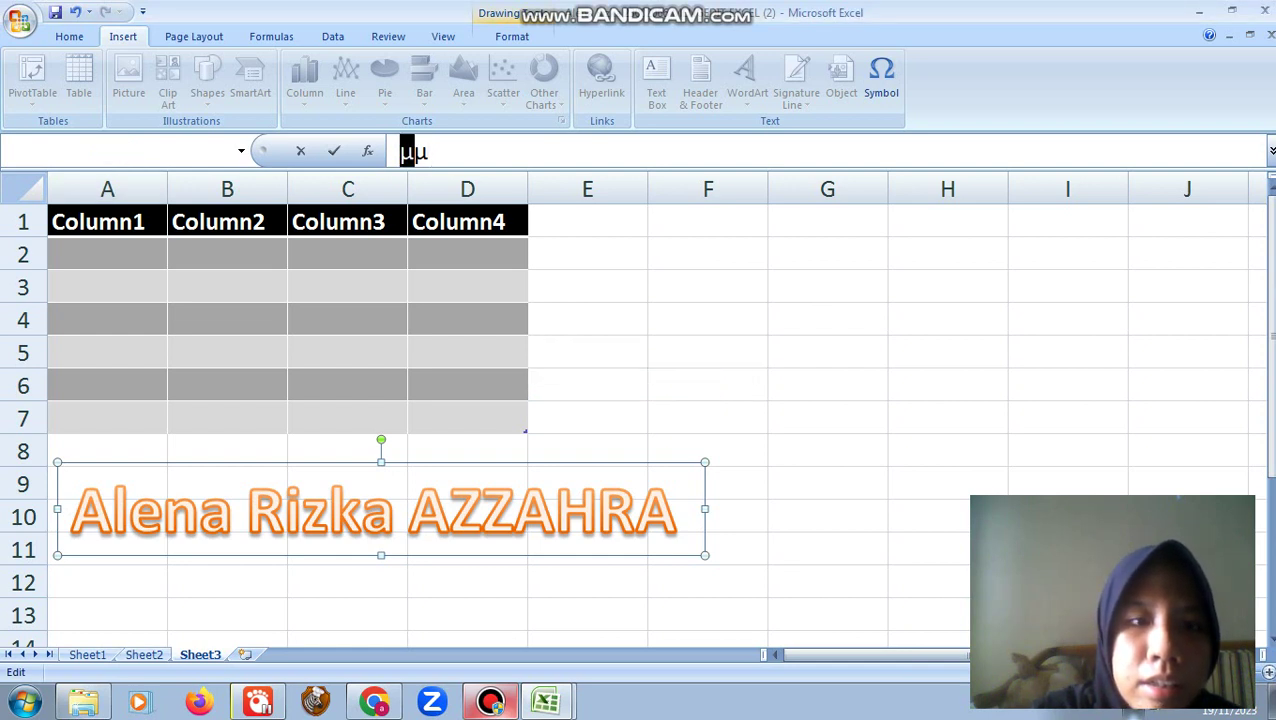
key("Return")
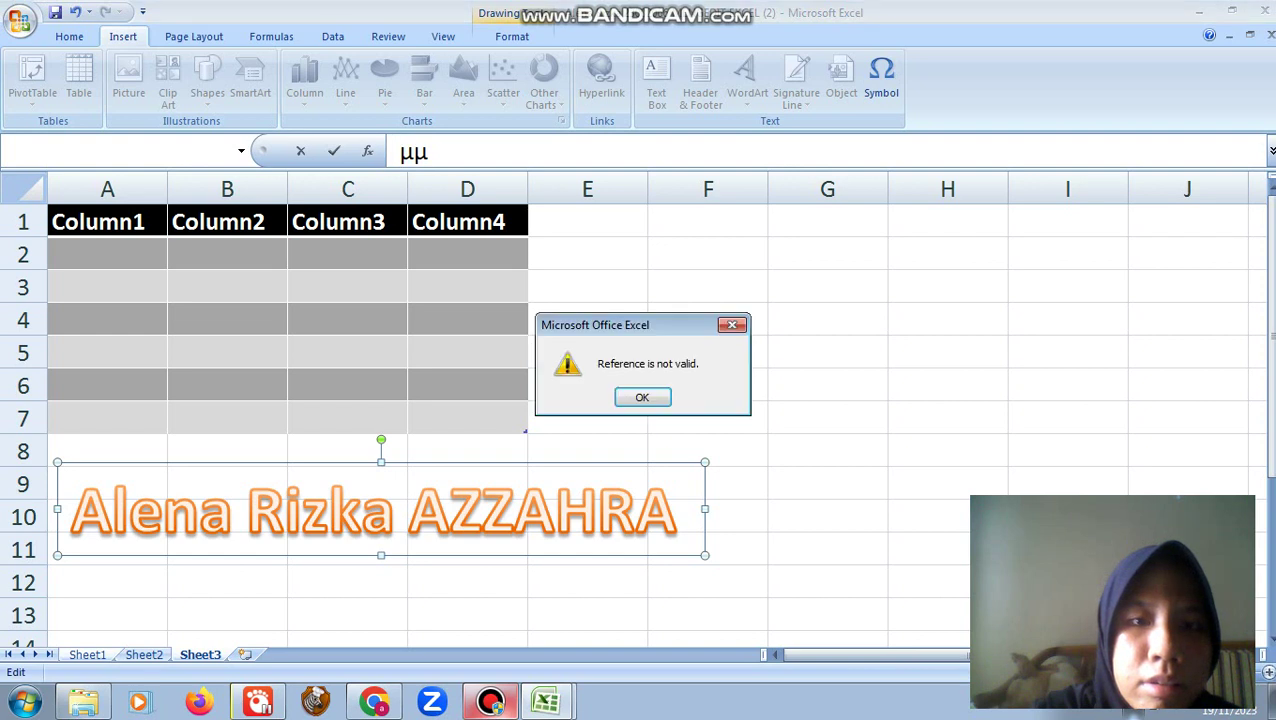
key("Return")
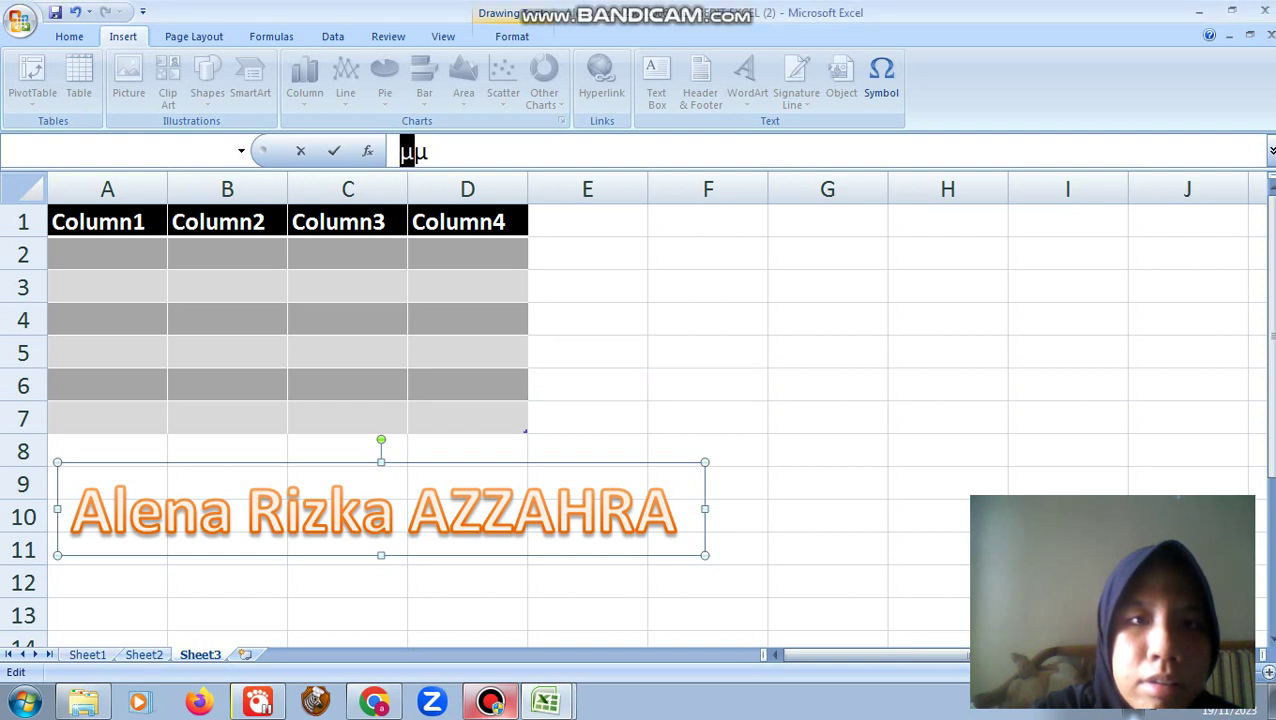
left_click(428, 151)
key("BackSpace")
key("BackSpace")
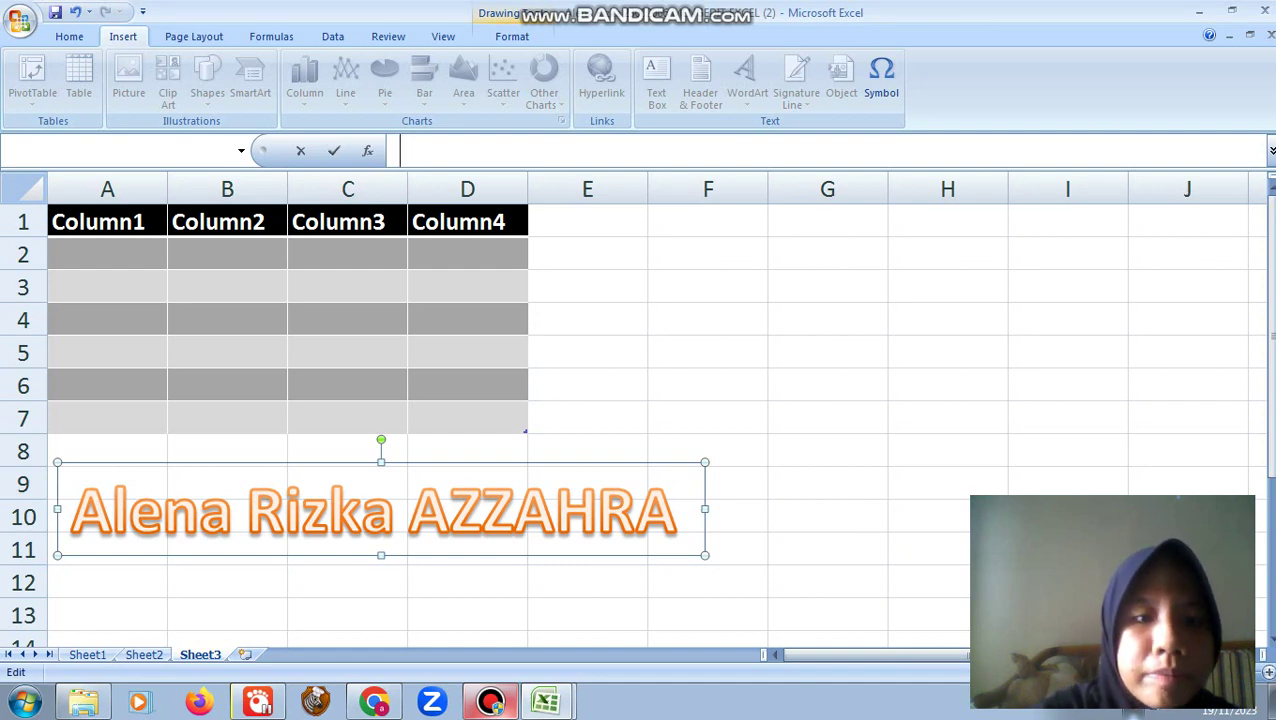
key("Escape")
key("ctrl+Page_Up")
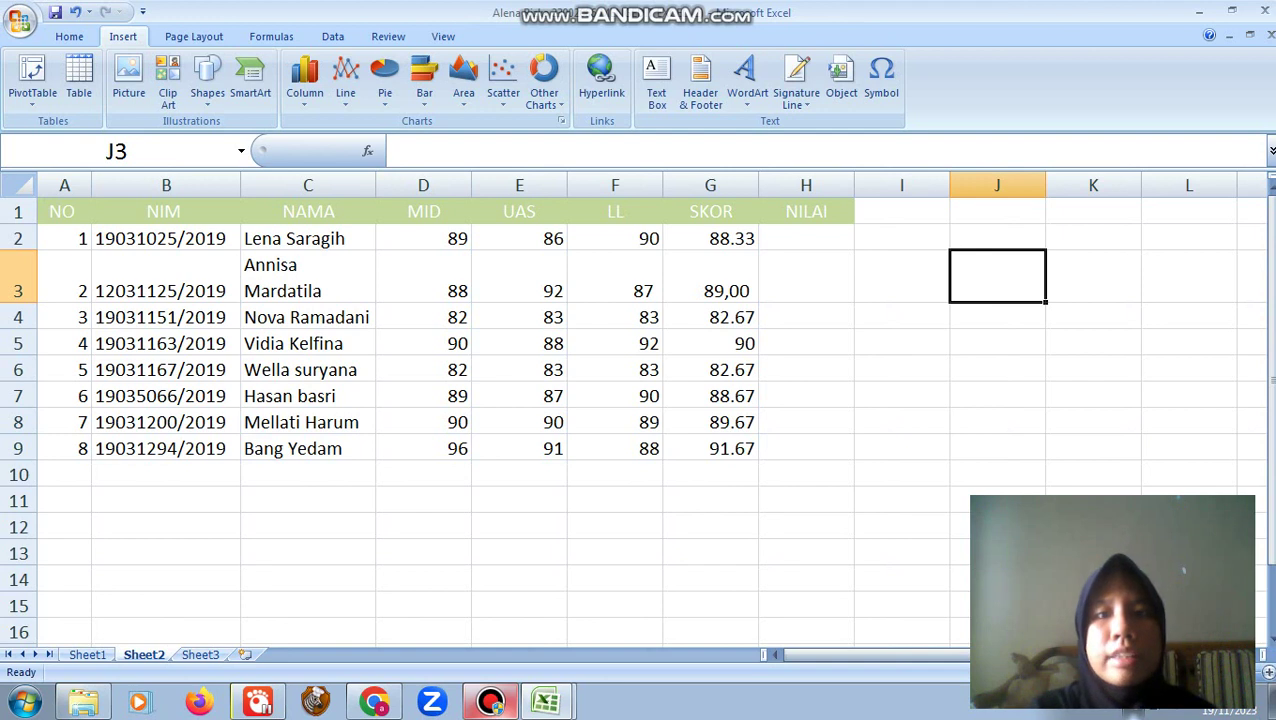
- Select cells F5 and C6, browse the Home, Insert and Page Layout tabs, then list open Excel windows
left_click(614, 342)
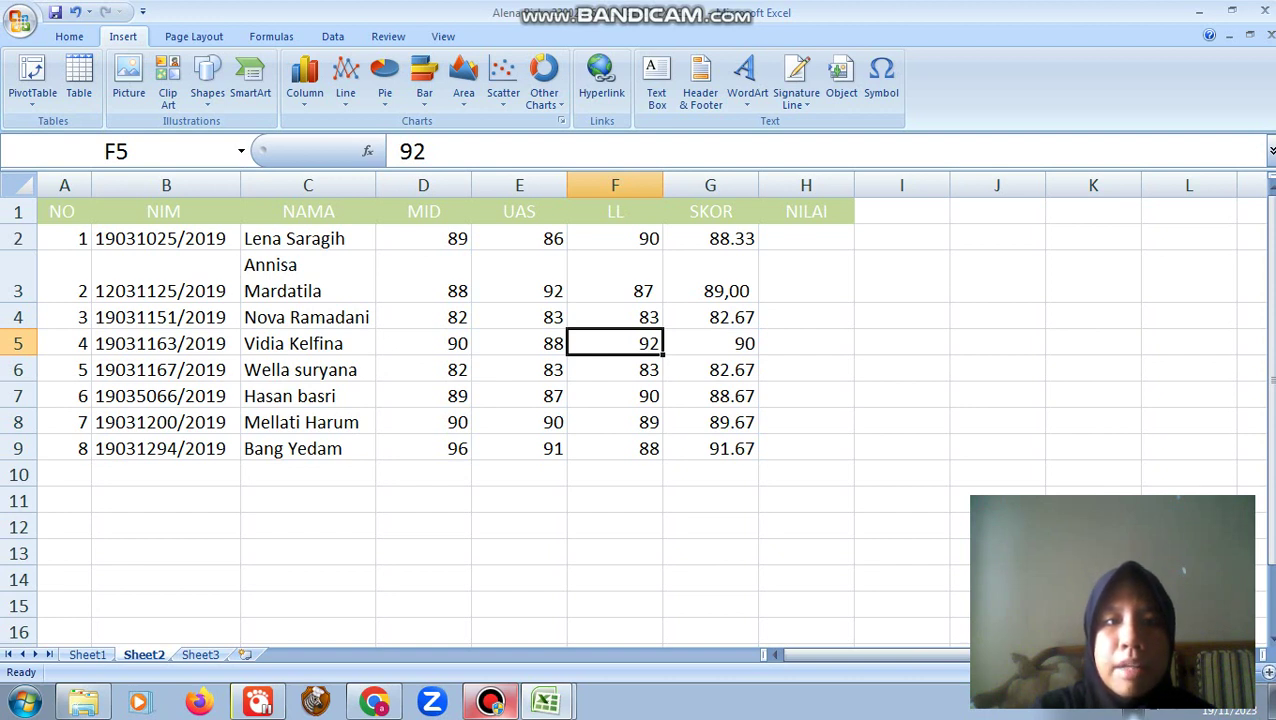
left_click(307, 369)
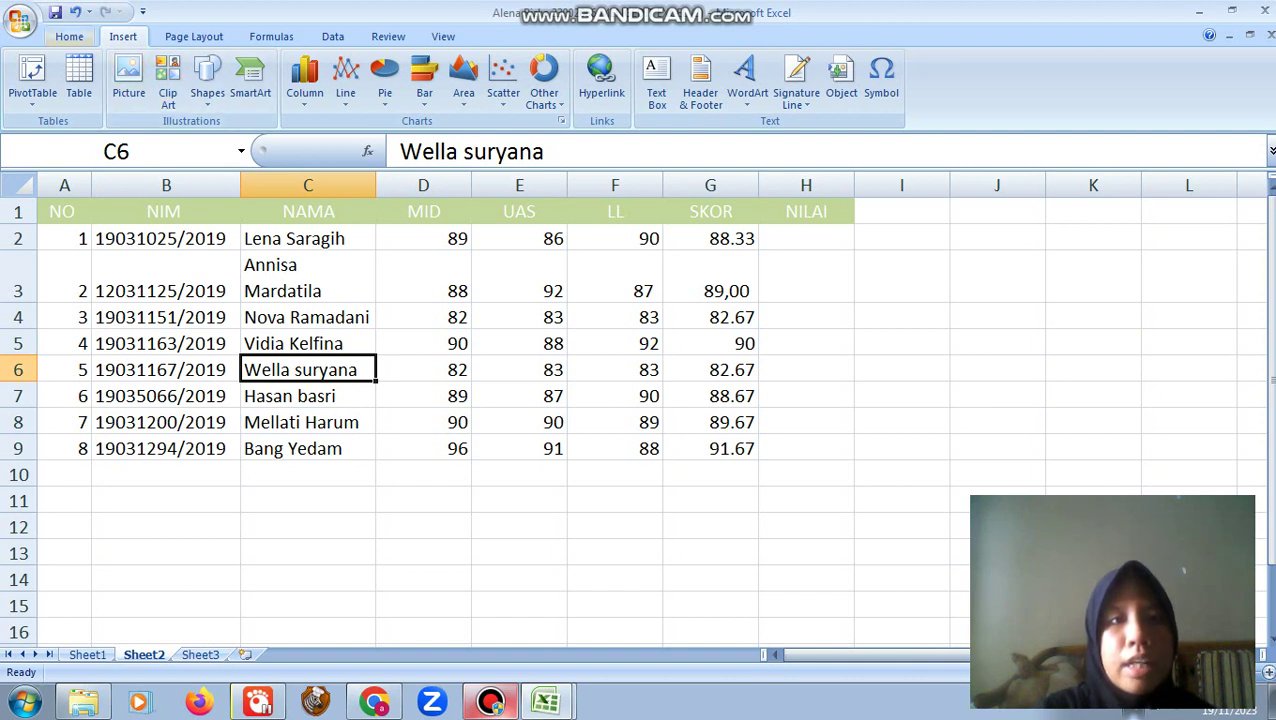
left_click(69, 36)
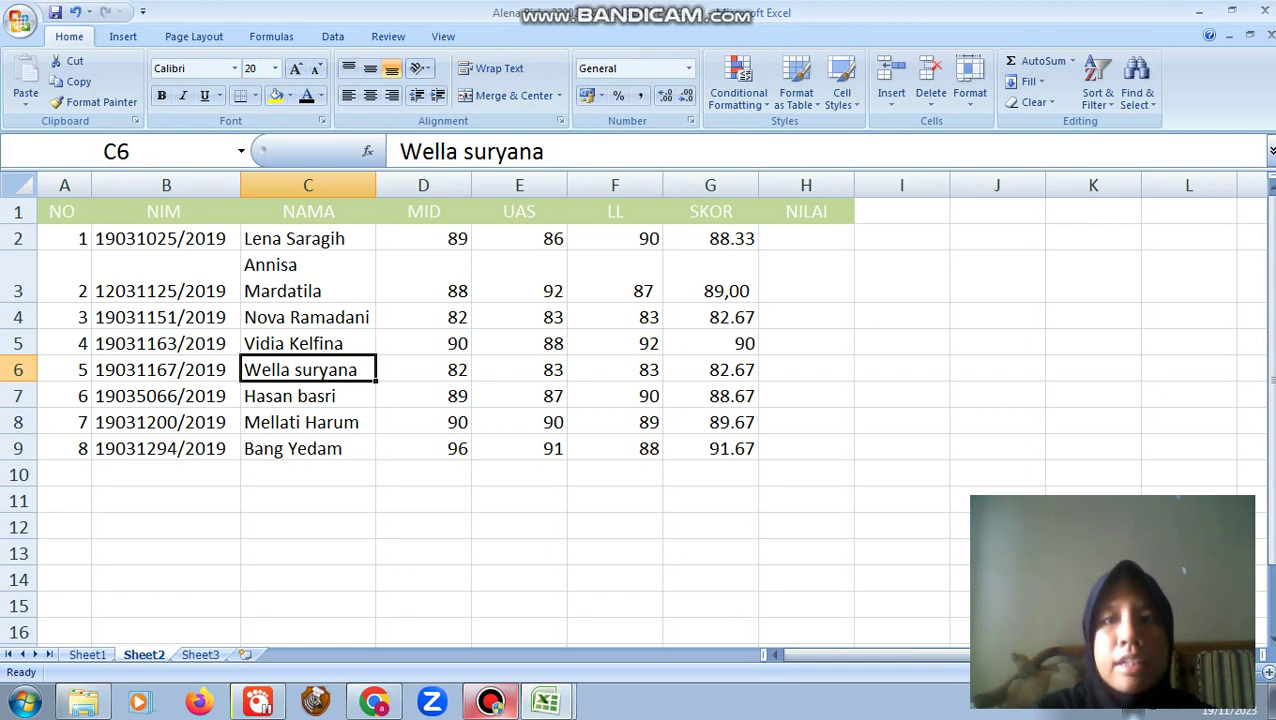
left_click(123, 36)
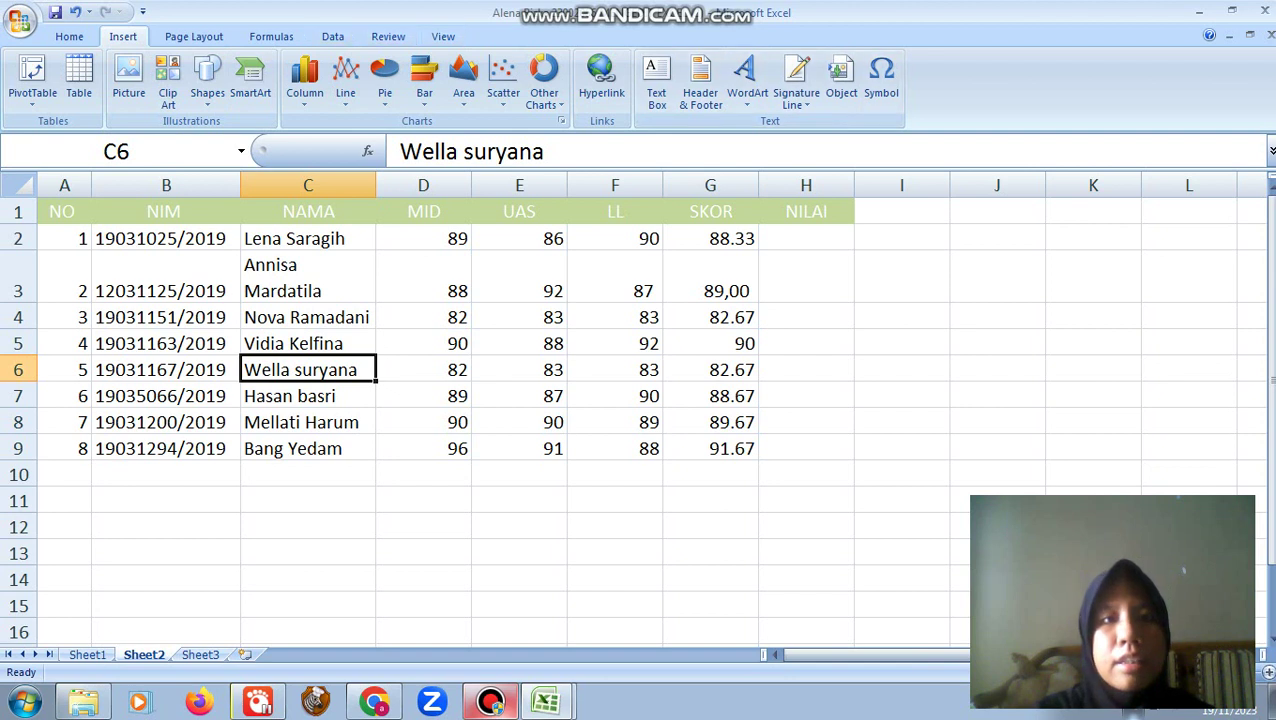
left_click(194, 36)
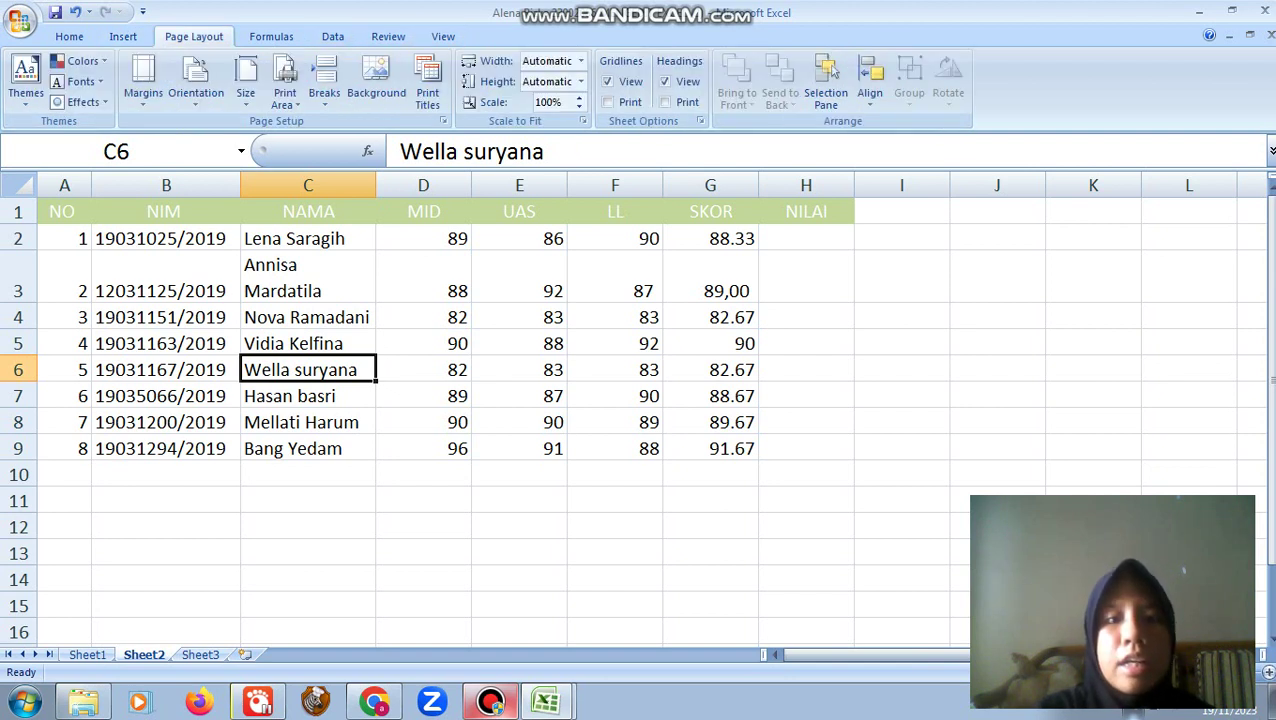
left_click(546, 702)
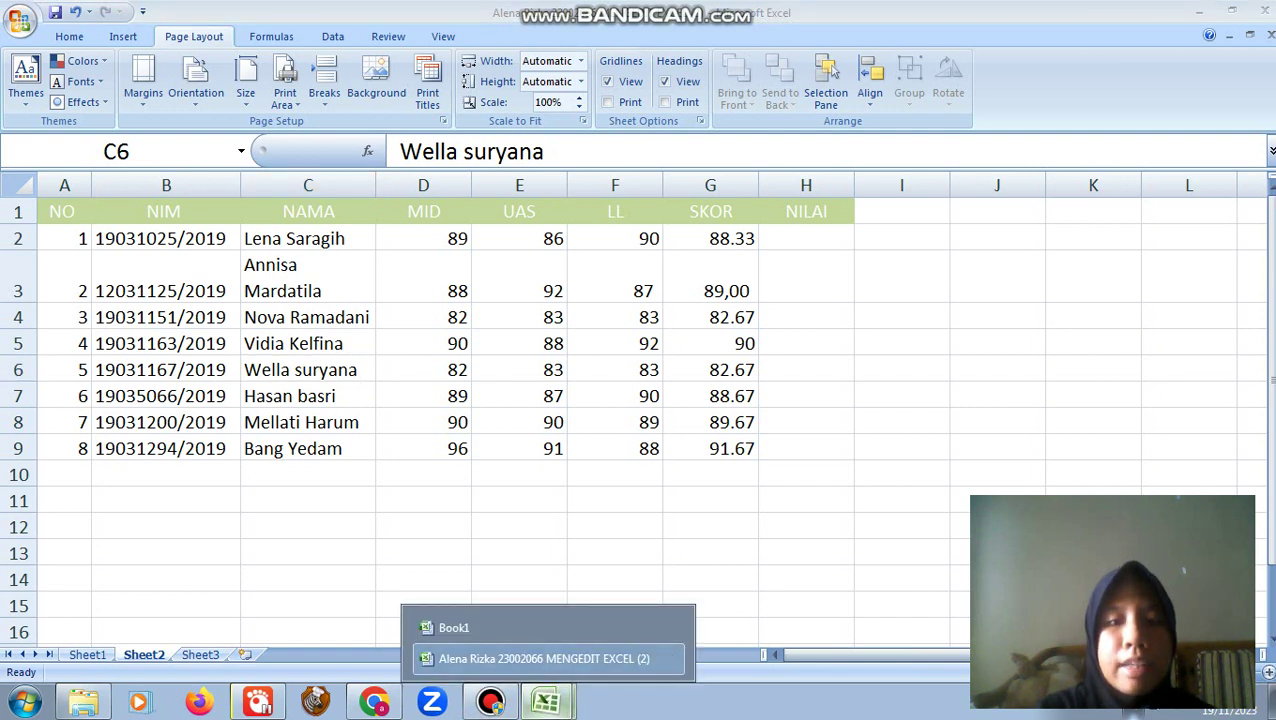